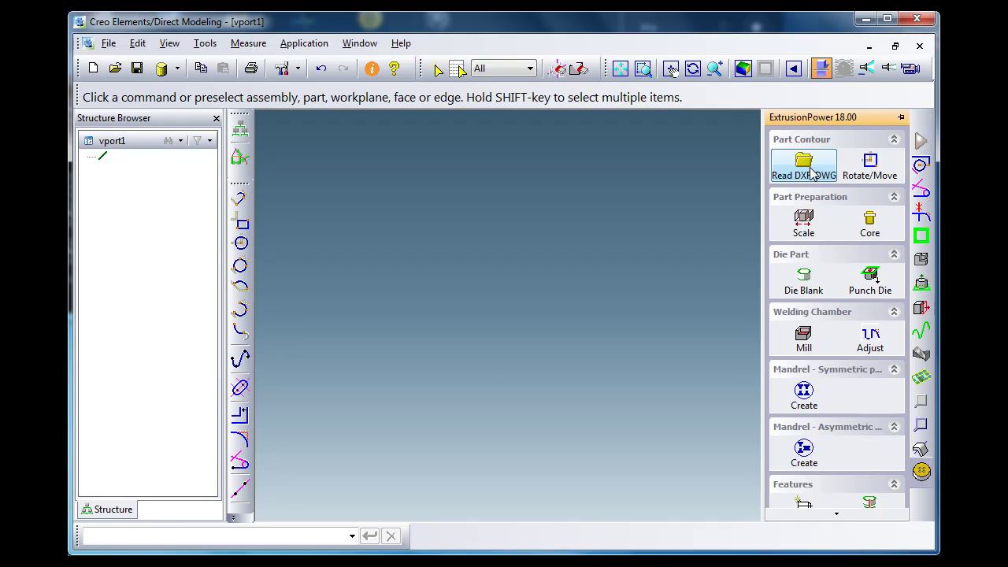
Import the sample1.dxf profile onto new workplane w1 and view it from the top and tilted.
left_click(812, 171)
left_click(810, 186)
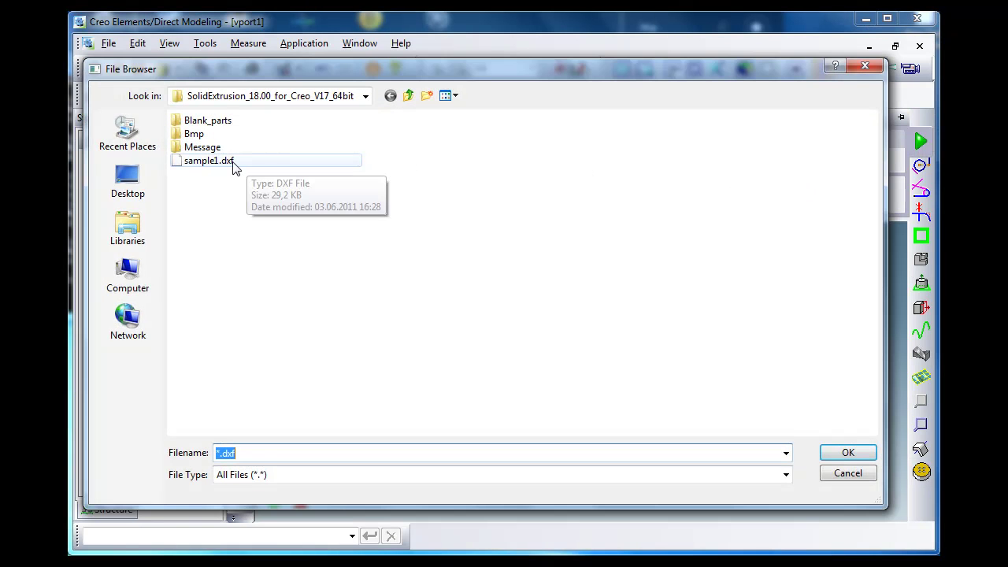
left_click(222, 161)
double_click(222, 161)
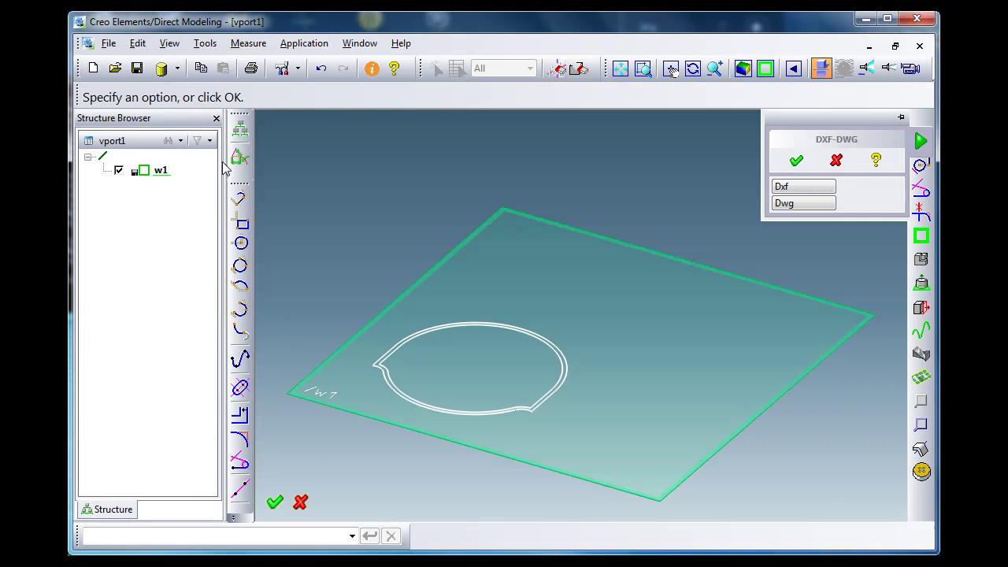
left_click(744, 71)
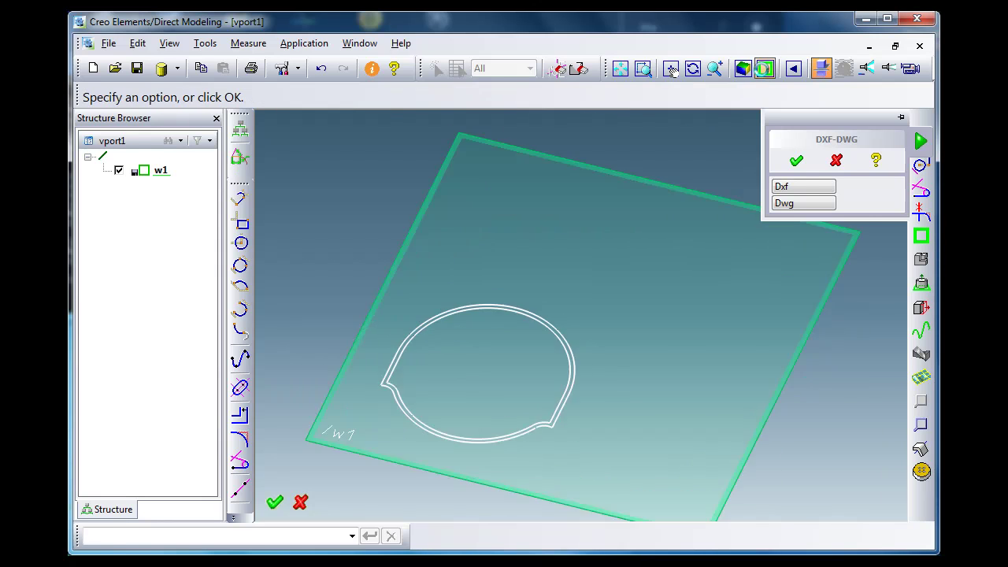
scroll(664, 382, "down", 2)
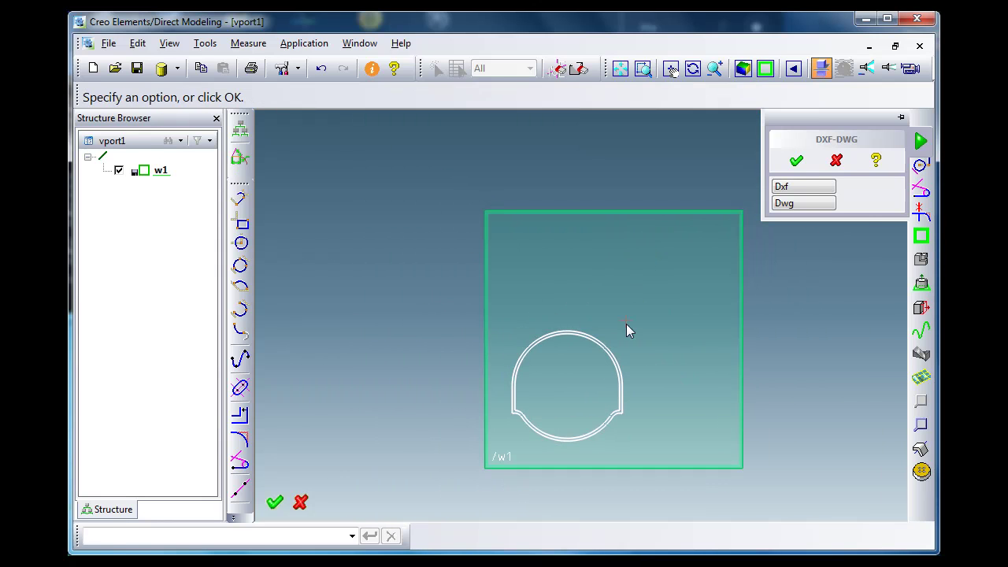
middle_click_drag(627, 328, 601, 272)
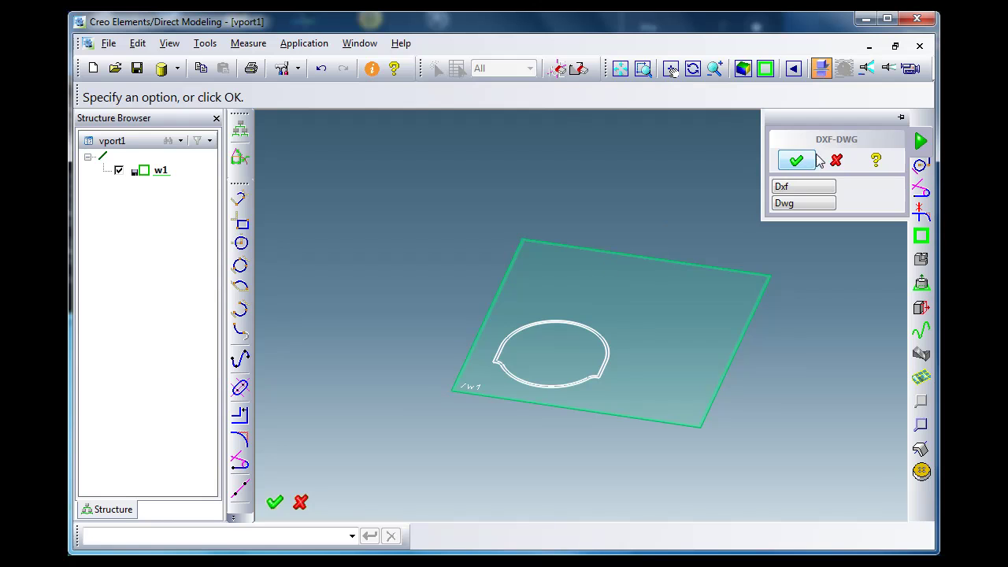
Finish the DXF import and confirm workplane w1 already sits centred at 0,0.
left_click(817, 160)
left_click(869, 163)
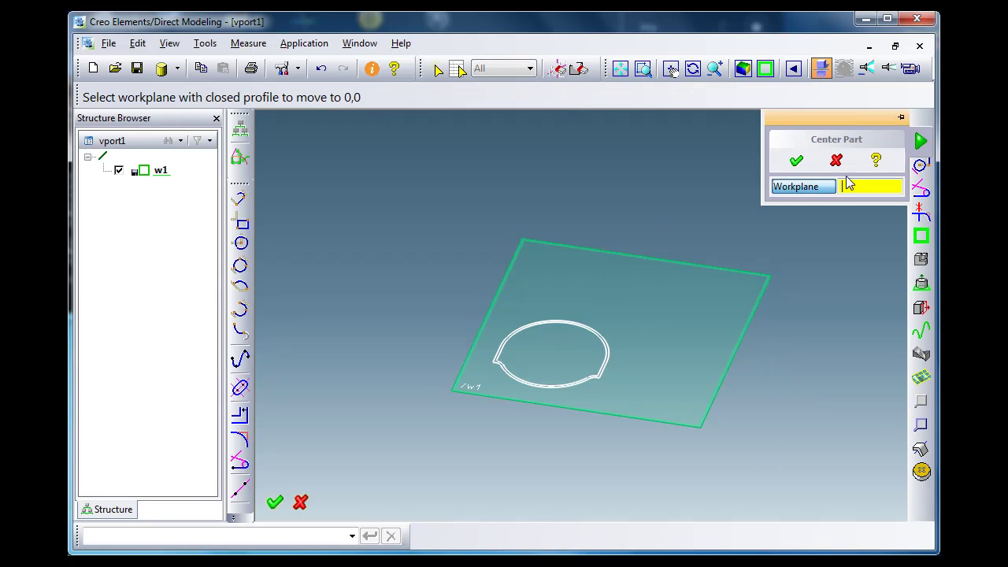
left_click(705, 267)
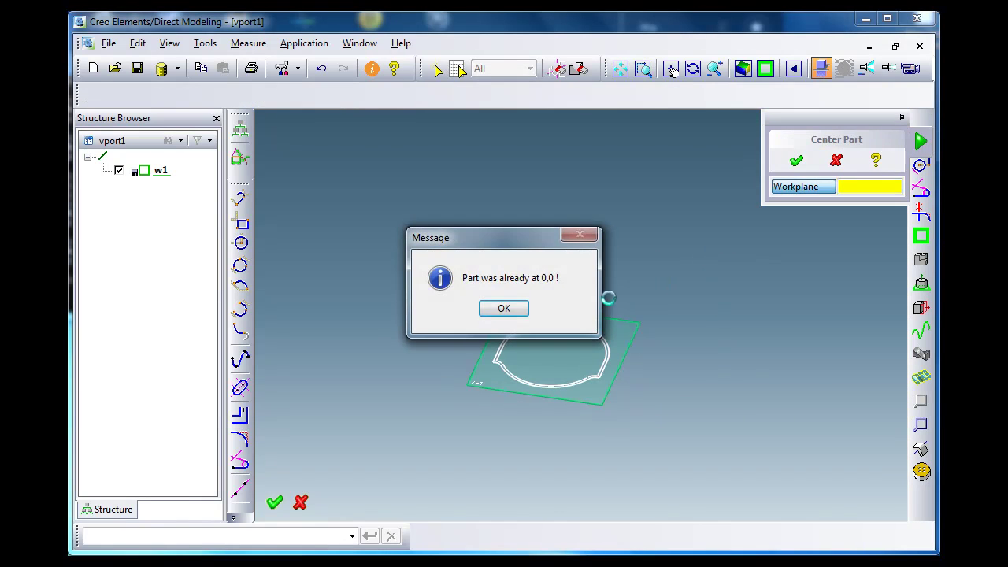
left_click(505, 308)
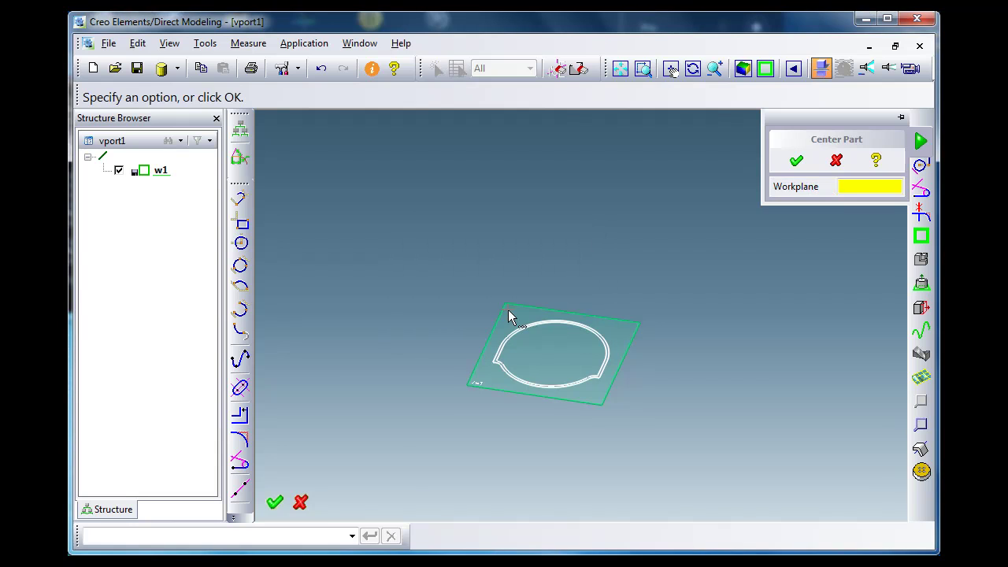
left_click(796, 160)
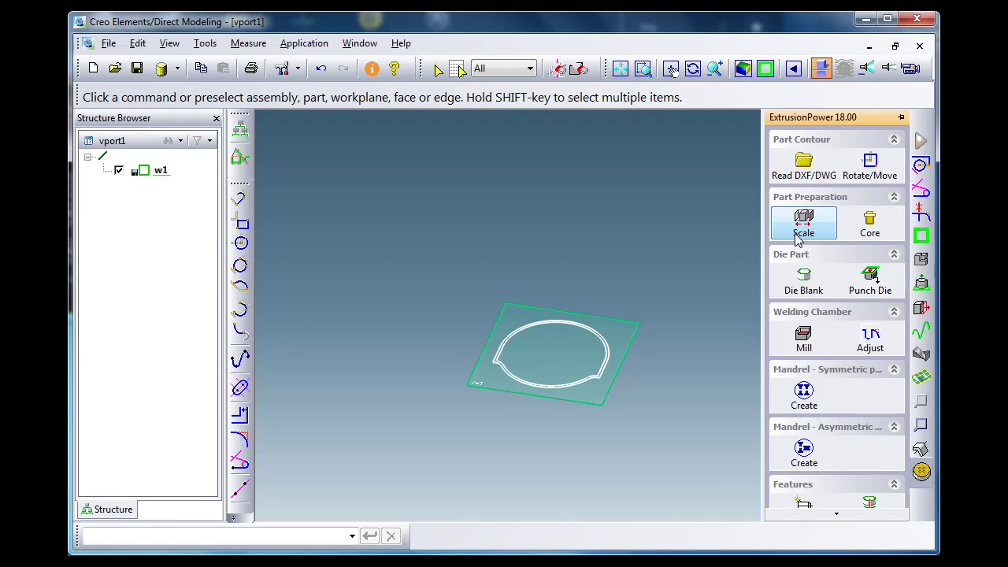
Create core disc p1 from a point inside the profile.
left_click(877, 227)
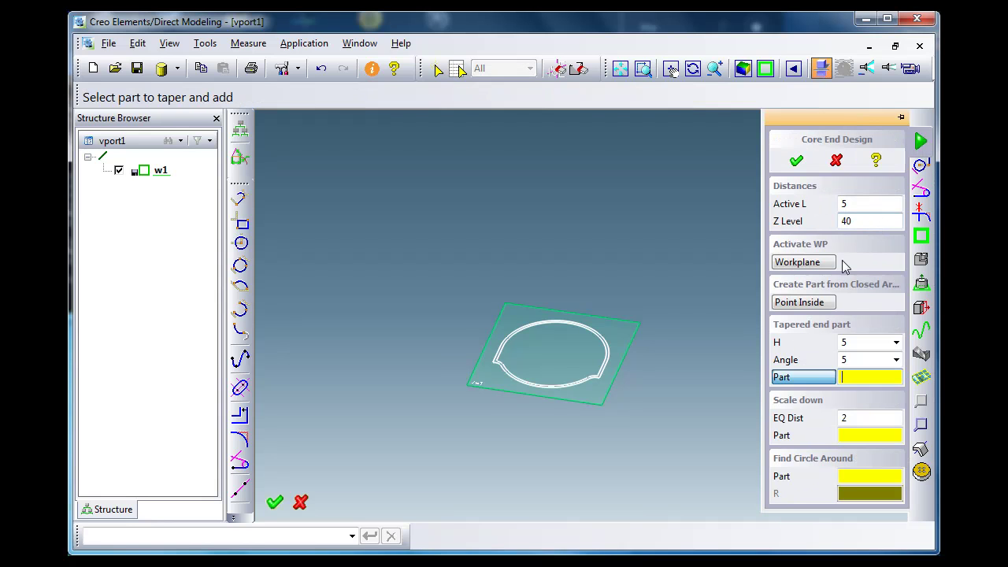
left_click(831, 299)
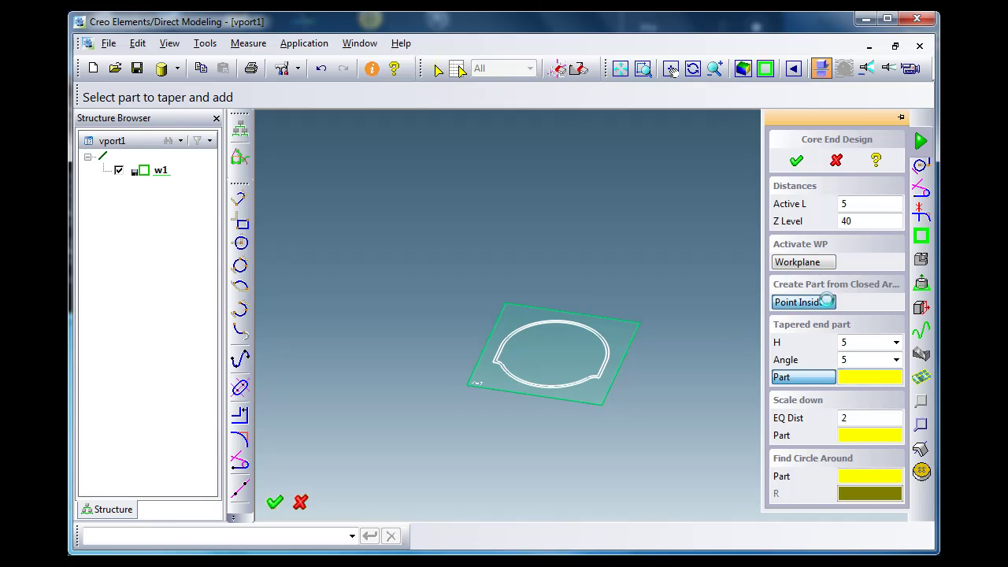
left_click(559, 348)
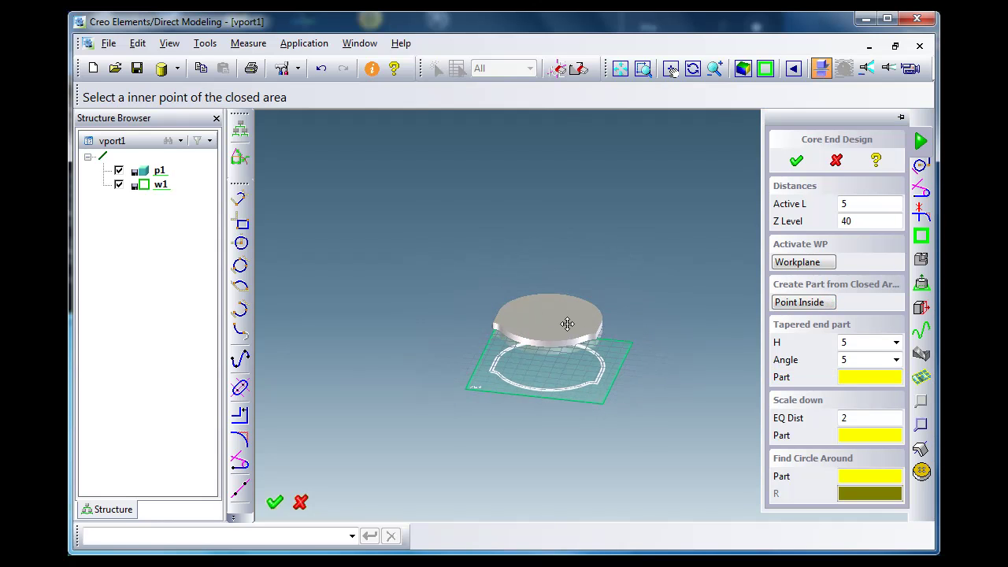
middle_click_drag(567, 324, 570, 234)
scroll(592, 423, "up", 3)
scroll(589, 367, "down", 1)
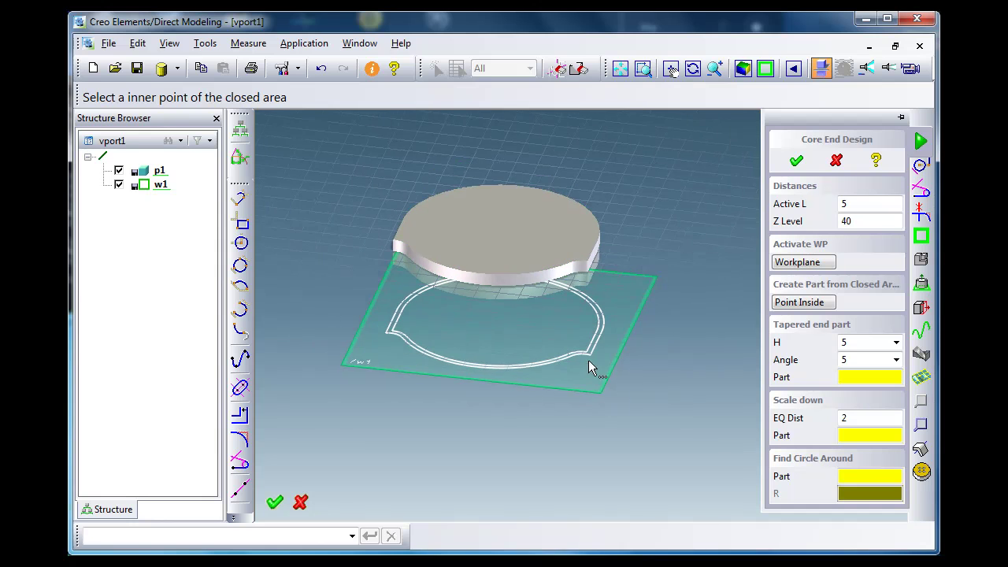
middle_click_drag(591, 367, 594, 359)
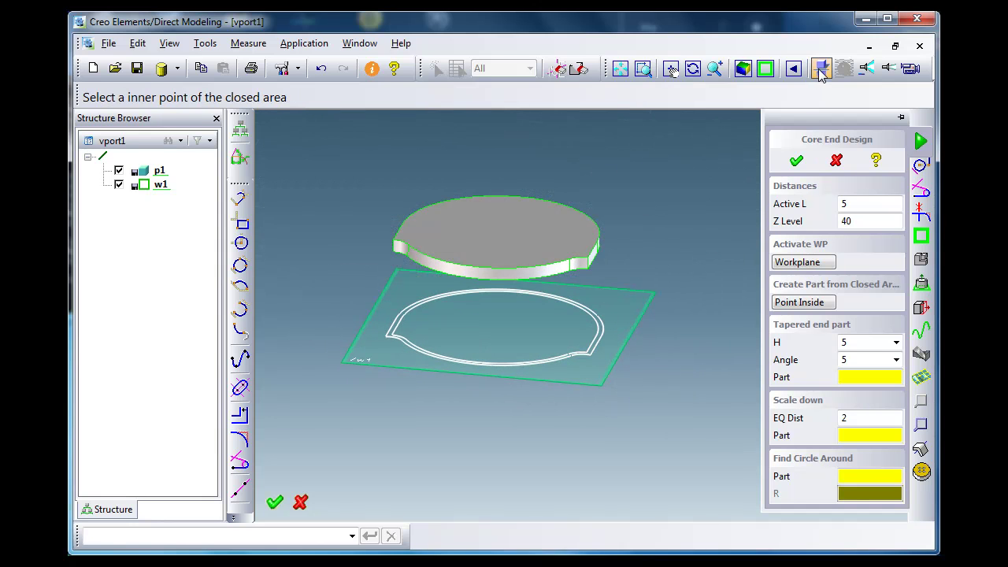
Add tapered end part p1.1 with height 6 on top of disc p1.
left_click(865, 342)
type("6")
key("Return")
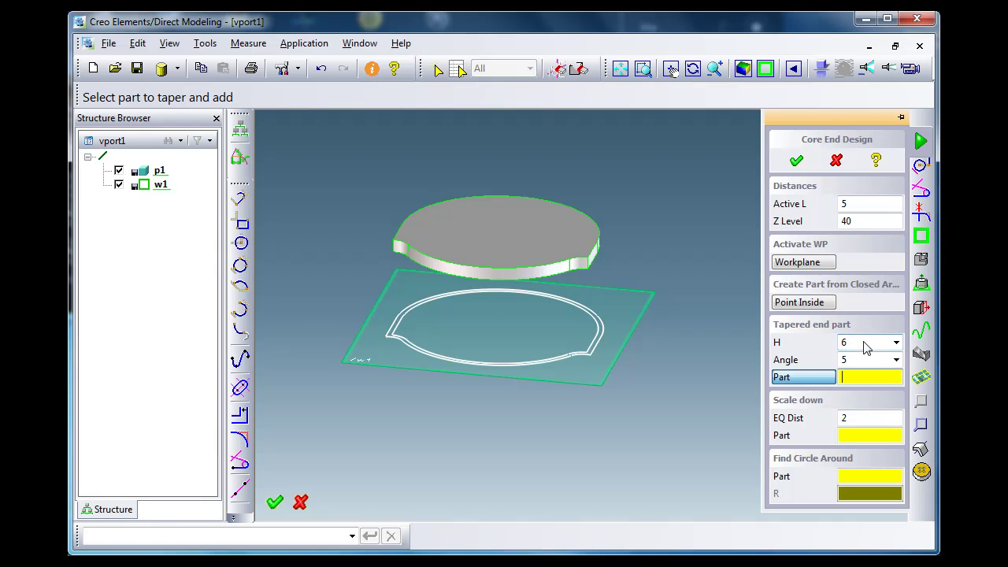
left_click(513, 238)
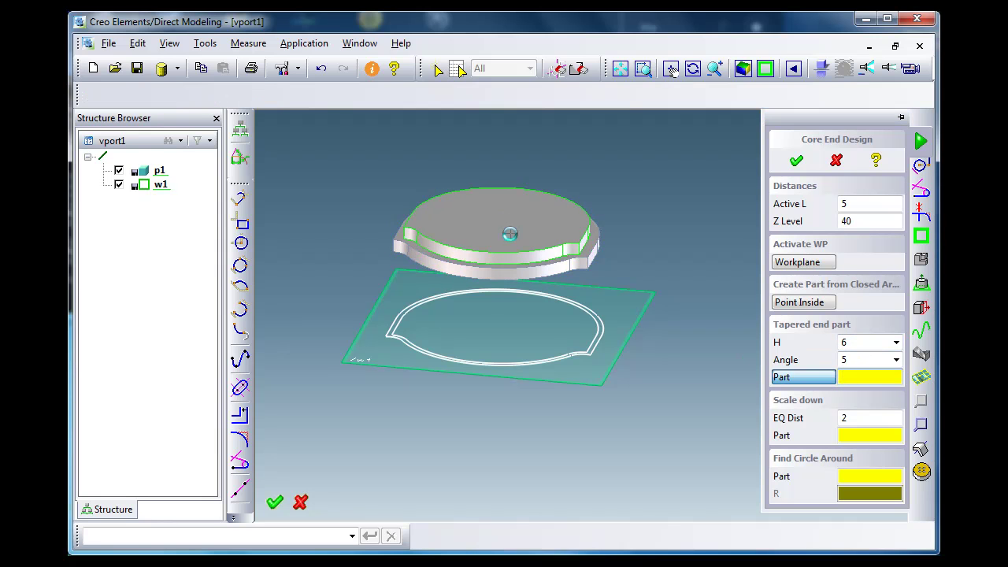
middle_click_drag(513, 238, 551, 330)
left_click(799, 434)
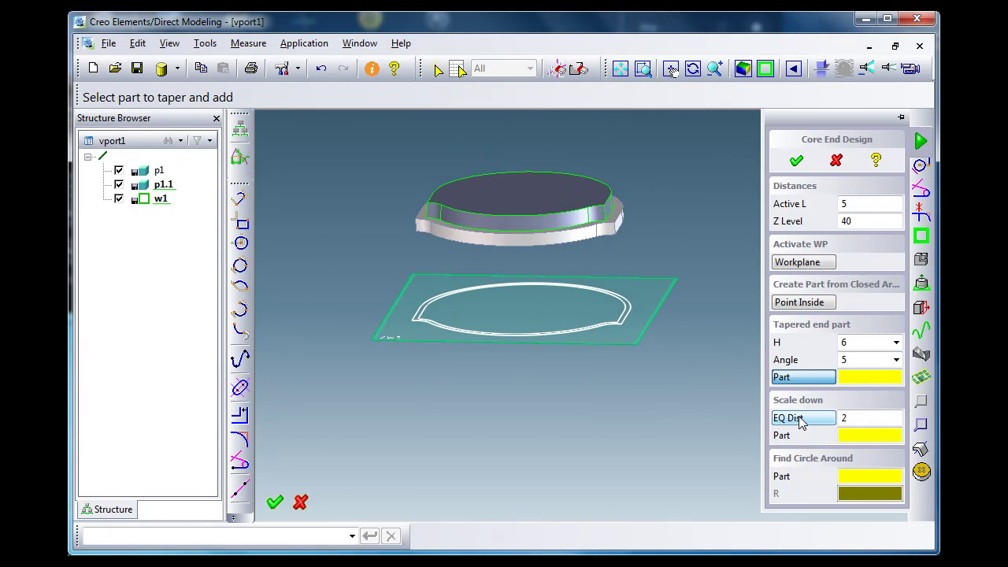
Fit a circle around disc p1, change its radius from 36 to 35, and finish the core end design.
left_click(798, 476)
left_click(609, 235)
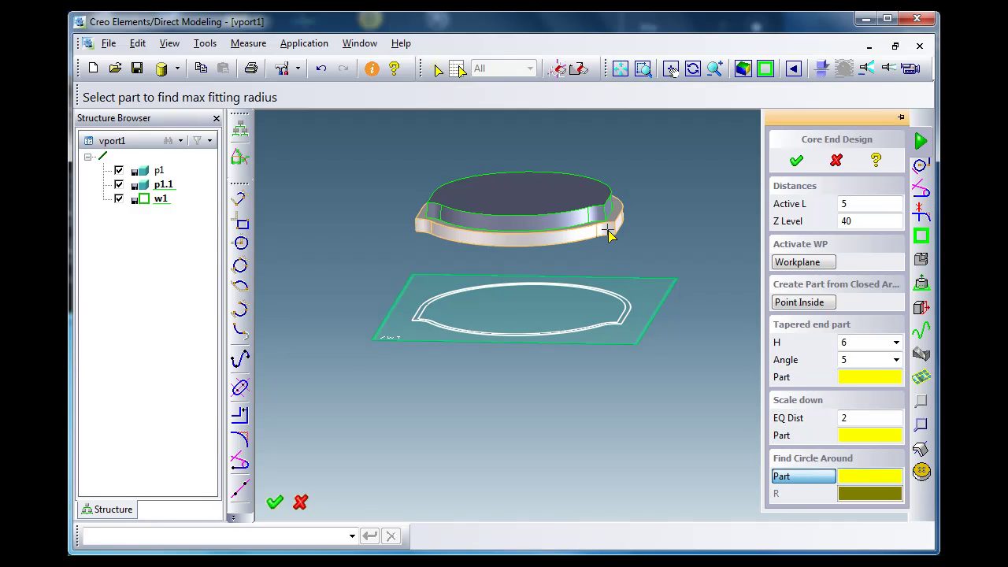
middle_click_drag(617, 270, 615, 386)
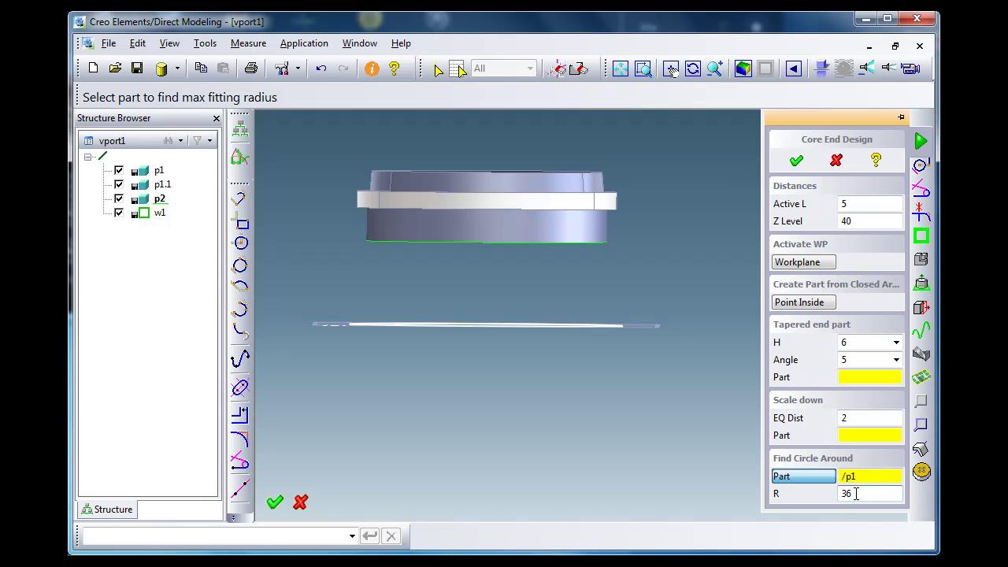
left_click(856, 494)
key("BackSpace")
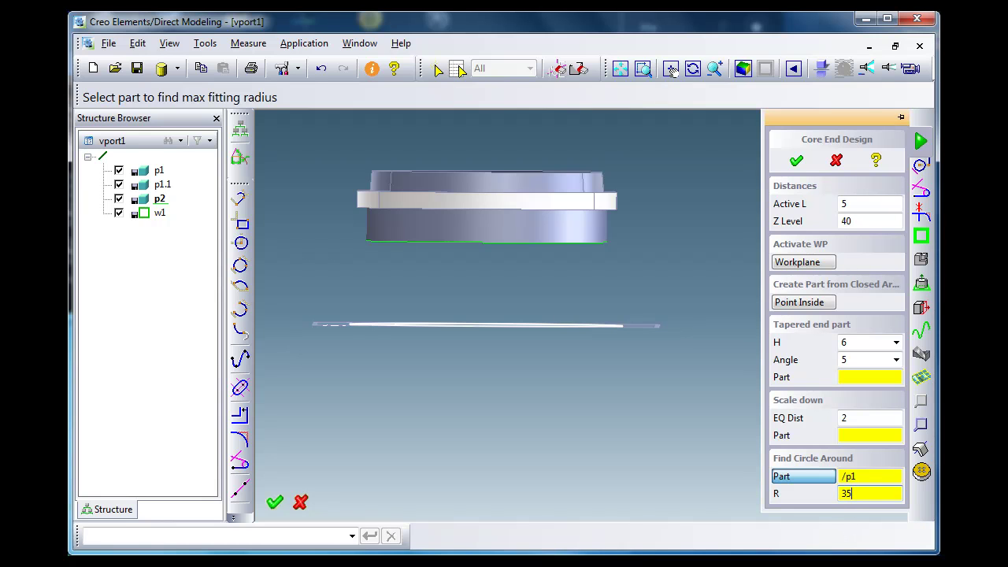
key("Return")
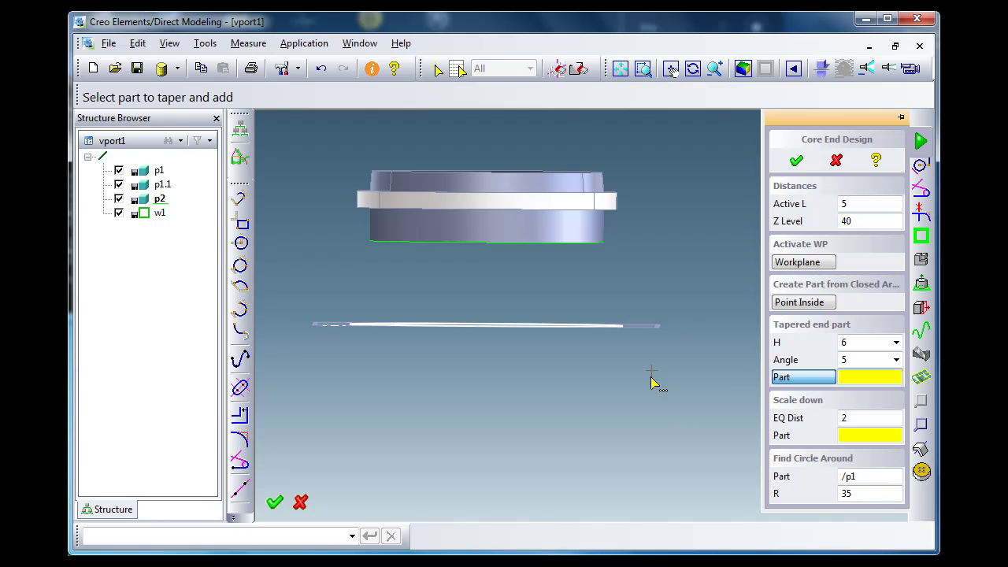
middle_click_drag(651, 382, 595, 349)
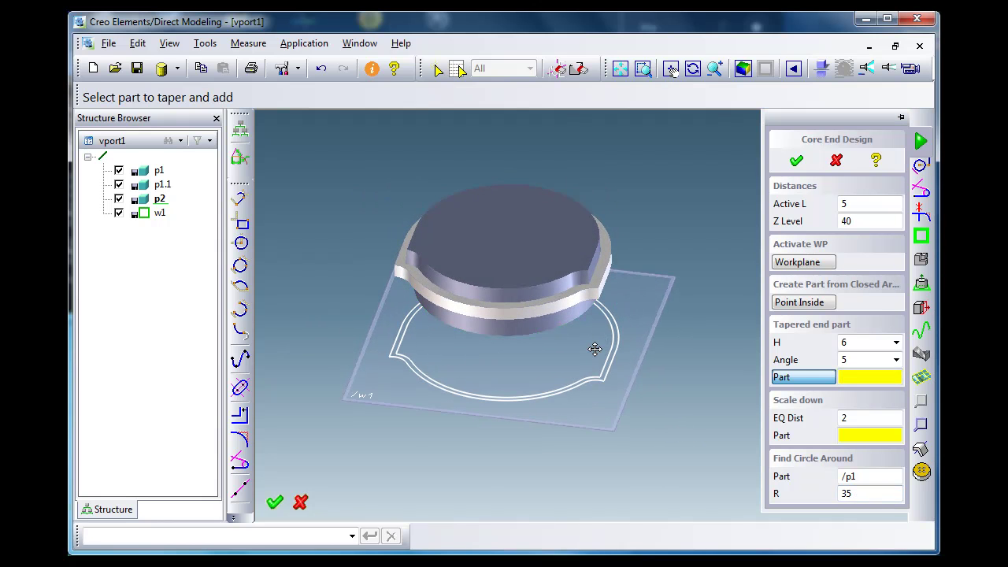
left_click(797, 161)
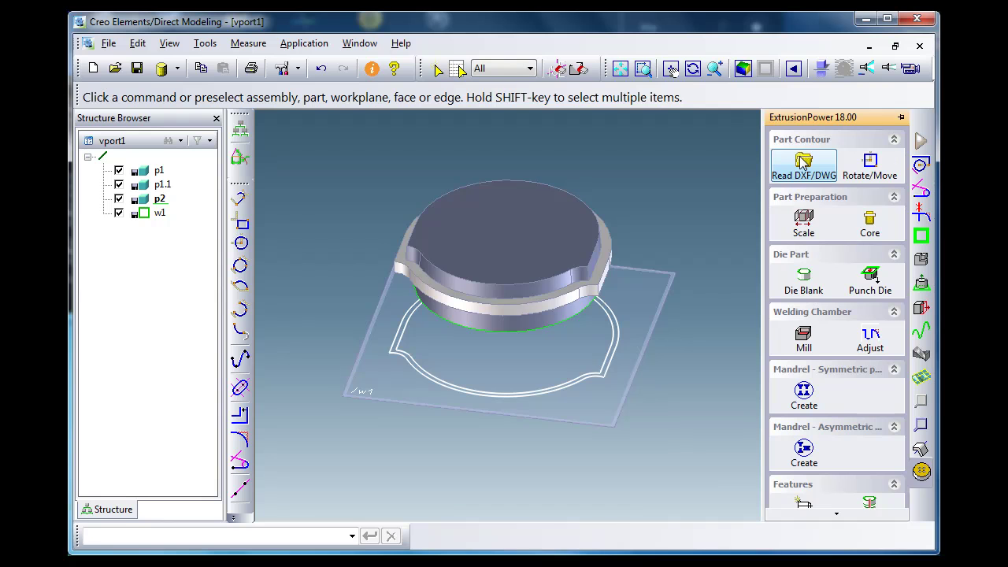
Choose the D330_H100 die blank and create the blank cylinder under the profile.
left_click(804, 285)
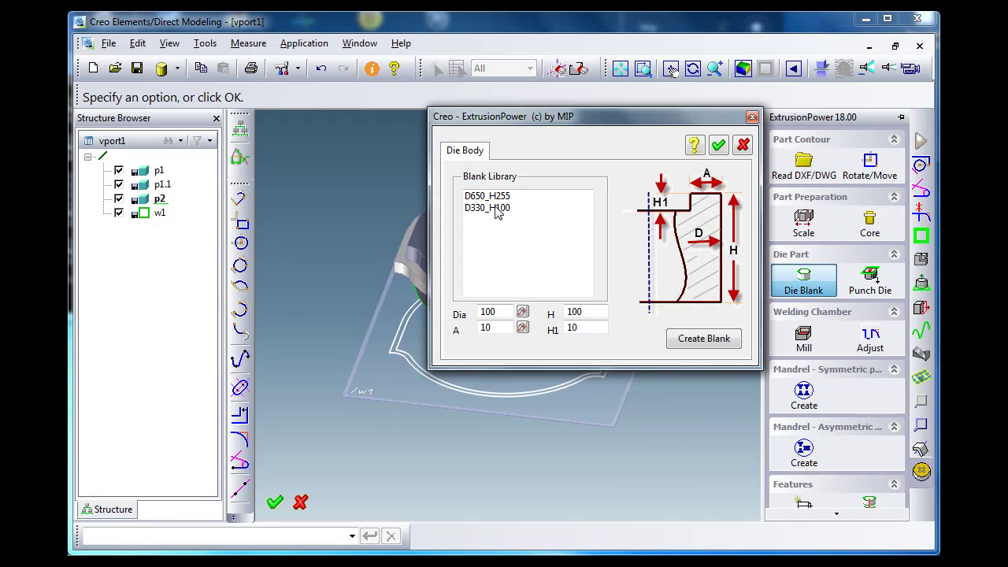
left_click(498, 209)
left_click(496, 196)
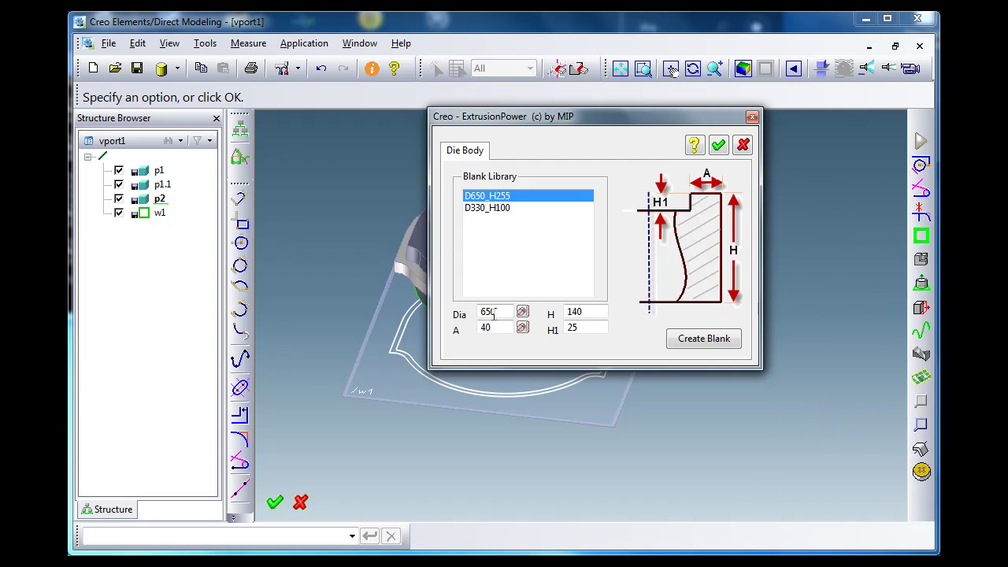
left_click(502, 209)
left_click(704, 339)
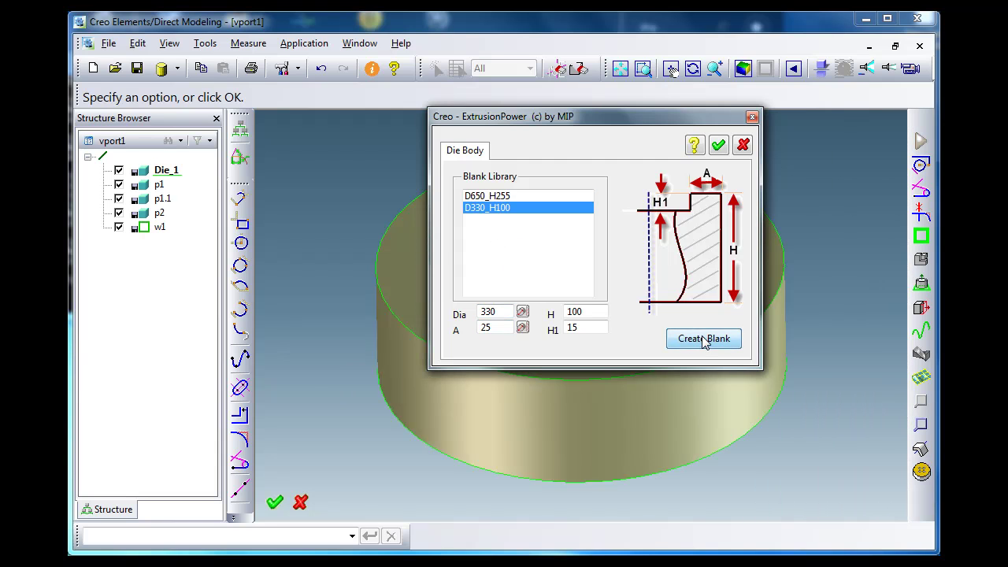
left_click_drag(682, 140, 339, 289)
mouse_move(695, 362)
middle_mouse_down()
mouse_move(655, 323)
mouse_move(660, 155)
mouse_move(617, 222)
mouse_move(637, 226)
middle_mouse_up()
Rebuild die blank Die_1 at diameter 380 and height 100, then accept it.
left_click(157, 460)
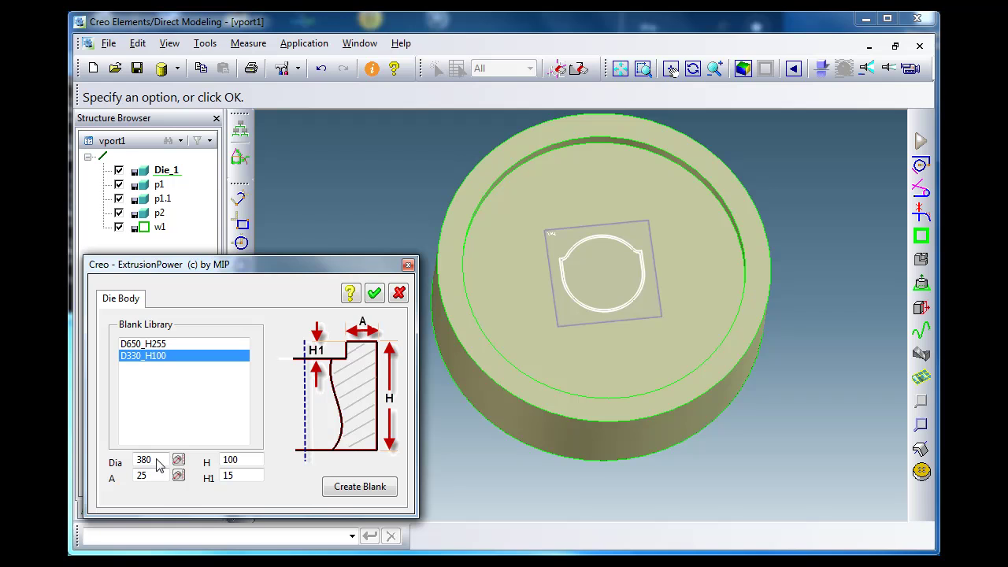
double_click(246, 460)
left_click(375, 489)
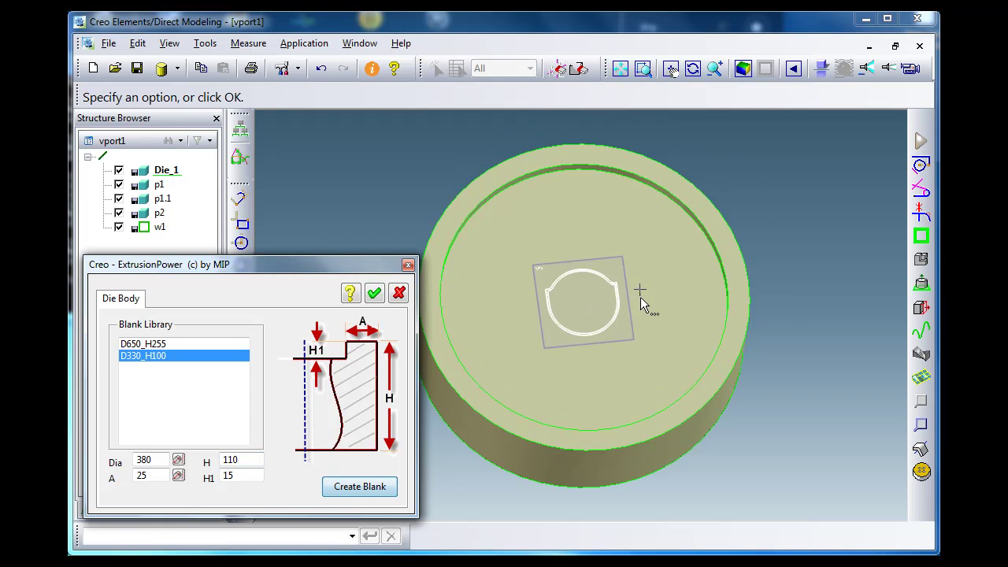
mouse_move(612, 326)
middle_mouse_down()
mouse_move(608, 252)
mouse_move(612, 321)
middle_mouse_up()
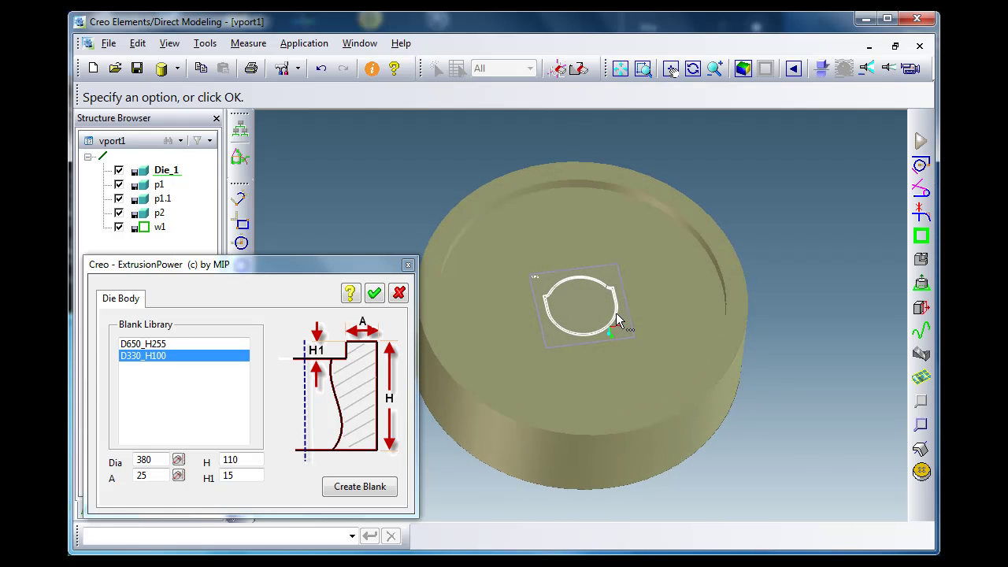
left_click(253, 459)
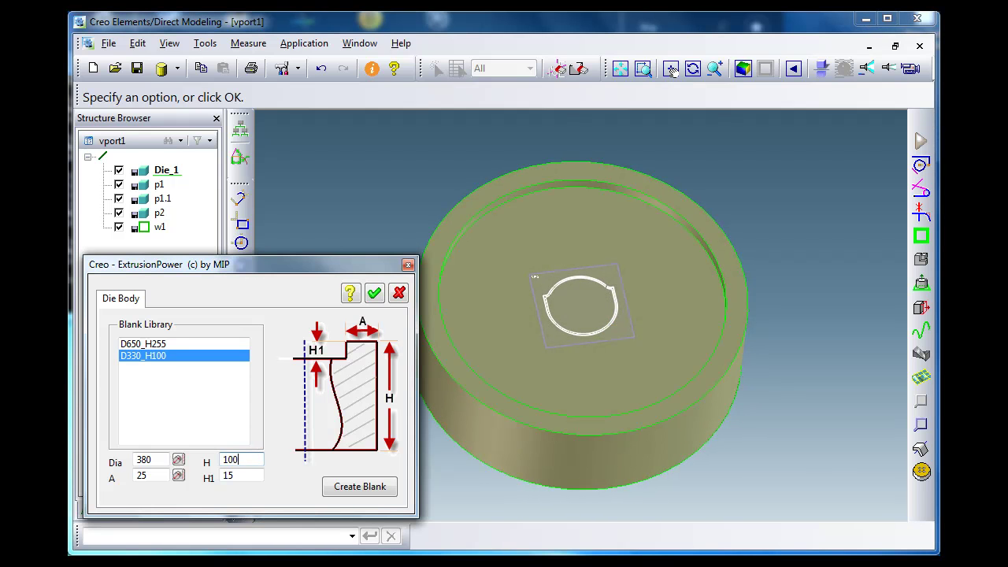
left_click(364, 489)
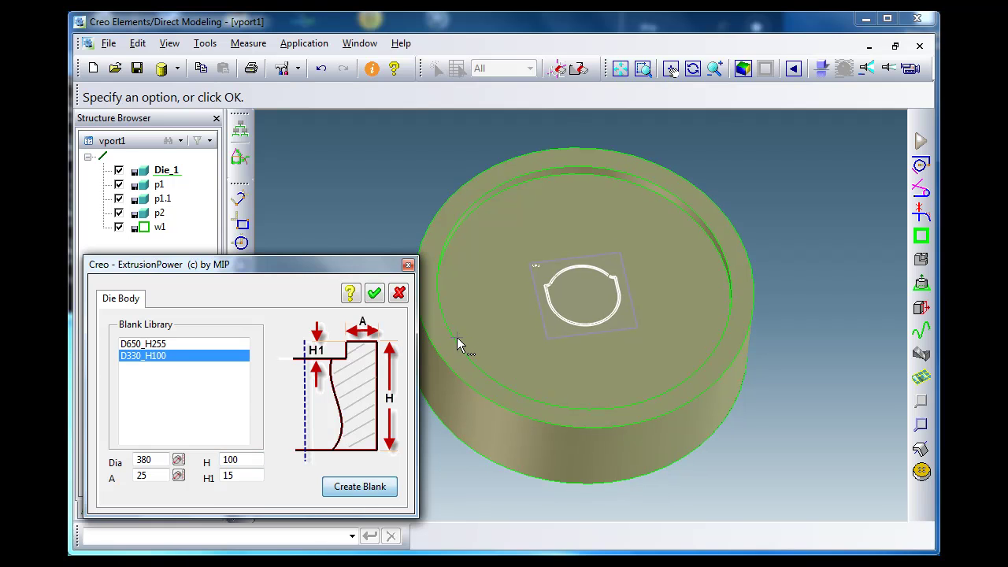
middle_click_drag(654, 347, 635, 333)
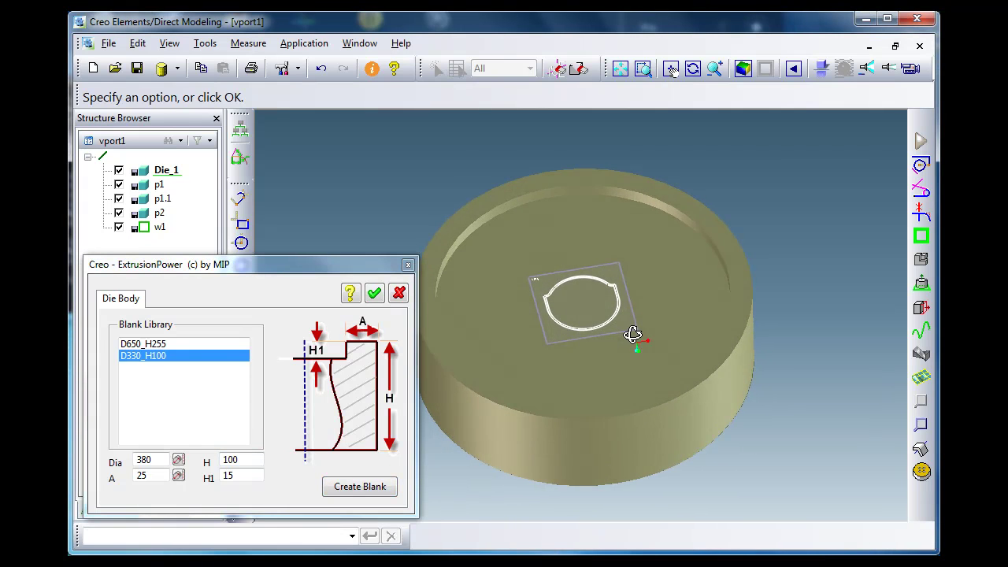
left_click(375, 294)
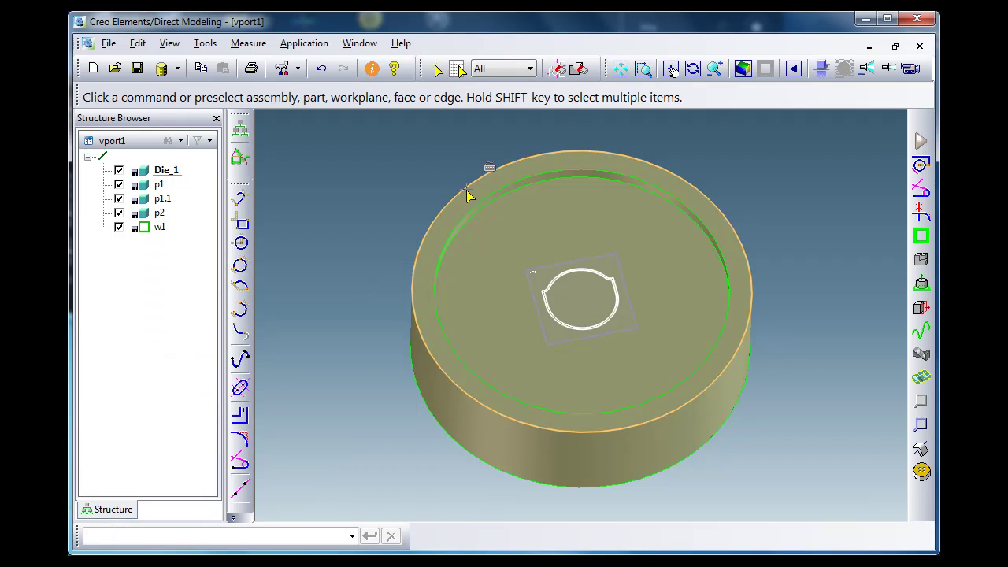
Punch the profile's outer contour through die blank Die_1 and inspect the opening from below.
left_click(922, 471)
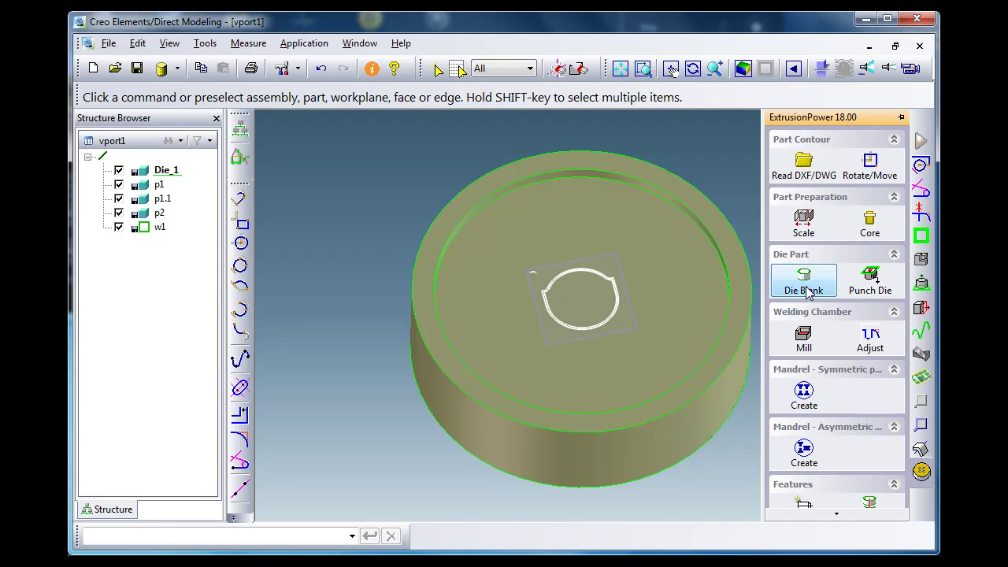
left_click(872, 289)
scroll(588, 226, "up", 3)
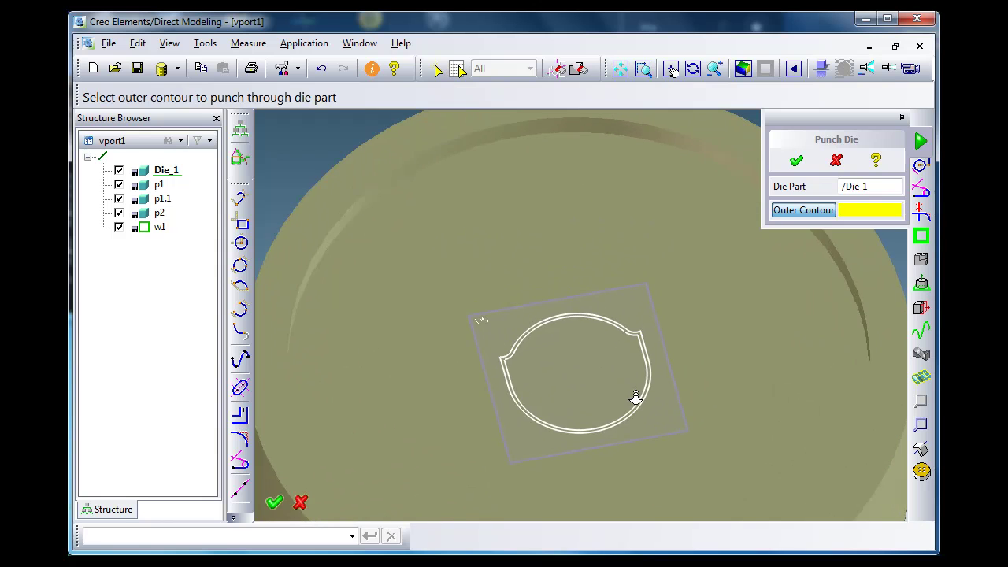
scroll(628, 295, "up", 2)
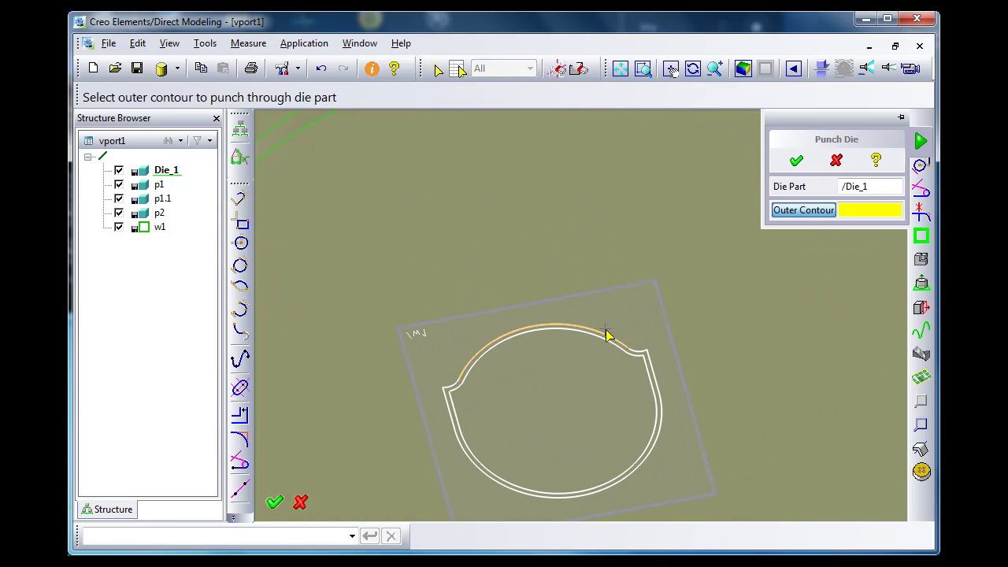
left_click(607, 336)
middle_click(605, 331)
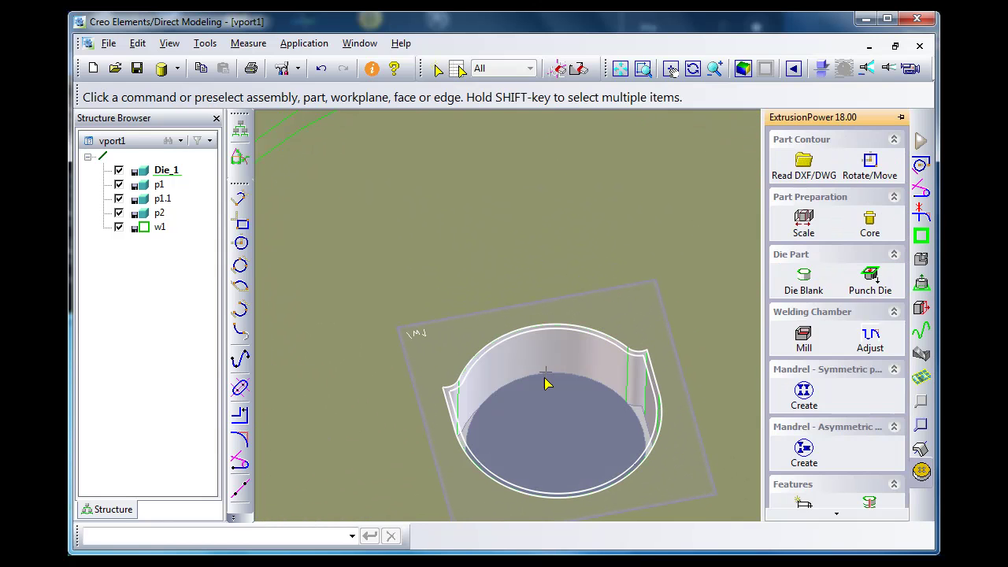
mouse_move(548, 232)
middle_mouse_down()
mouse_move(545, 347)
mouse_move(547, 162)
mouse_move(543, 272)
mouse_move(530, 197)
mouse_move(544, 227)
middle_mouse_up()
left_click(922, 471)
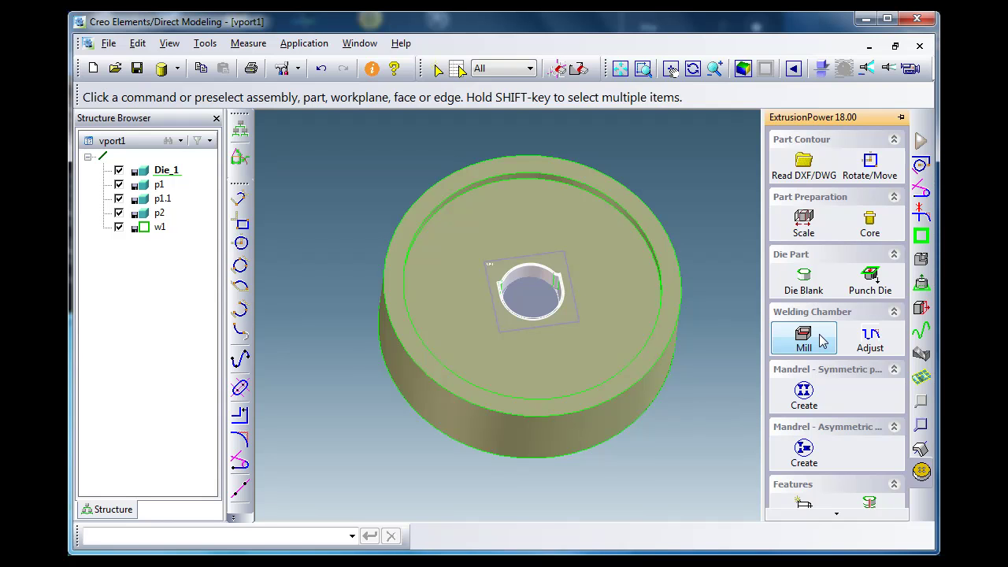
Hide workplane w1 and create a new workplane w2.
left_click(118, 227)
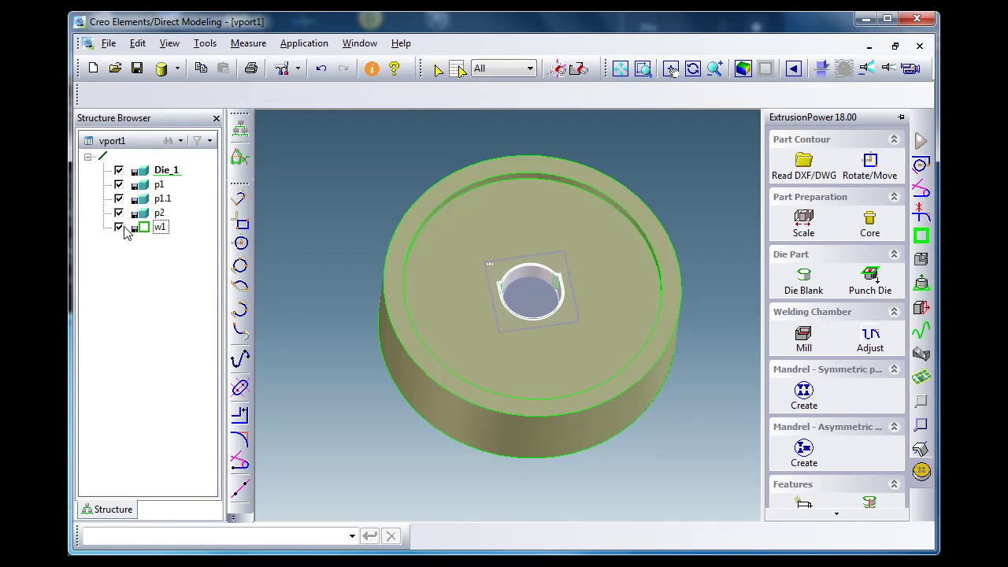
left_click(921, 236)
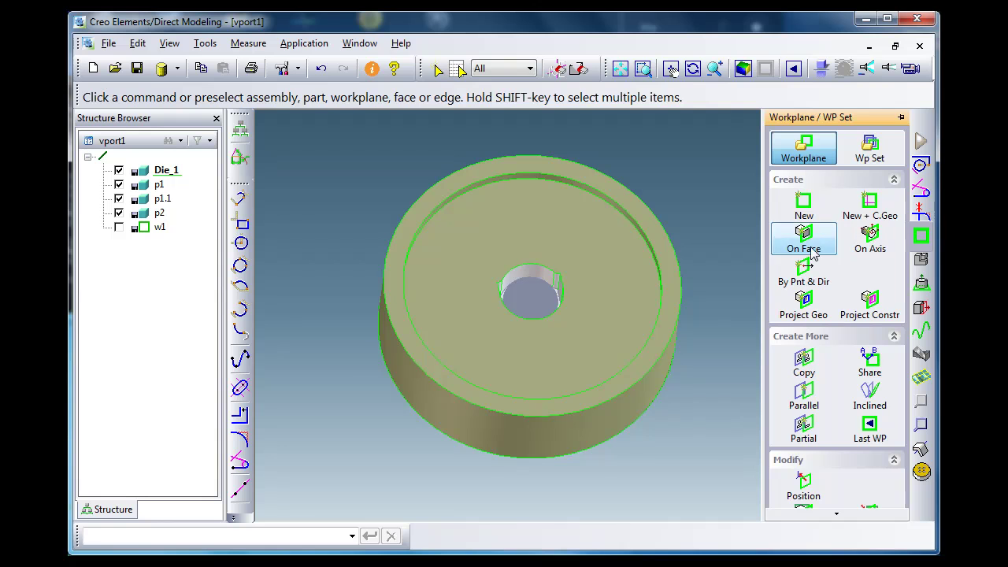
left_click(803, 206)
left_click(797, 160)
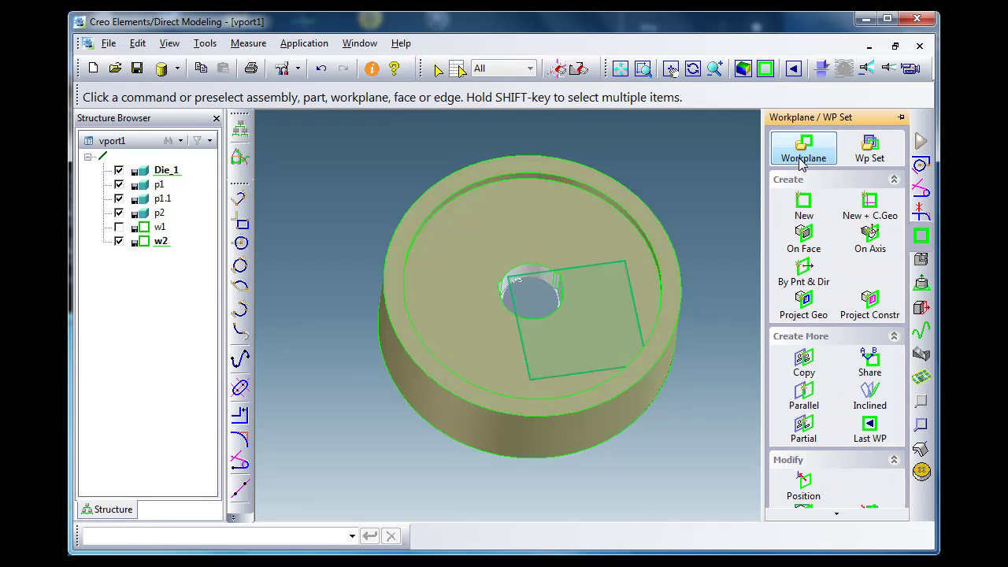
Draw a radius-119 circle on w2 centred on the die opening.
left_click(921, 164)
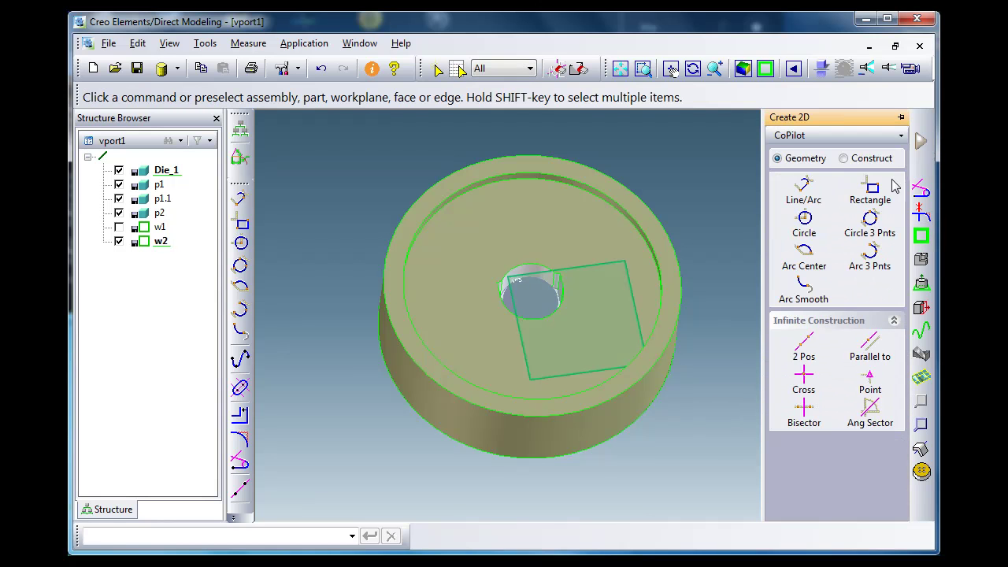
left_click(807, 220)
scroll(627, 229, "up", 3)
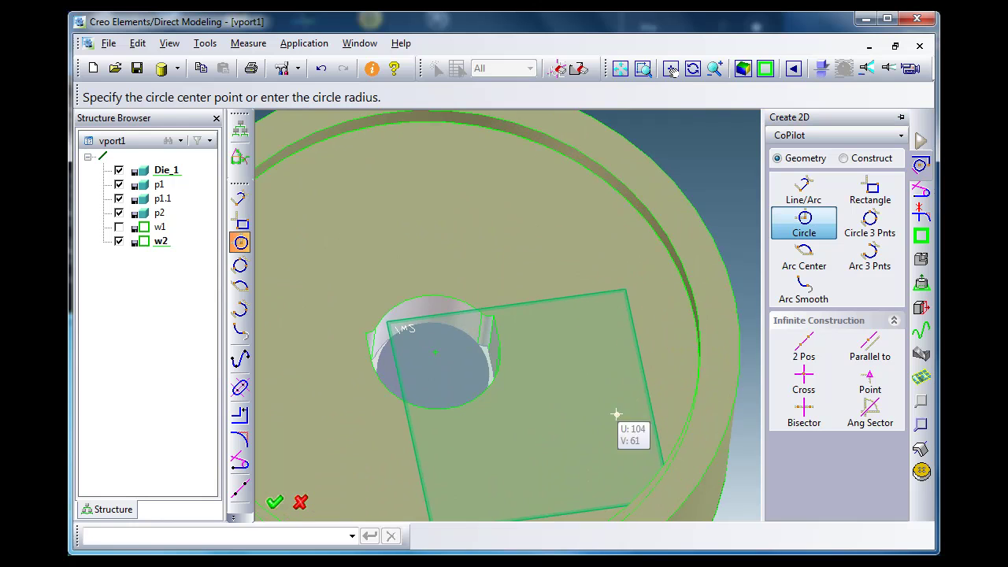
left_click(436, 353)
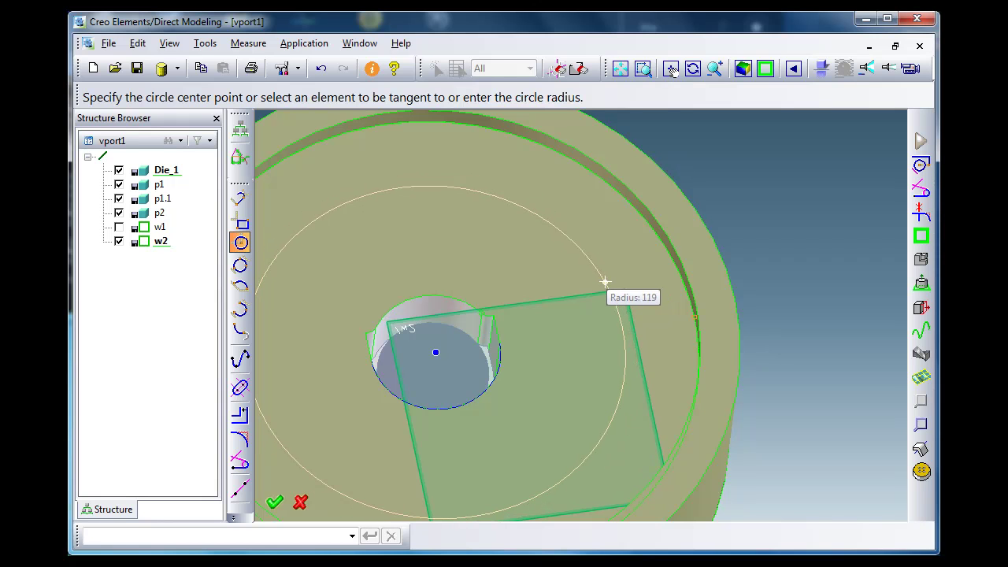
left_click(605, 281)
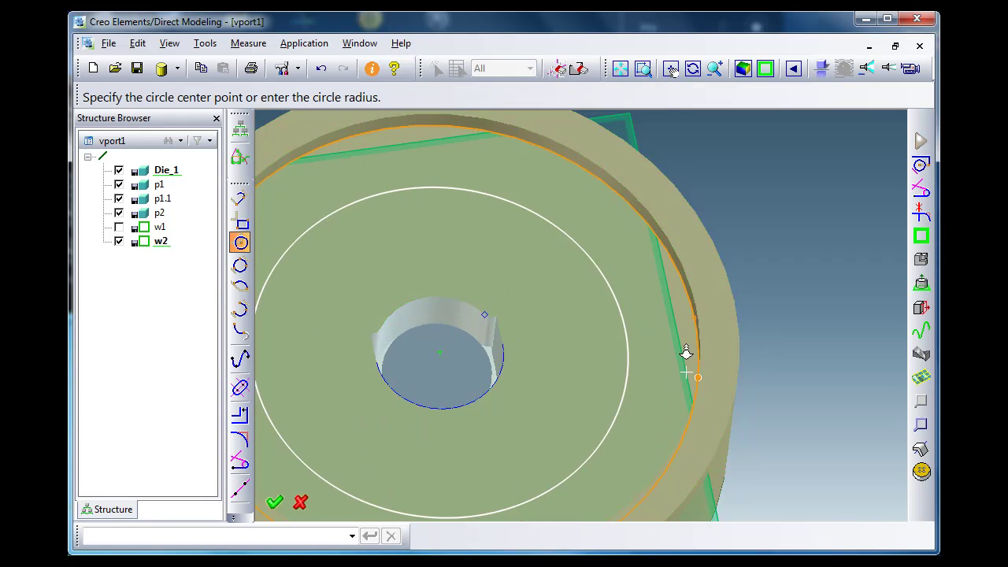
scroll(689, 260, "down", 3)
left_click(922, 471)
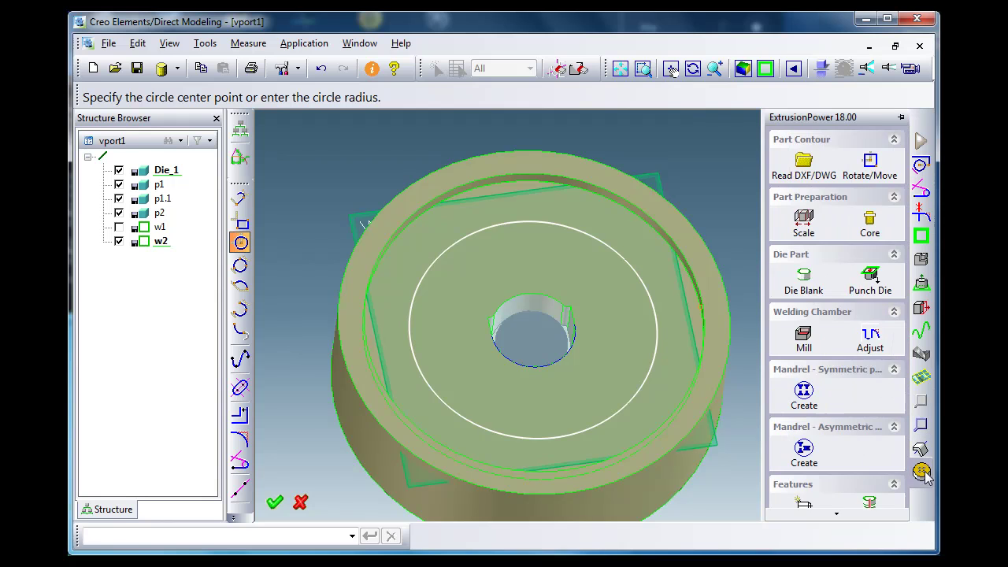
left_click(275, 502)
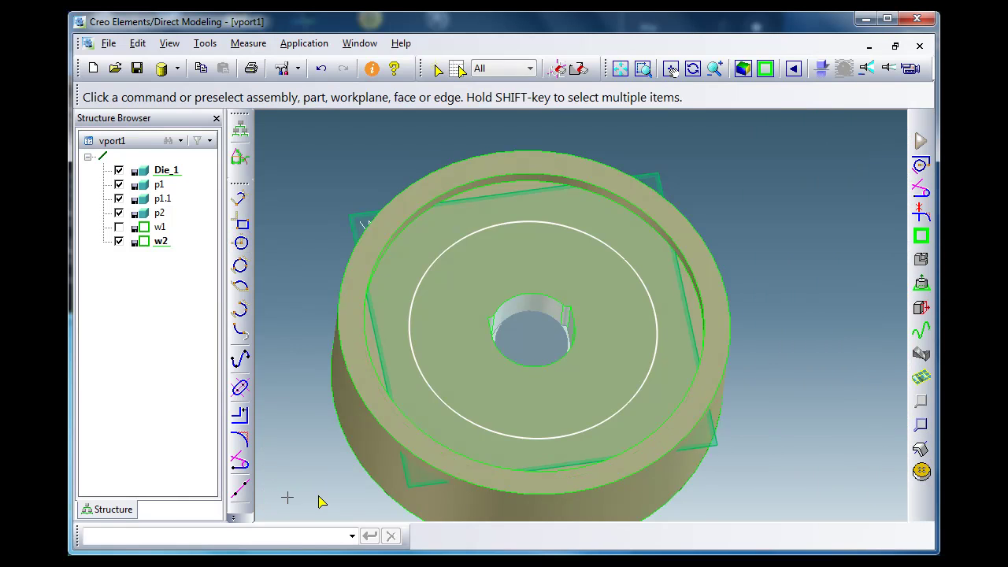
Mill an 11-deep welding chamber into Die_1 using workplane w2's circle as the chamber contour.
left_click(922, 471)
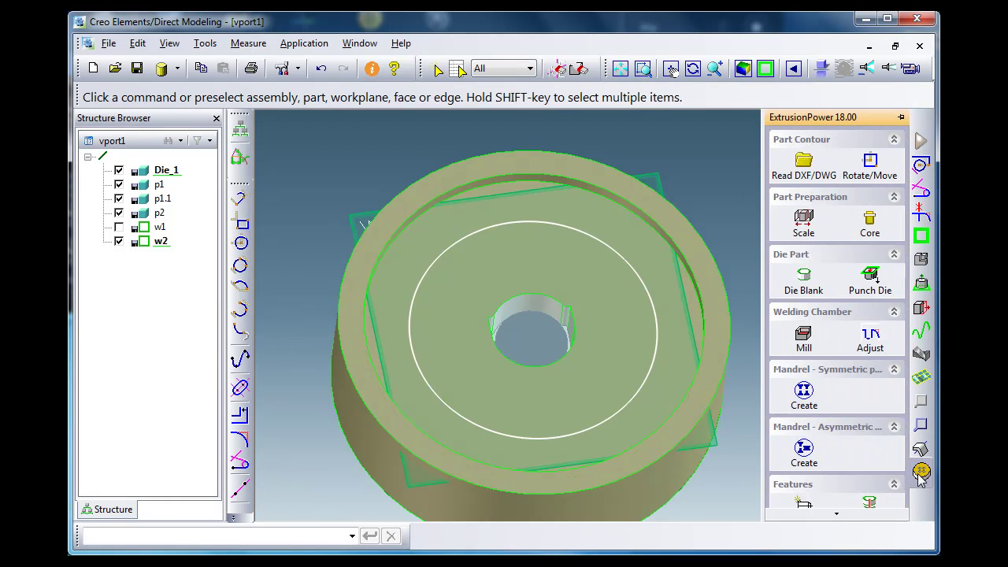
left_click(805, 338)
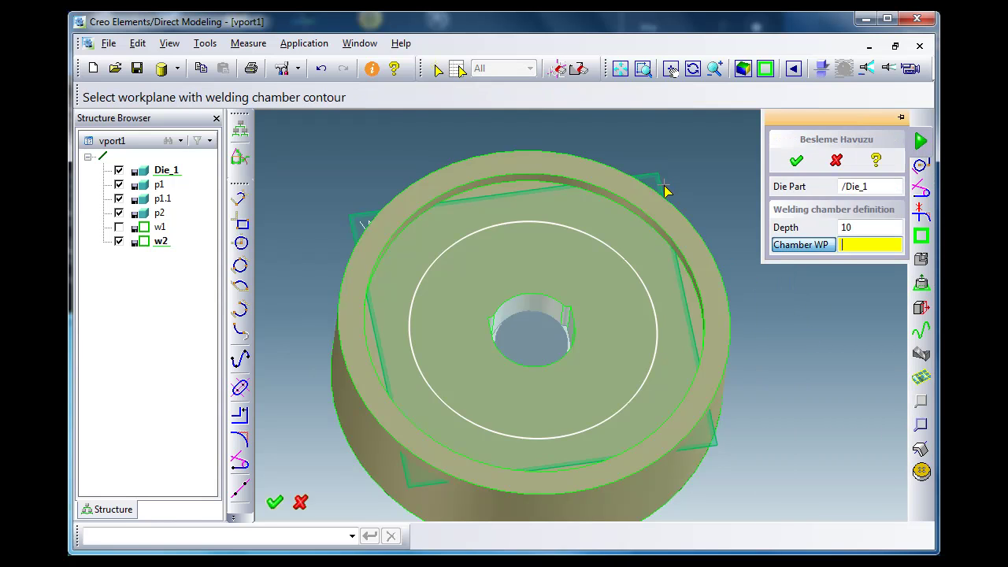
double_click(853, 227)
type("11")
key("Return")
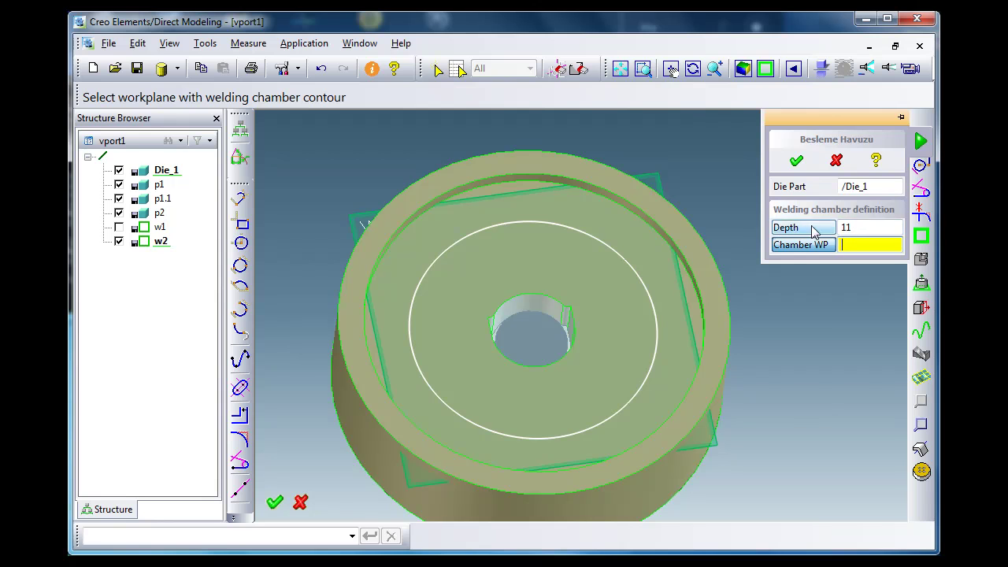
left_click(658, 178)
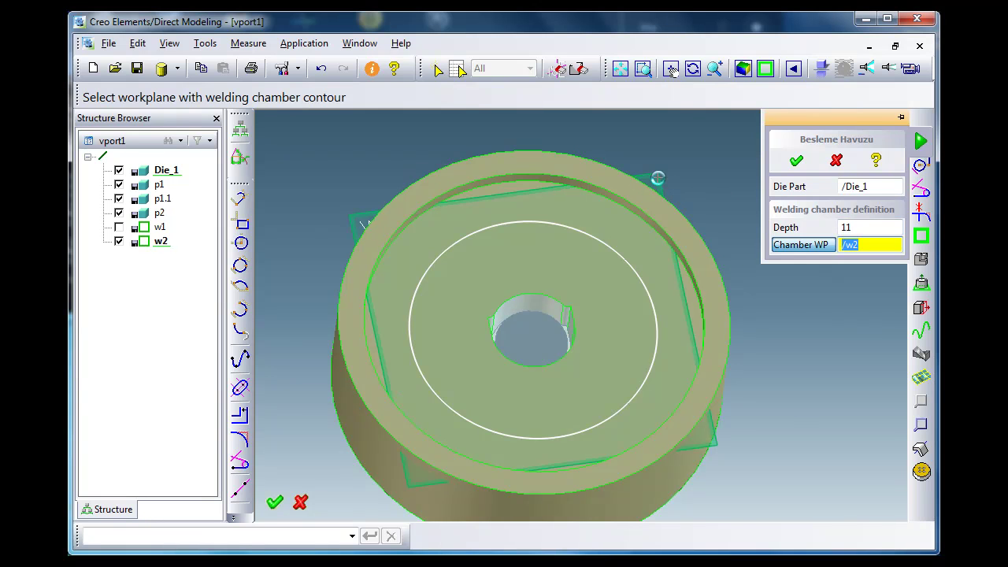
left_click(796, 161)
middle_click_drag(556, 326, 546, 272)
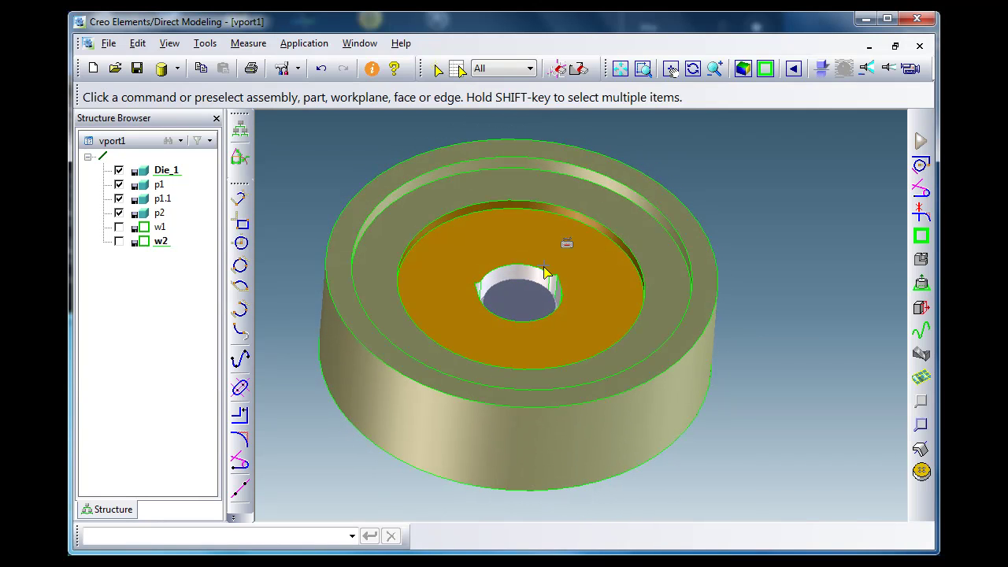
mouse_move(921, 473)
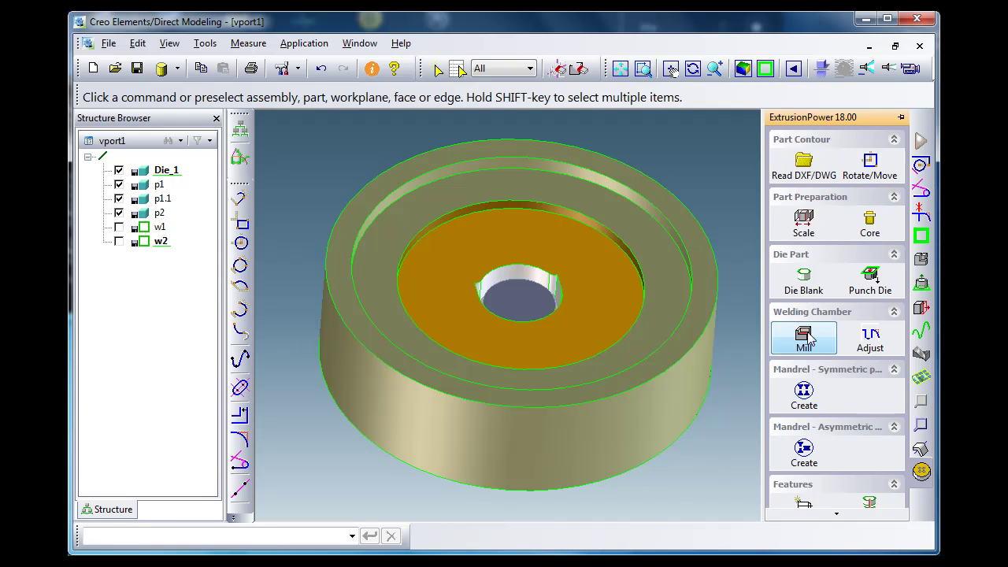
Start a symmetric mandrel, move its settings window aside, and orbit the half-sectioned die.
left_click(810, 398)
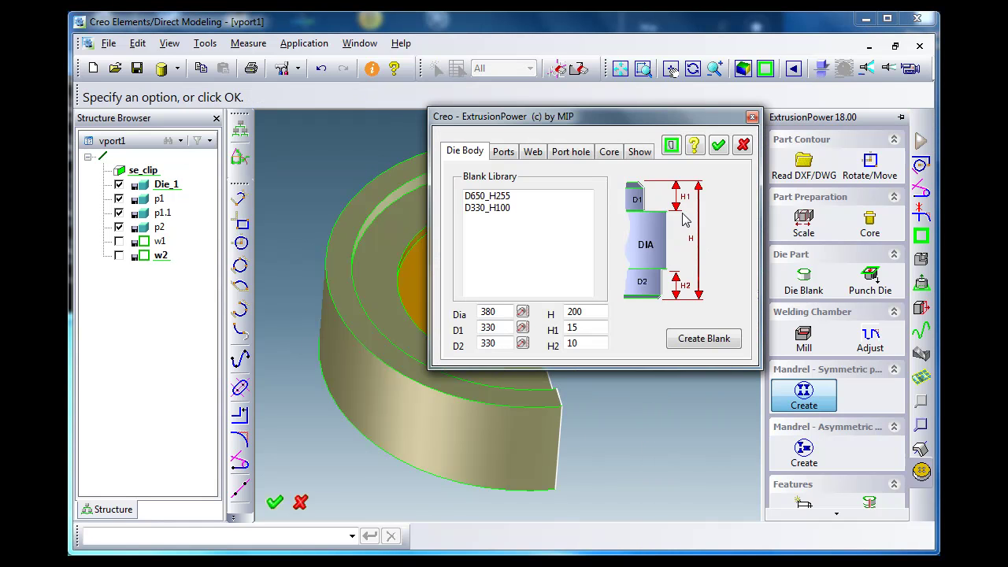
left_click_drag(643, 123, 295, 265)
middle_click_drag(489, 331, 628, 333)
middle_click_drag(633, 234, 603, 250)
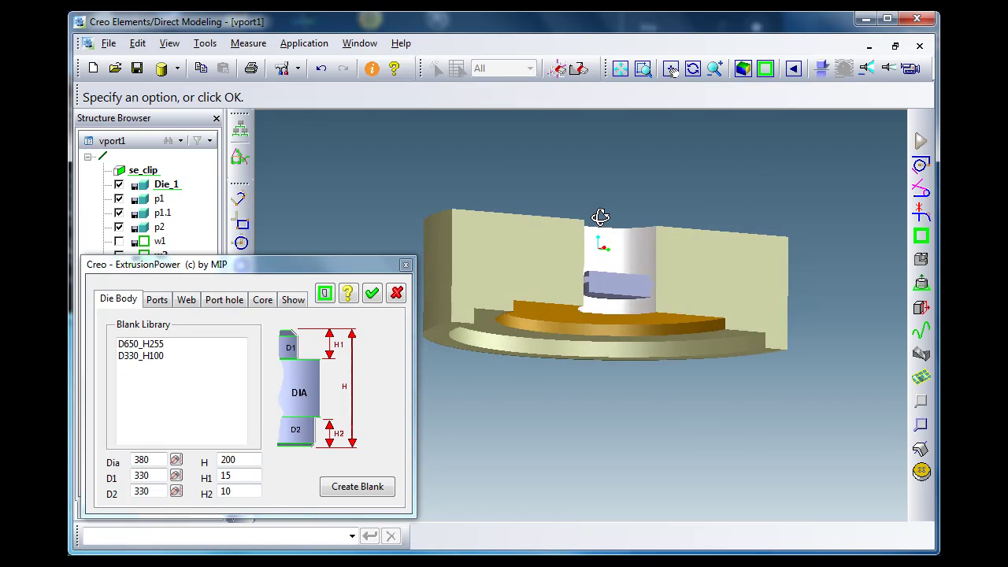
middle_click_drag(600, 216, 558, 311)
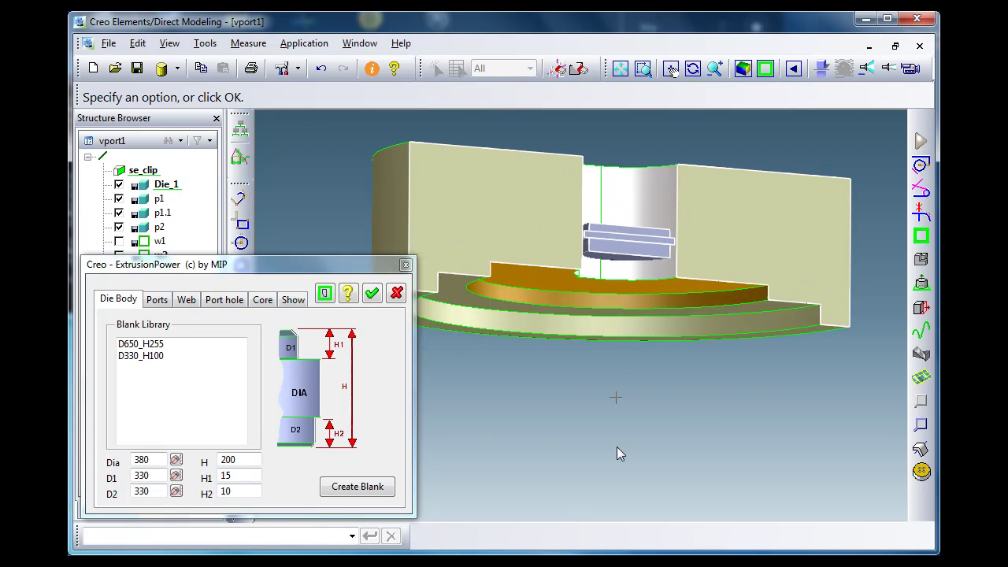
middle_click_drag(641, 265, 635, 291)
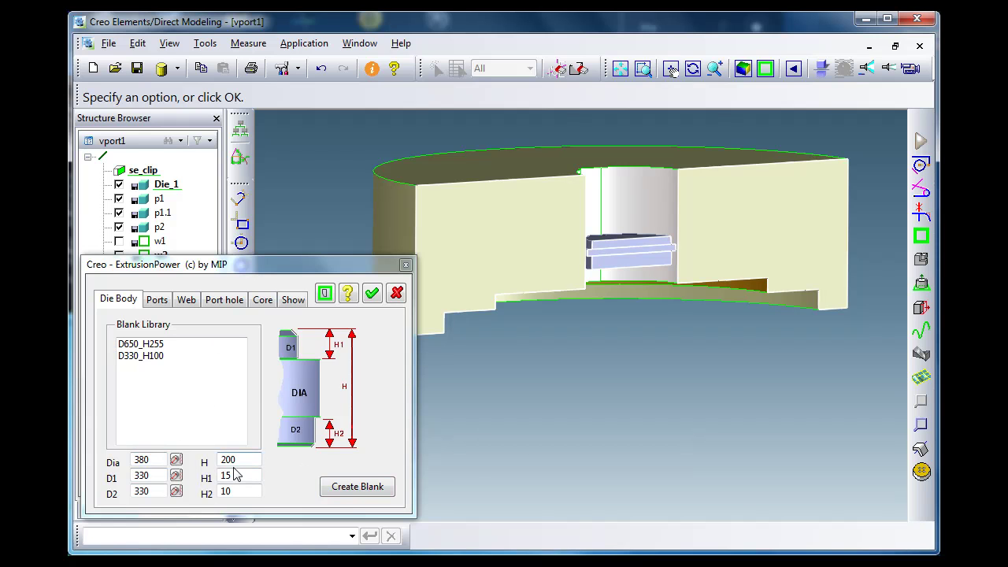
Create mandrel blank Blank_1, rebuild it with height 100, and show the Ports settings.
left_click(357, 486)
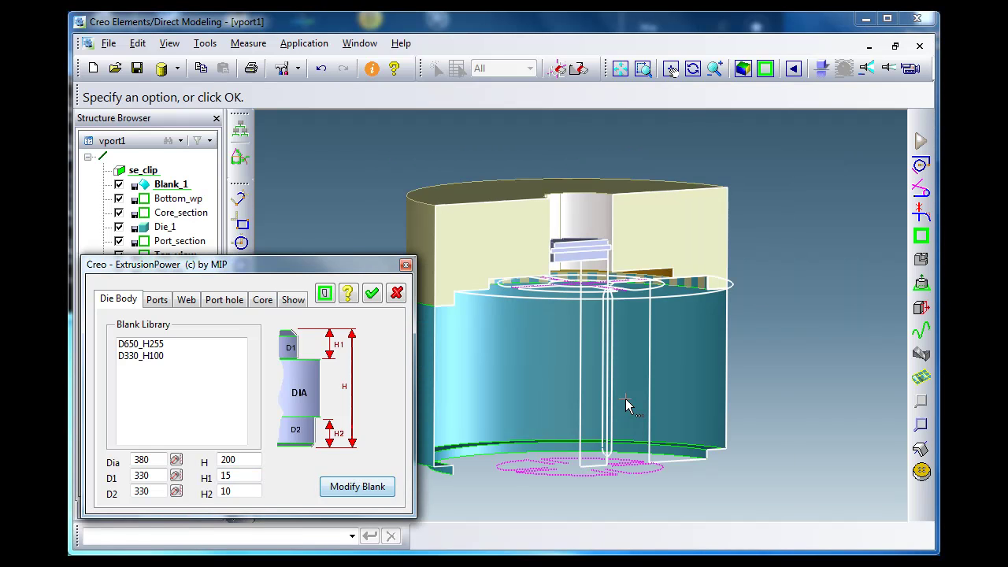
left_click(240, 460)
type("100")
left_click(354, 488)
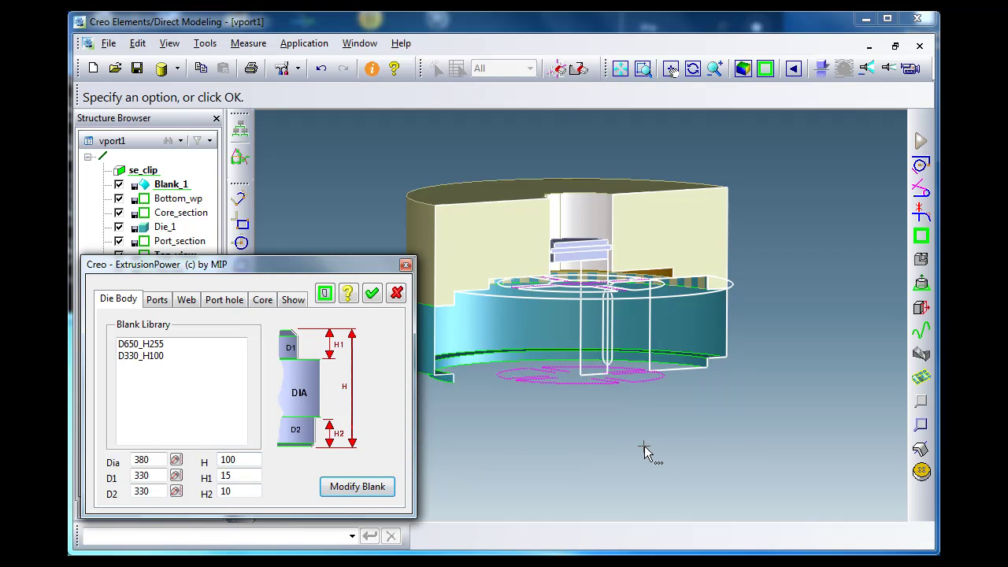
middle_click_drag(611, 376, 638, 415)
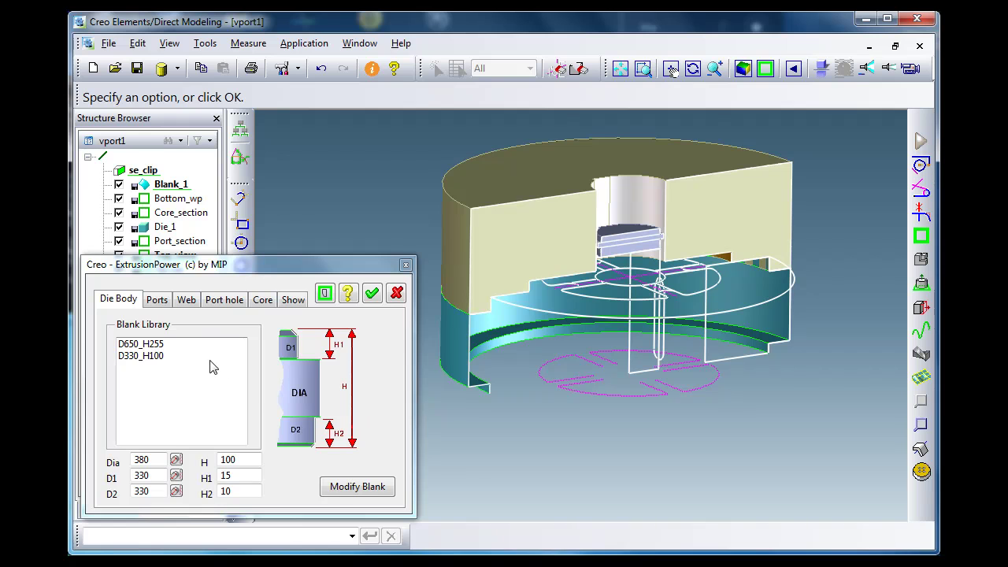
left_click(160, 303)
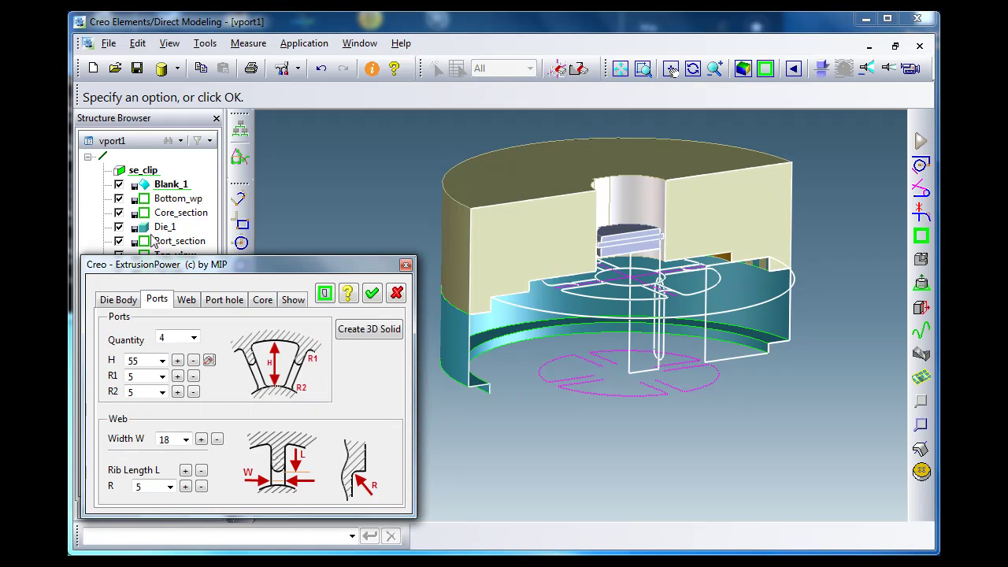
Remove the cutaway, hide Die_1 and view the four-port section flat from above.
left_click(125, 172)
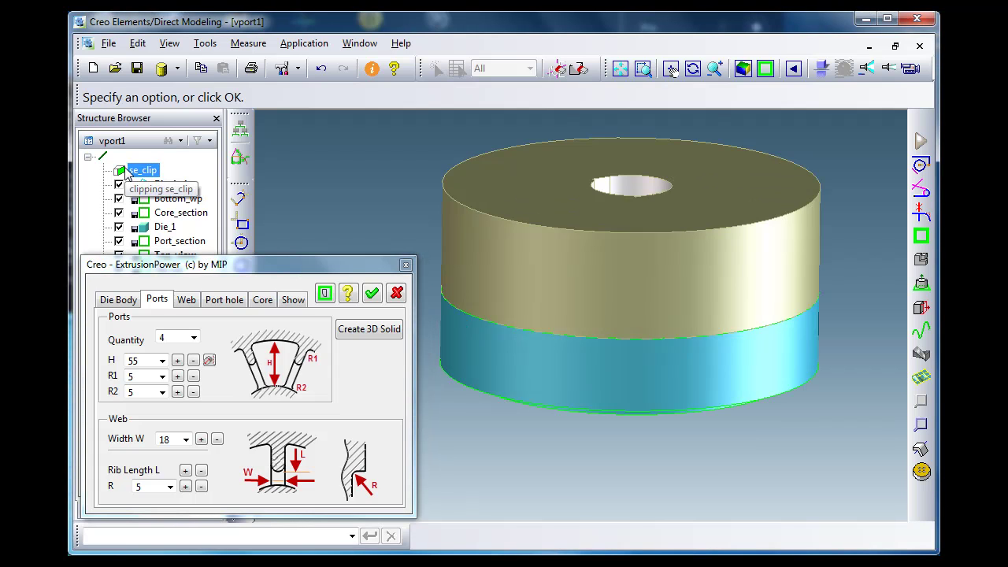
left_click(119, 227)
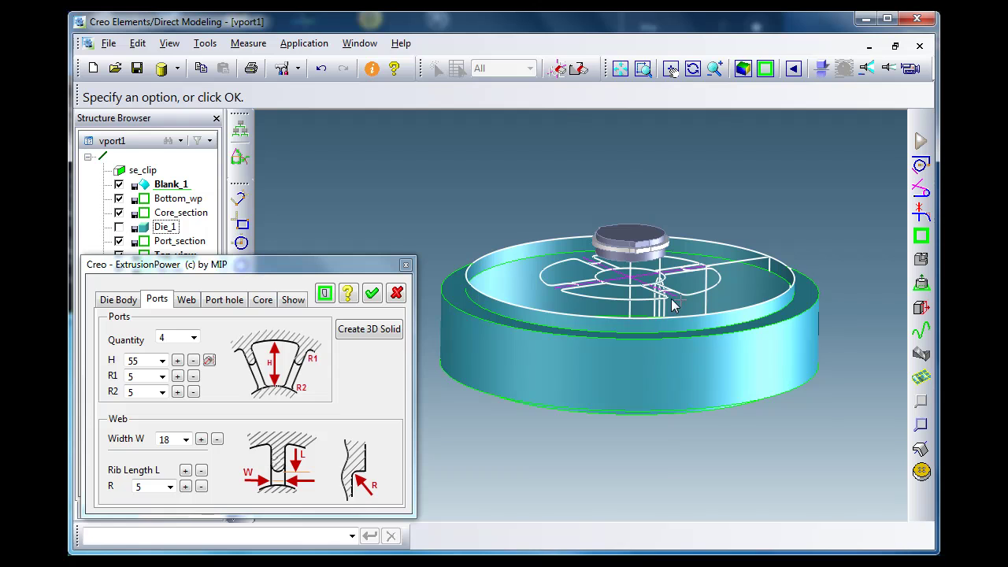
middle_click_drag(680, 303, 655, 298)
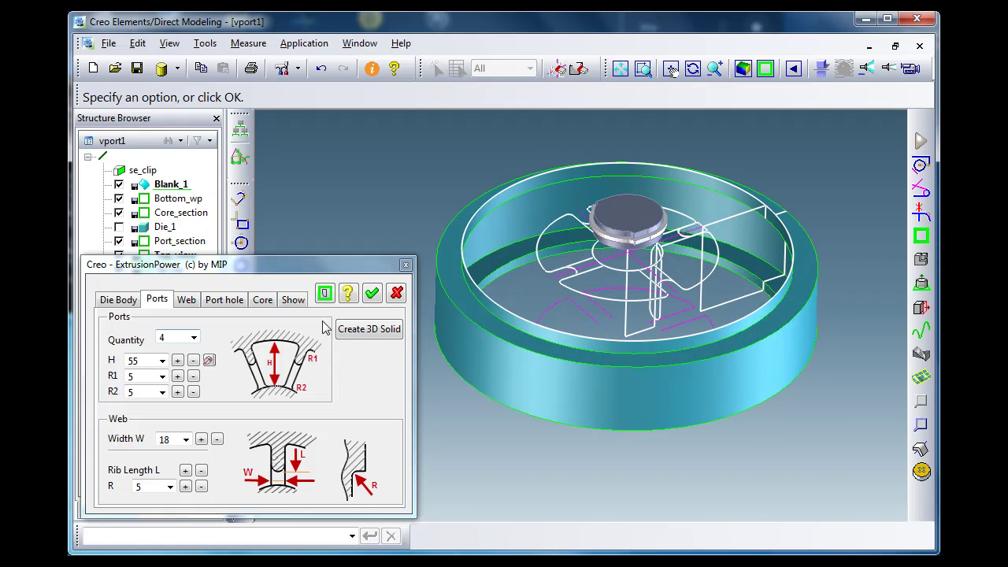
left_click(325, 294)
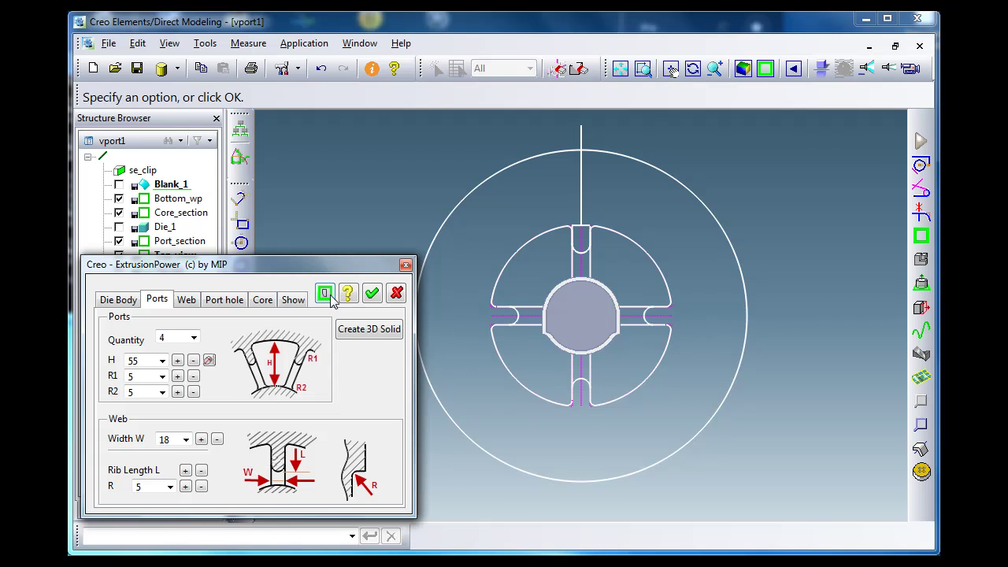
Preview 5, 6 and 7 ports from the Quantity list, then settle on 5 ports.
left_click(194, 337)
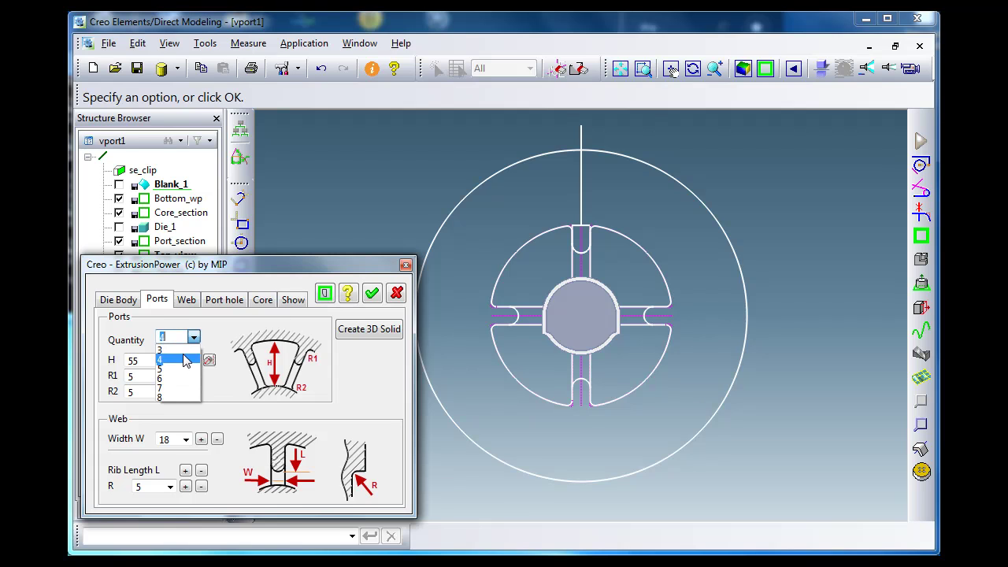
left_click(185, 360)
left_click(195, 338)
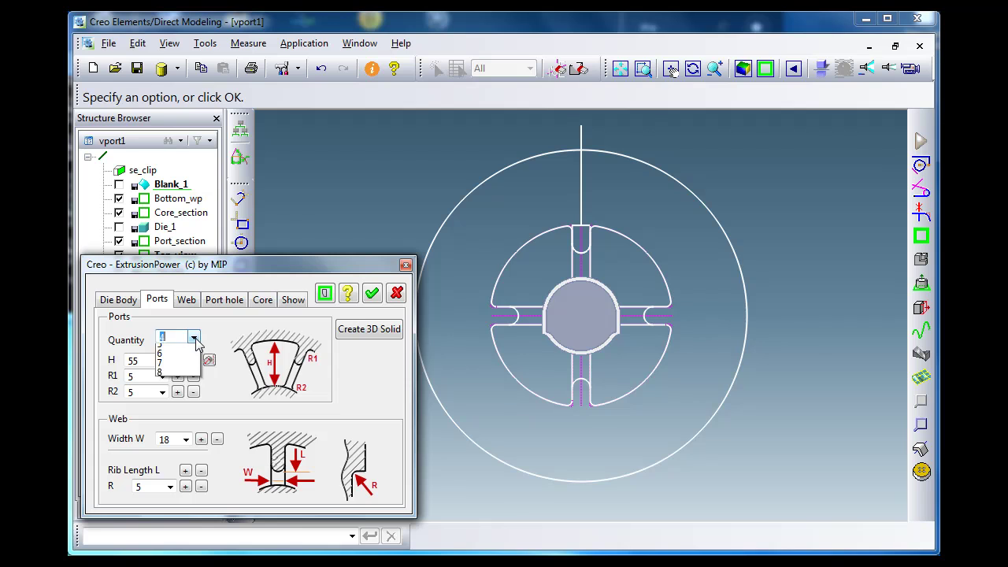
left_click(189, 371)
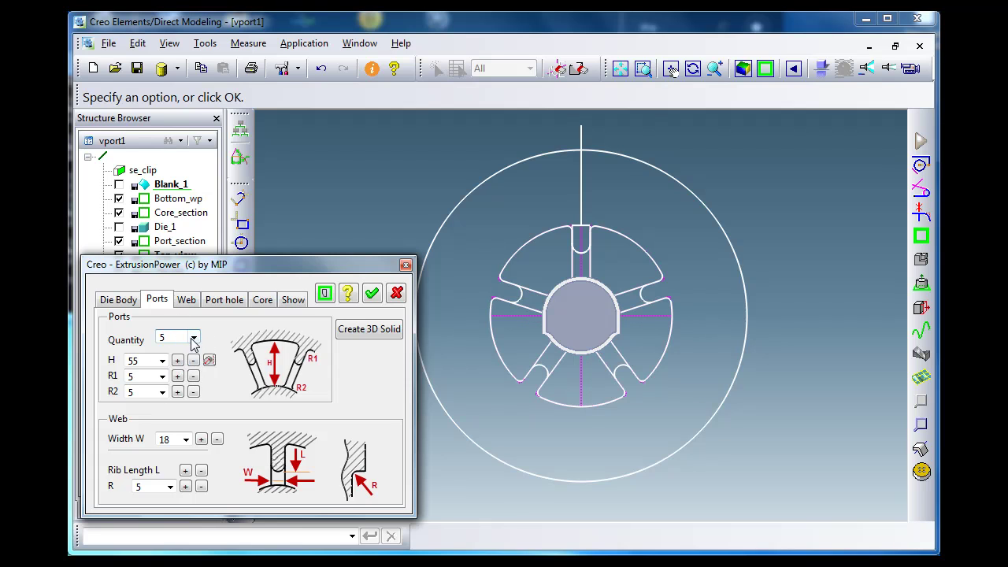
left_click(194, 338)
left_click(189, 381)
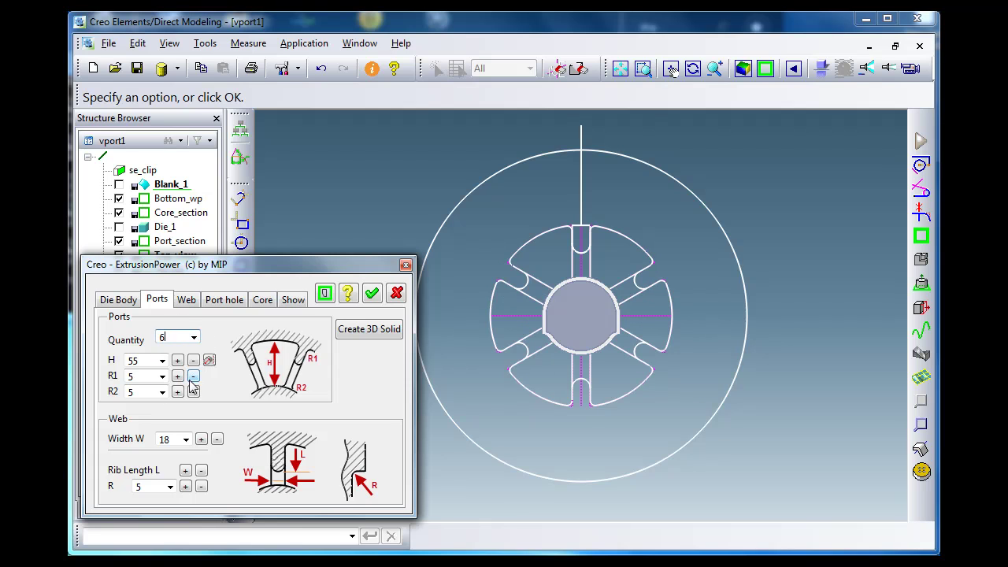
left_click(195, 338)
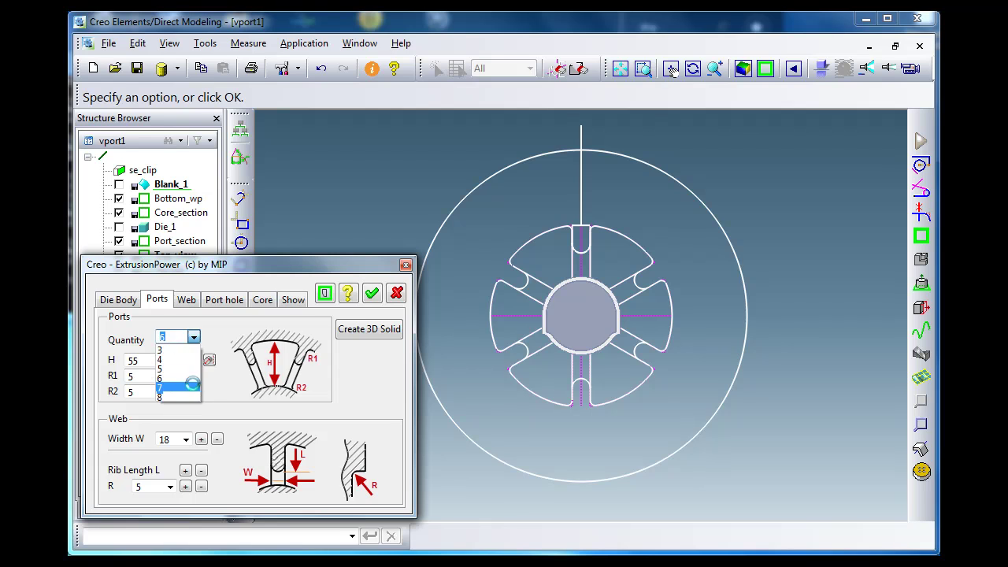
left_click(192, 385)
left_click(194, 338)
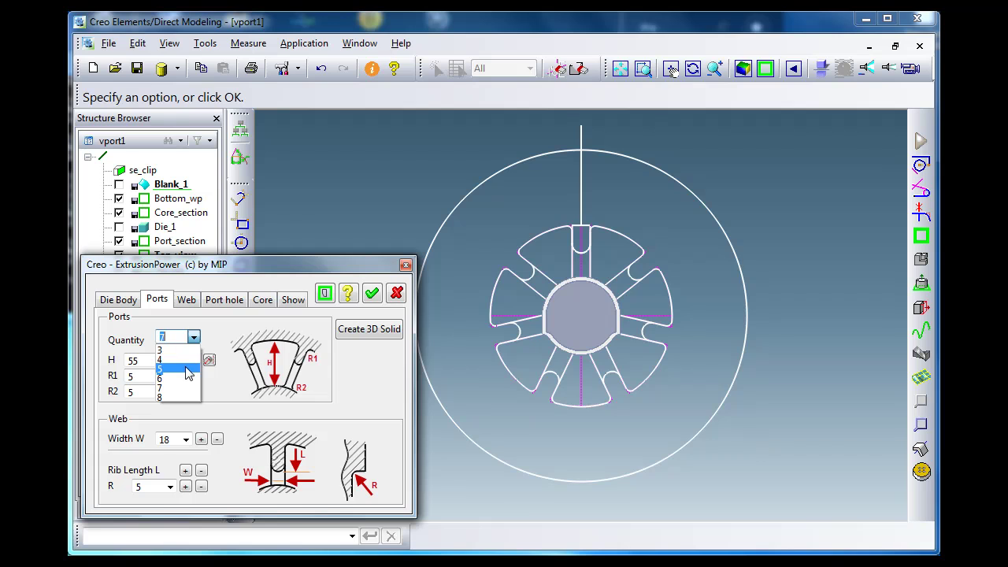
left_click(189, 370)
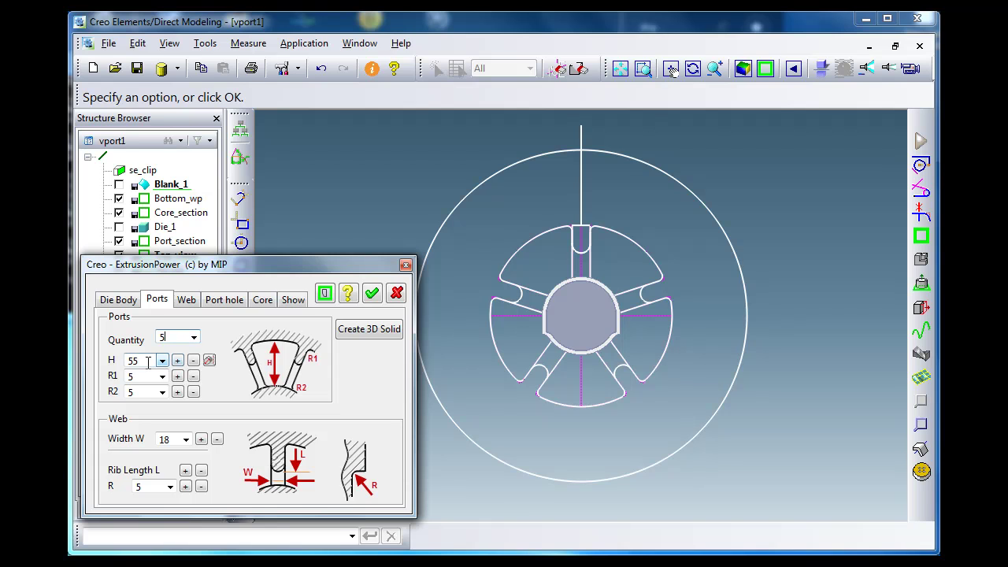
Measure port height H from Die_1's welding chamber edge to get 85, then view from the top.
middle_click_drag(571, 344, 572, 300)
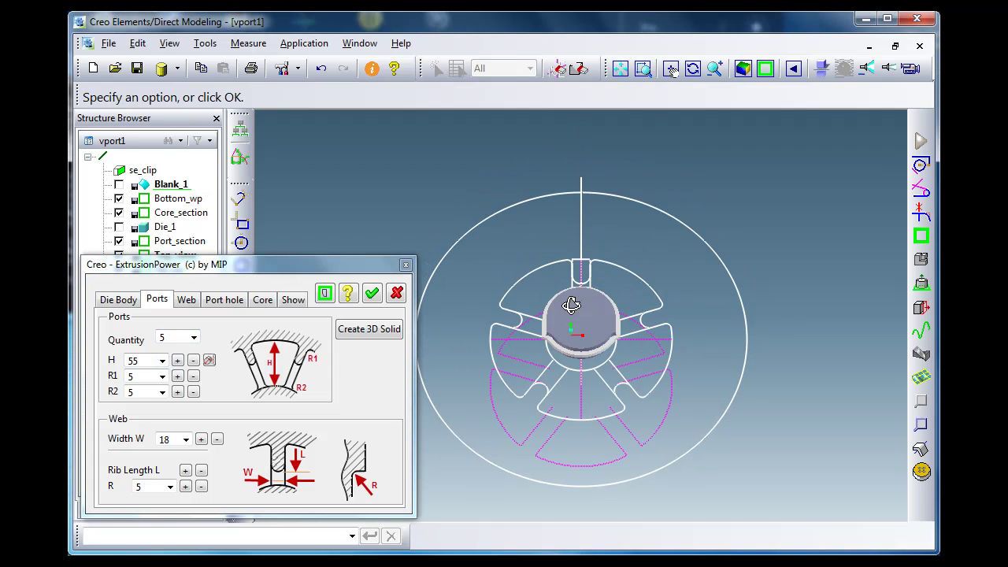
left_click(119, 227)
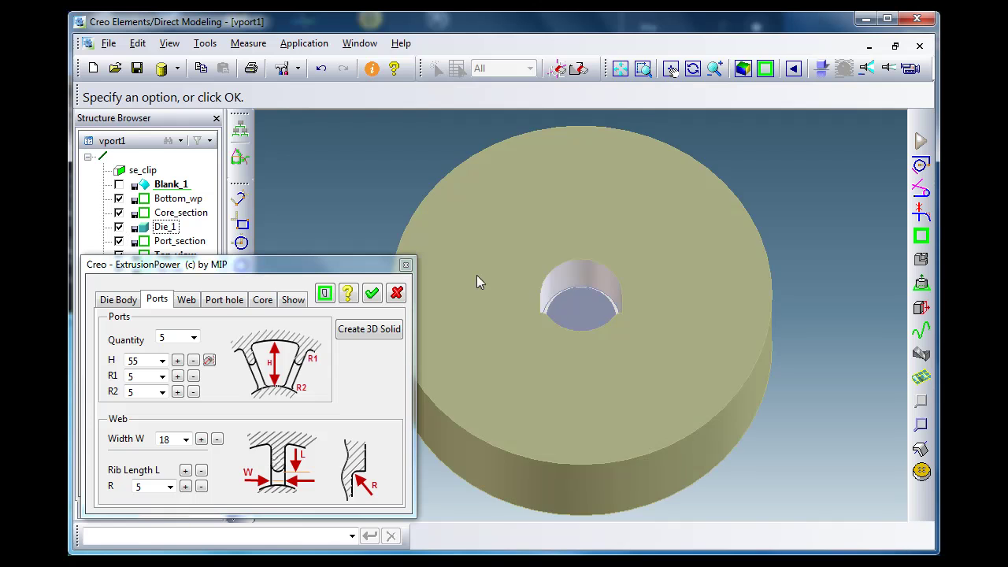
middle_click_drag(577, 347, 587, 260)
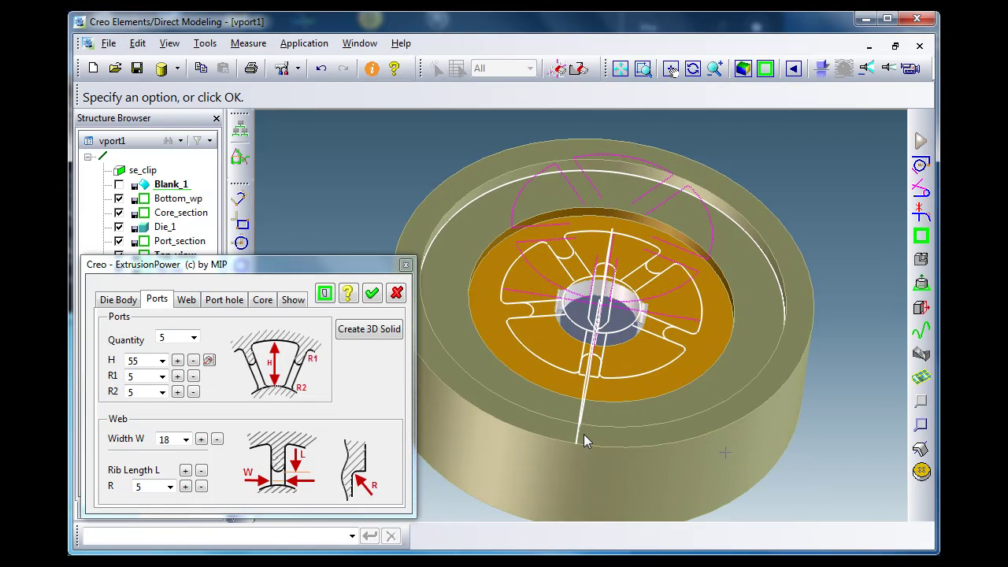
left_click(208, 360)
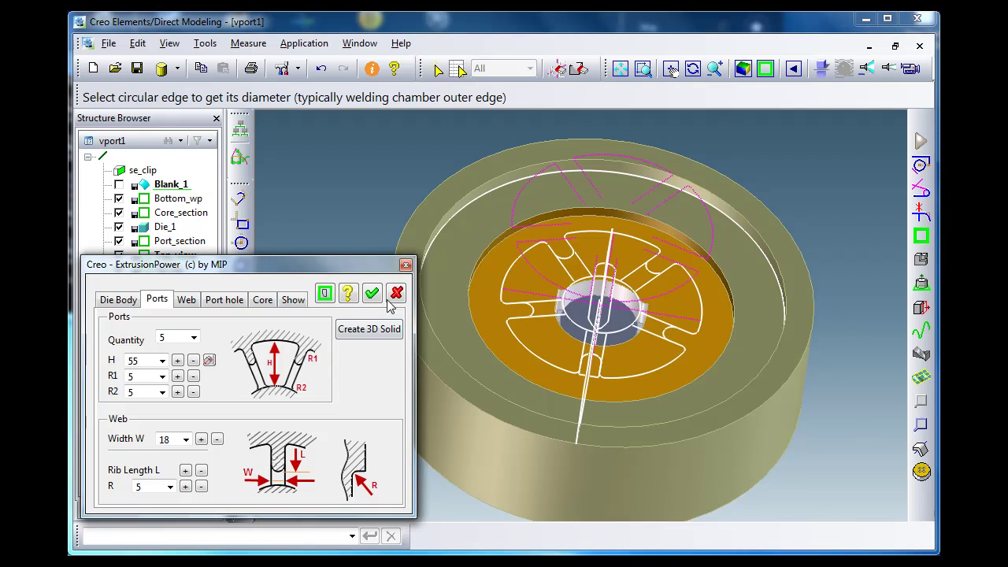
left_click(499, 236)
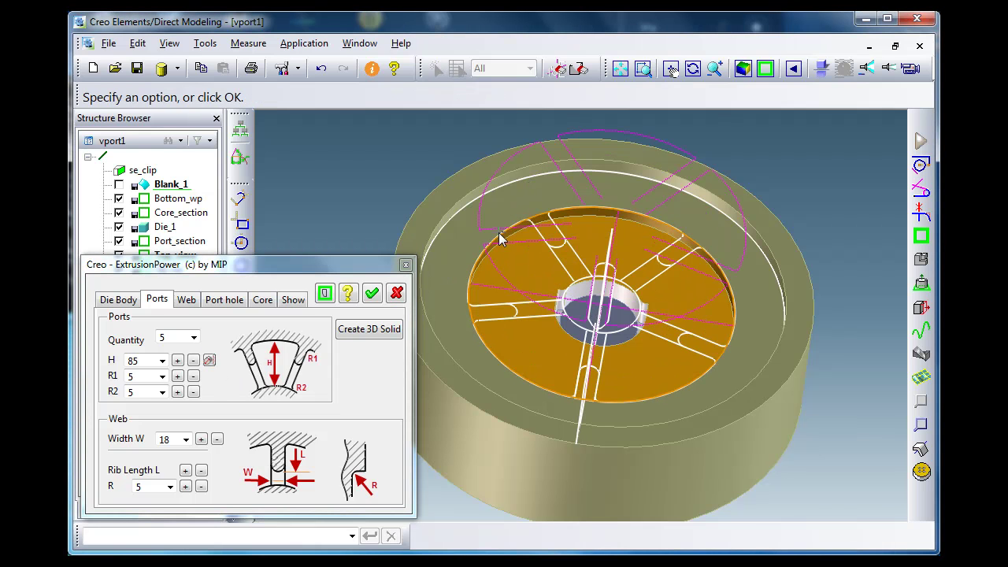
left_click(118, 227)
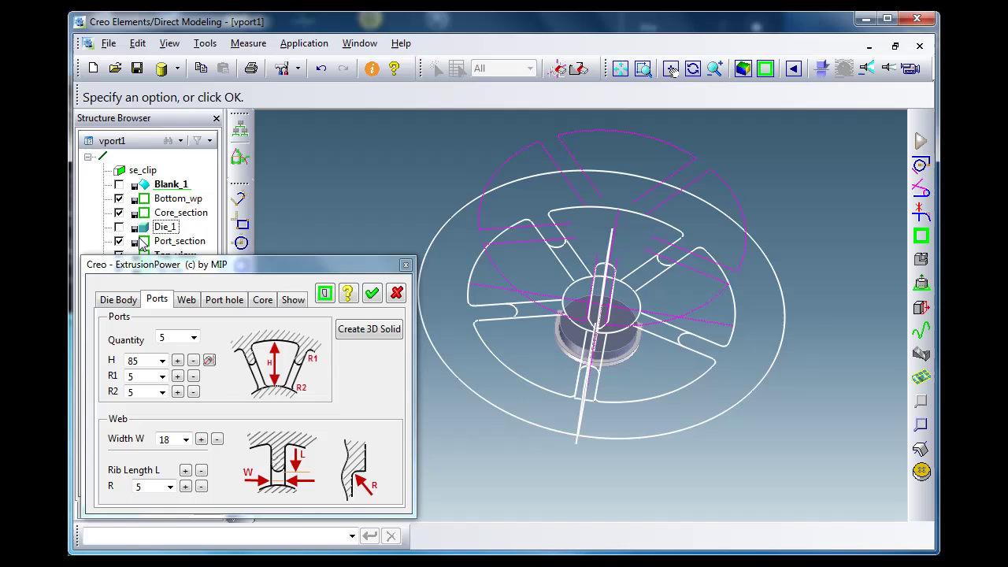
left_click(325, 294)
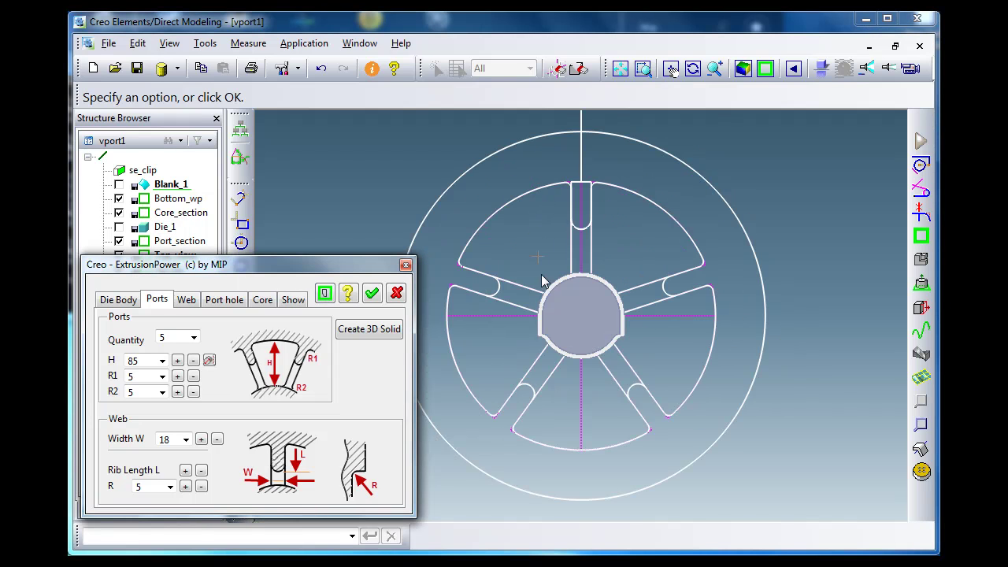
Set the web width to 26 and raise port radius R1 to 18.
middle_click_drag(550, 340, 511, 355)
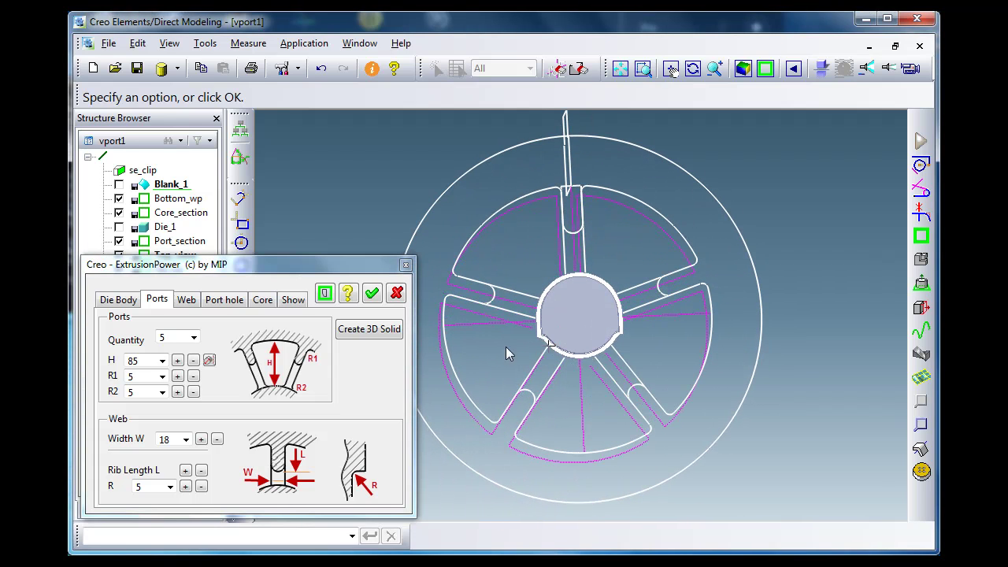
double_click(173, 439)
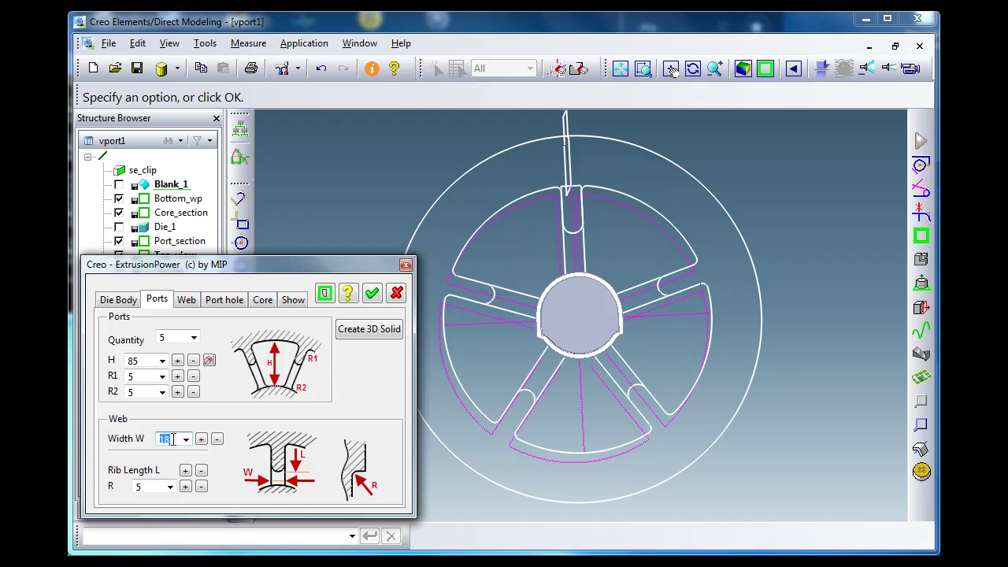
type("24")
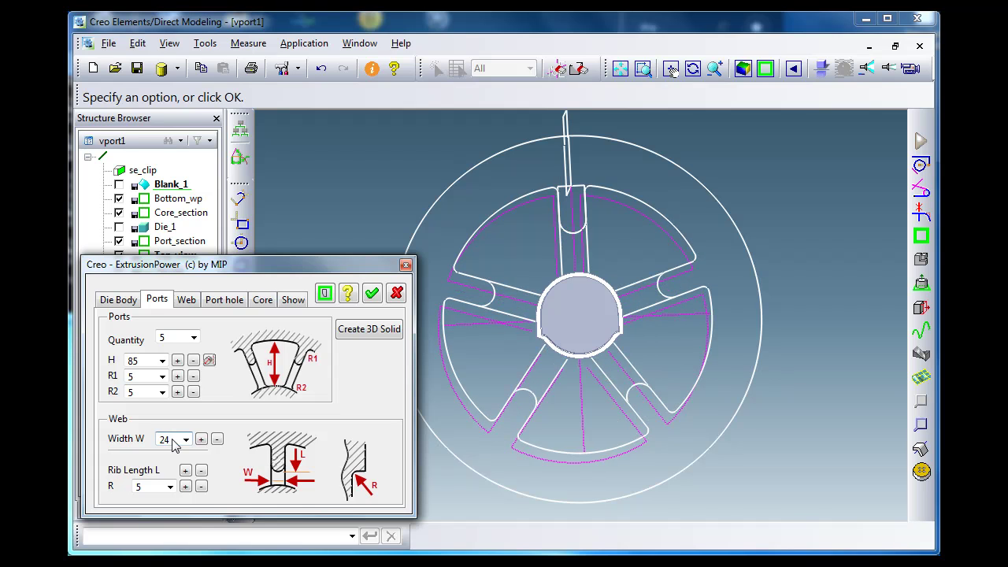
type("26")
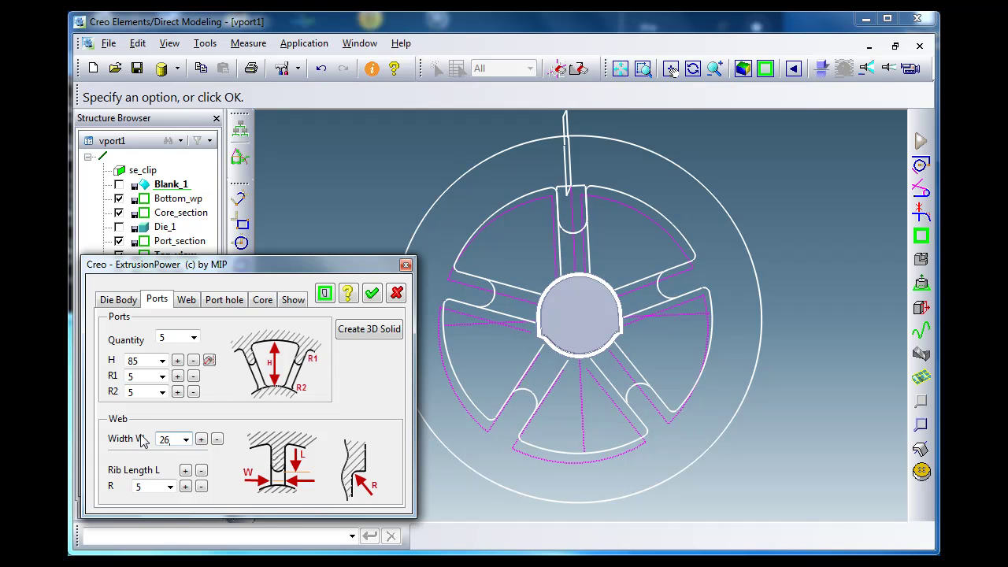
double_click(143, 377)
type("12")
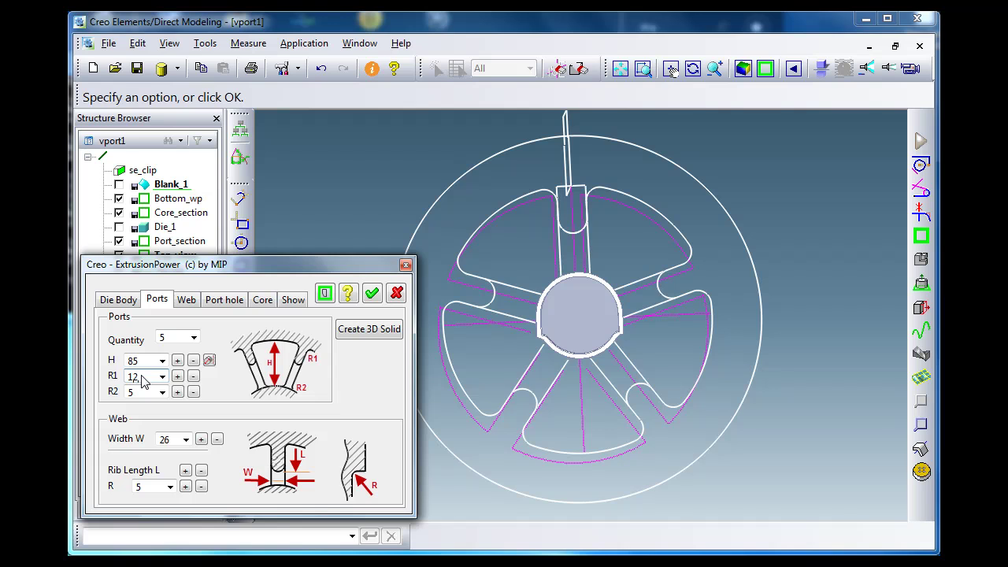
type("14")
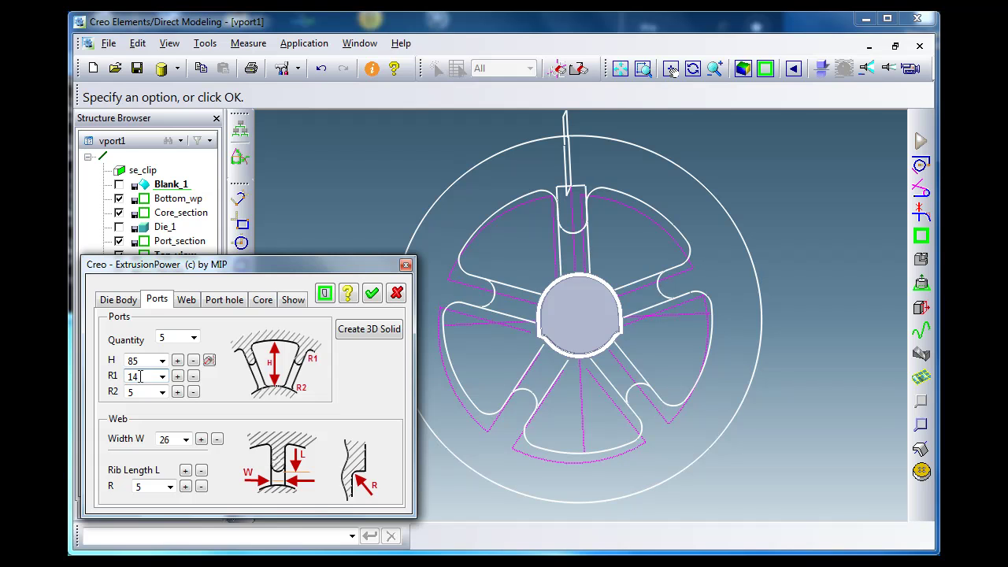
left_click(178, 377)
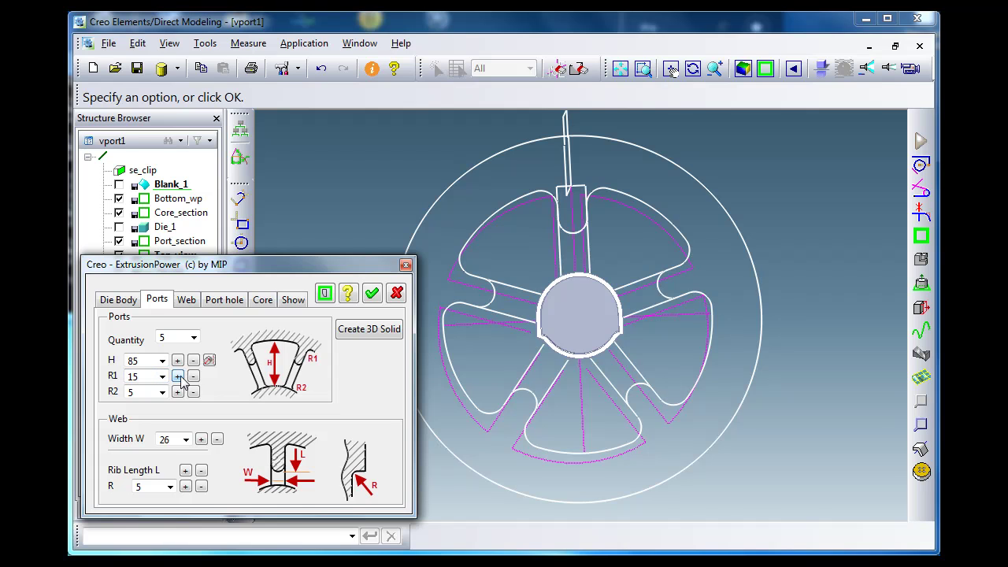
left_click(178, 376)
left_click(178, 377)
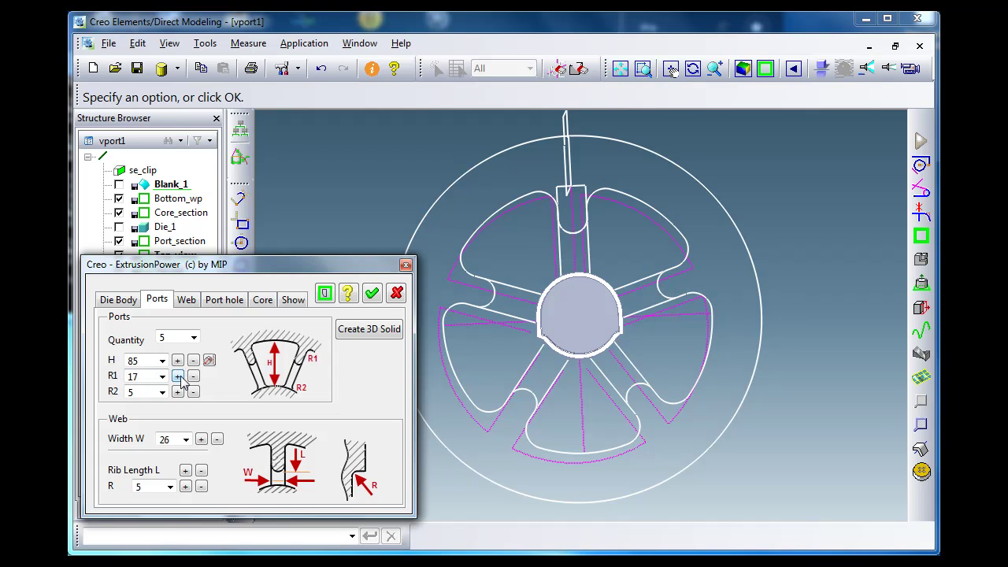
left_click(178, 377)
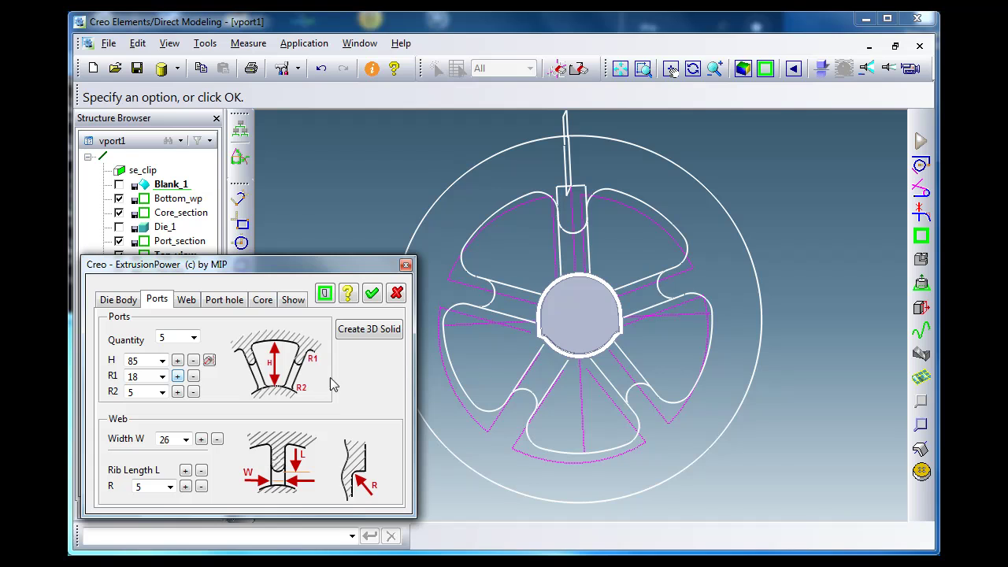
Lengthen the web ribs by four increments.
scroll(482, 359, "up", 2)
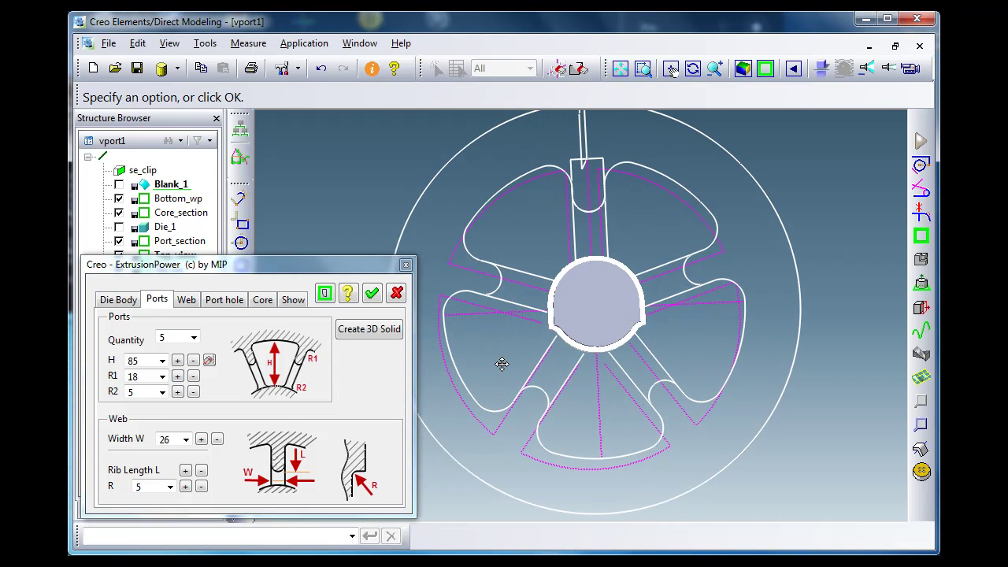
left_click(186, 471)
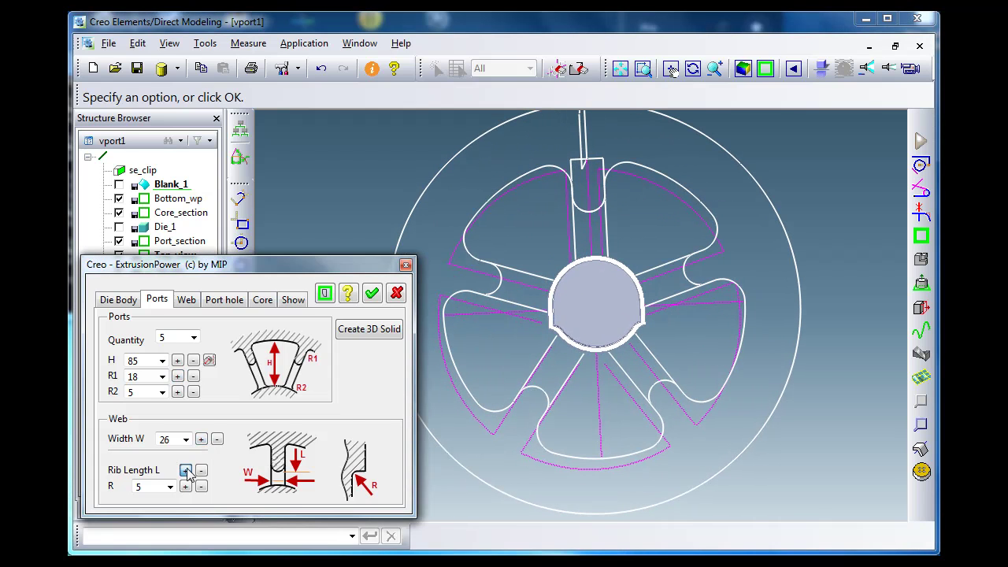
left_click(186, 471)
left_click(186, 470)
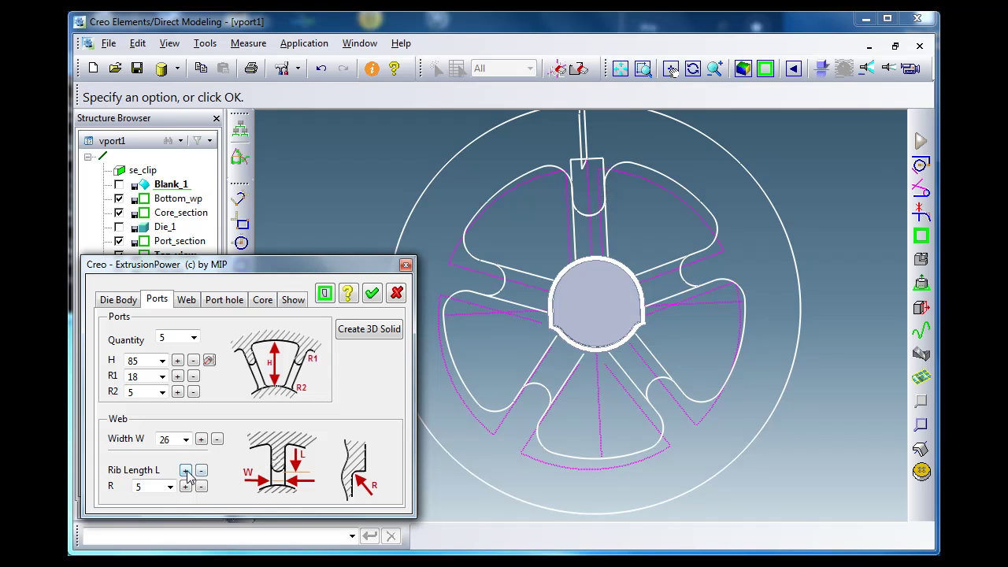
left_click(185, 471)
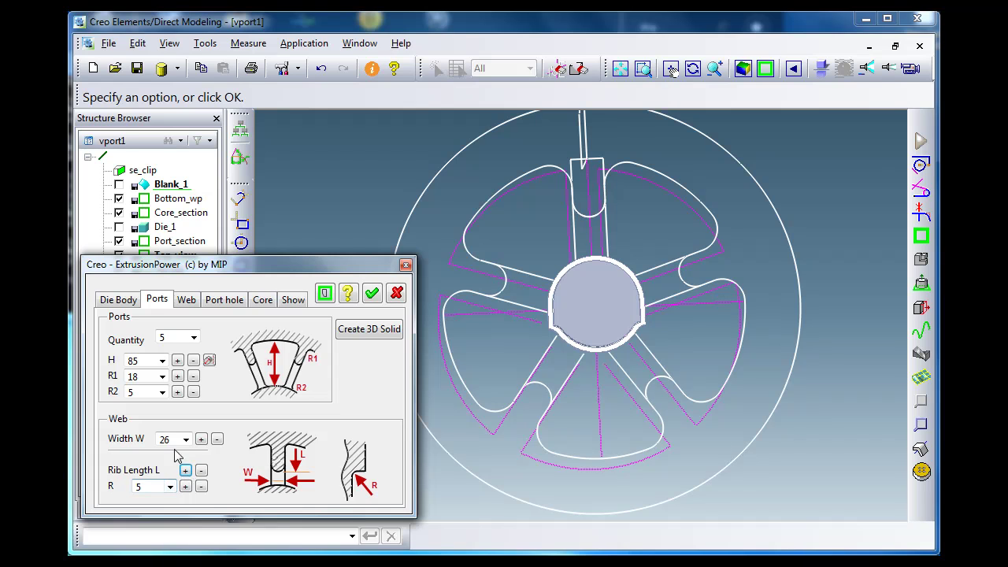
Replace port radius R2's value of 7 with 10.
double_click(141, 393)
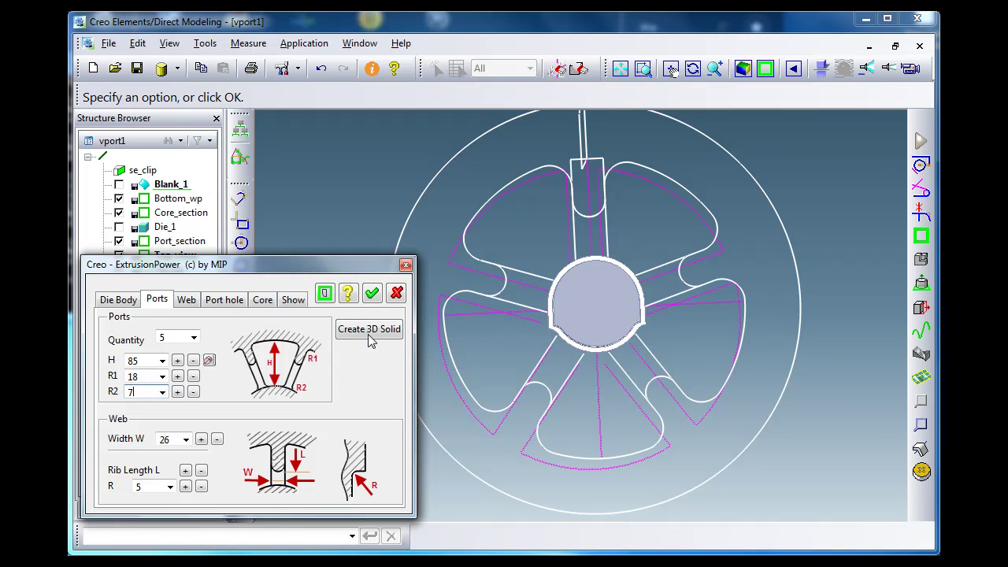
scroll(581, 262, "up", 5)
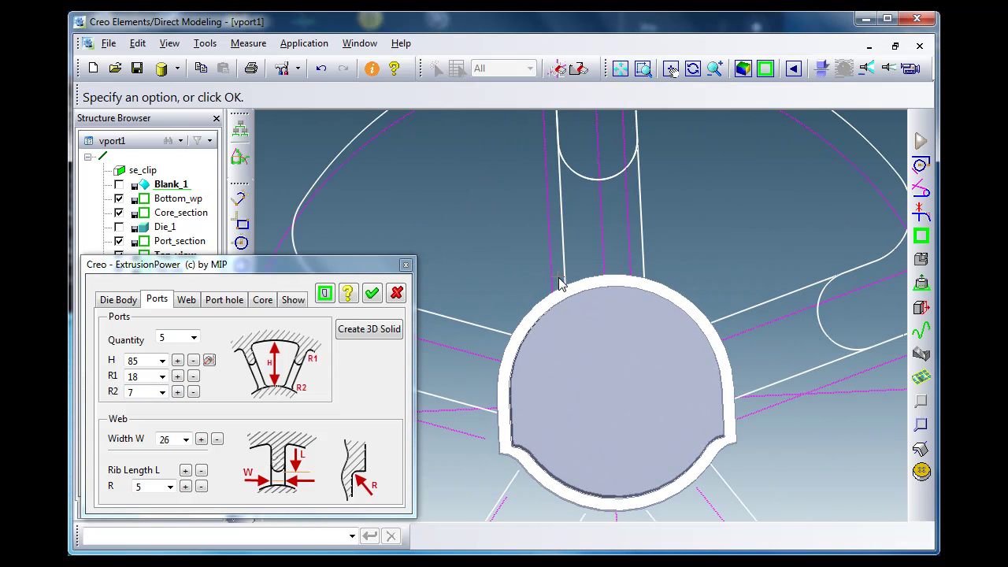
scroll(572, 326, "down", 5)
scroll(554, 337, "down", 1)
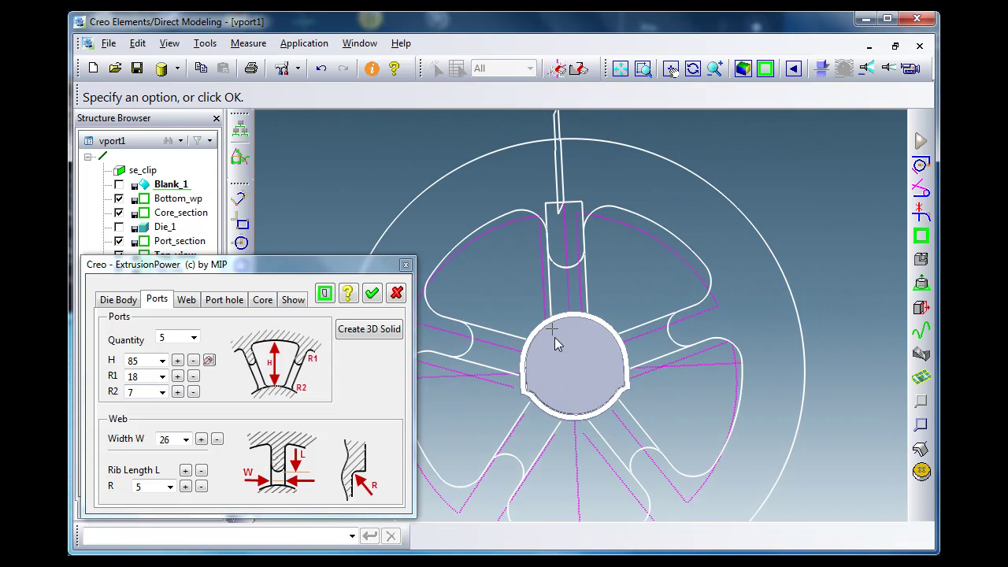
double_click(137, 390)
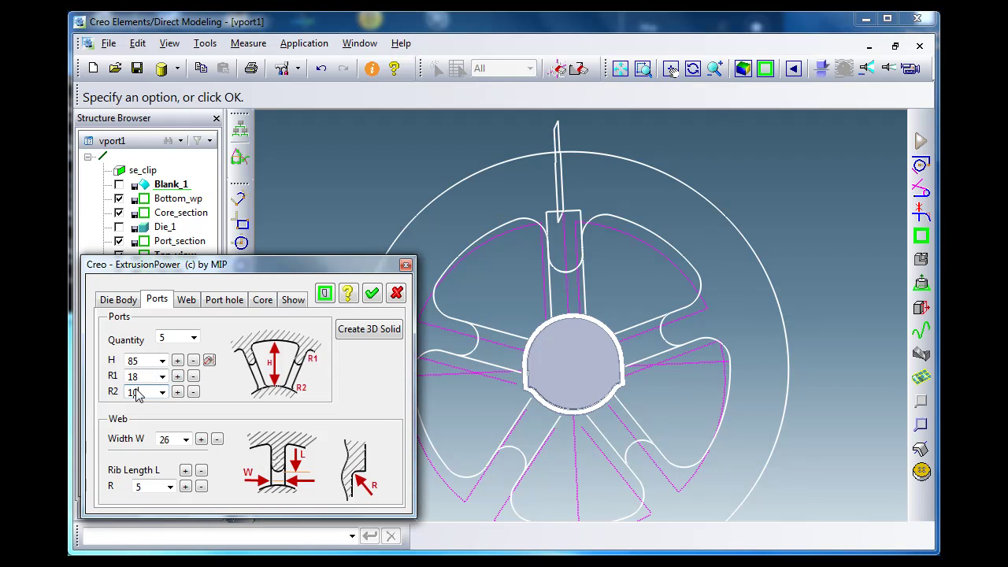
type("10")
Compare web profile Types 2 and 3, keep Type 1, and preview it in side view.
left_click(187, 300)
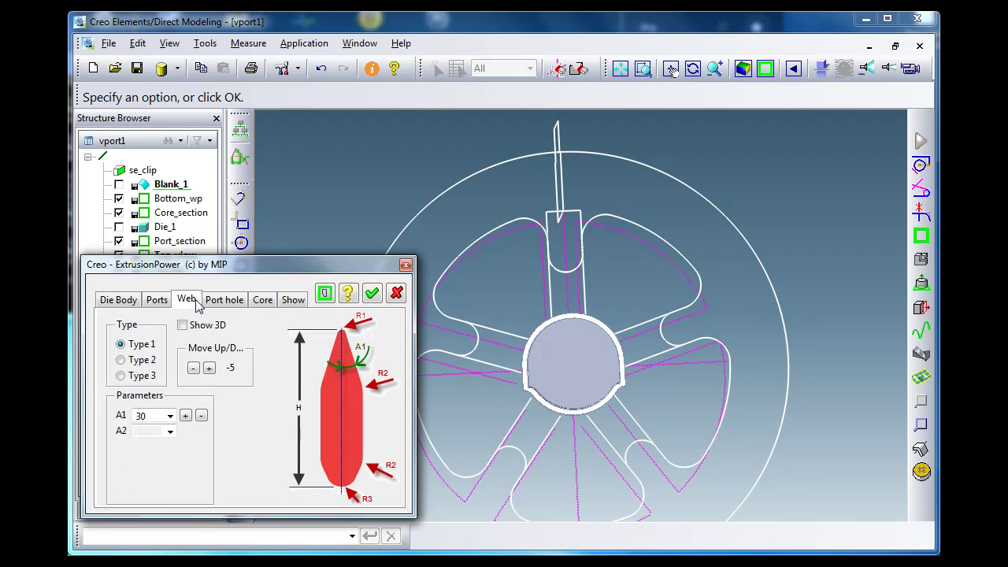
left_click(141, 360)
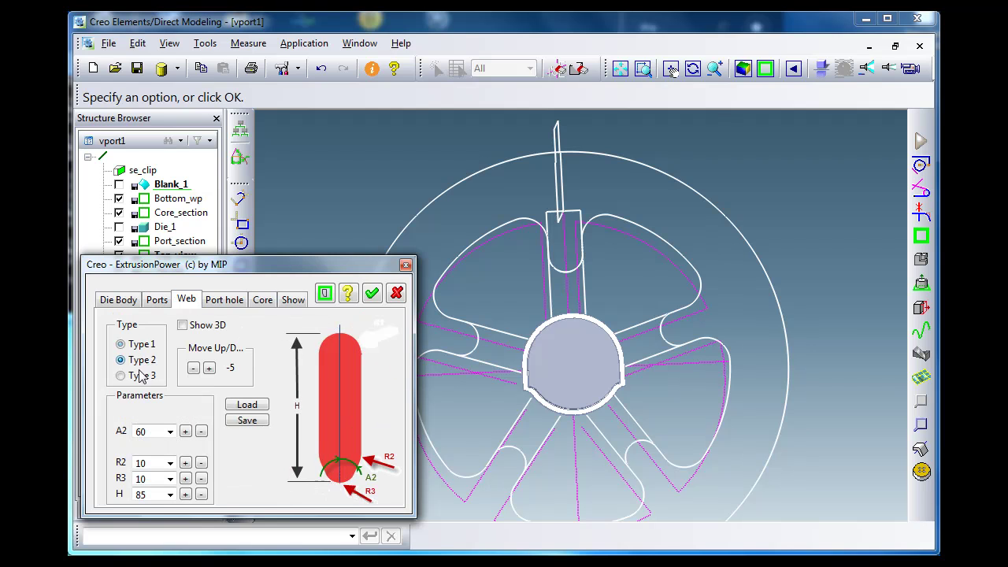
left_click(141, 376)
left_click(142, 361)
left_click(143, 346)
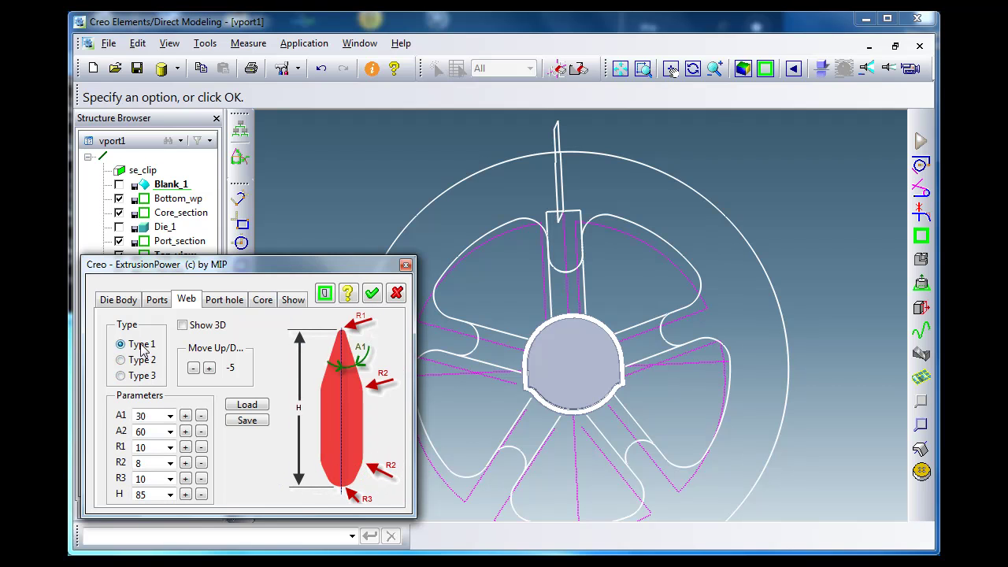
left_click(324, 294)
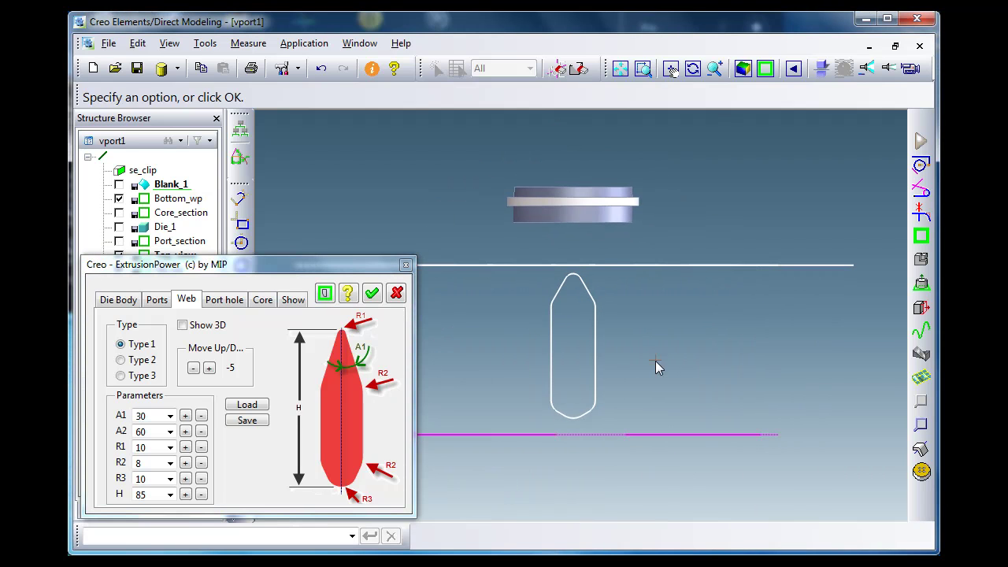
Set web A1 to 20, H to 84 and R2 to 20, shown as a 3D solid.
double_click(156, 416)
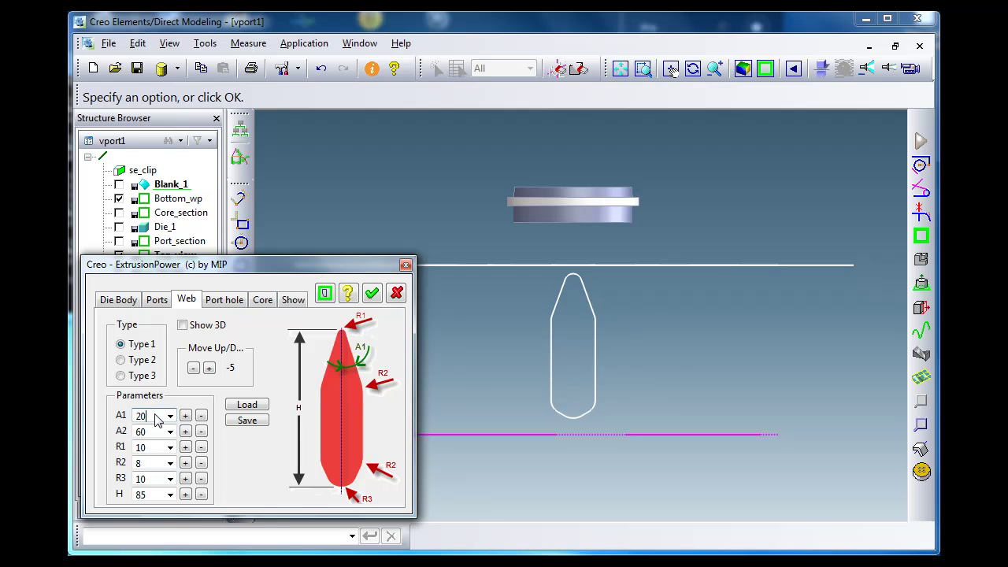
left_click(202, 494)
double_click(158, 464)
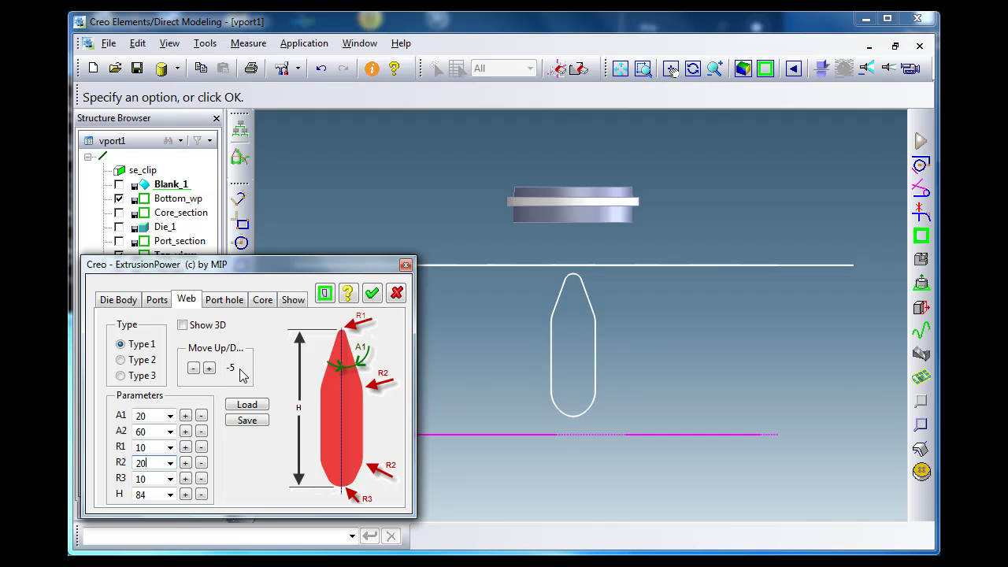
left_click(186, 326)
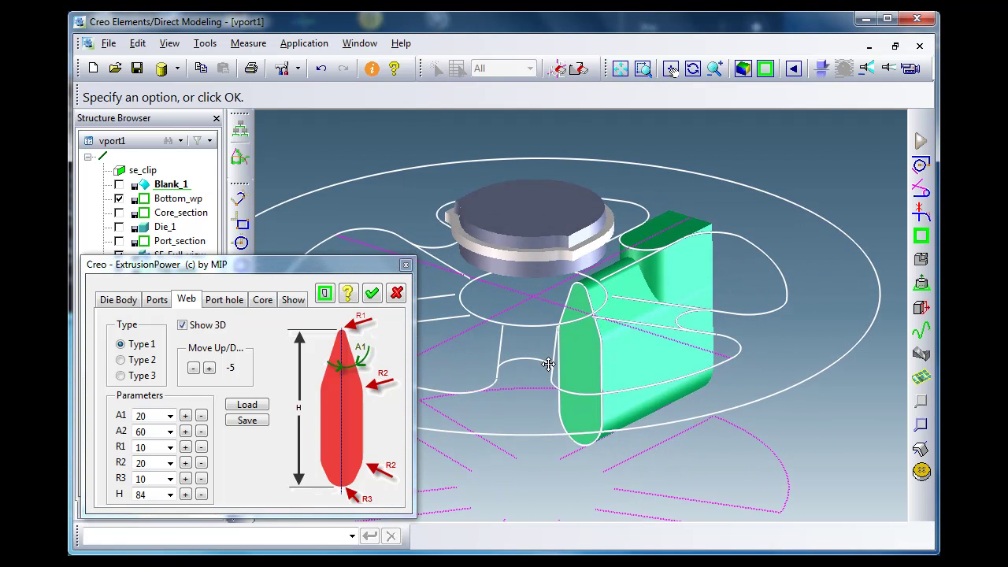
Lower the web's Move Up/Down offset to -9.
left_click(193, 368)
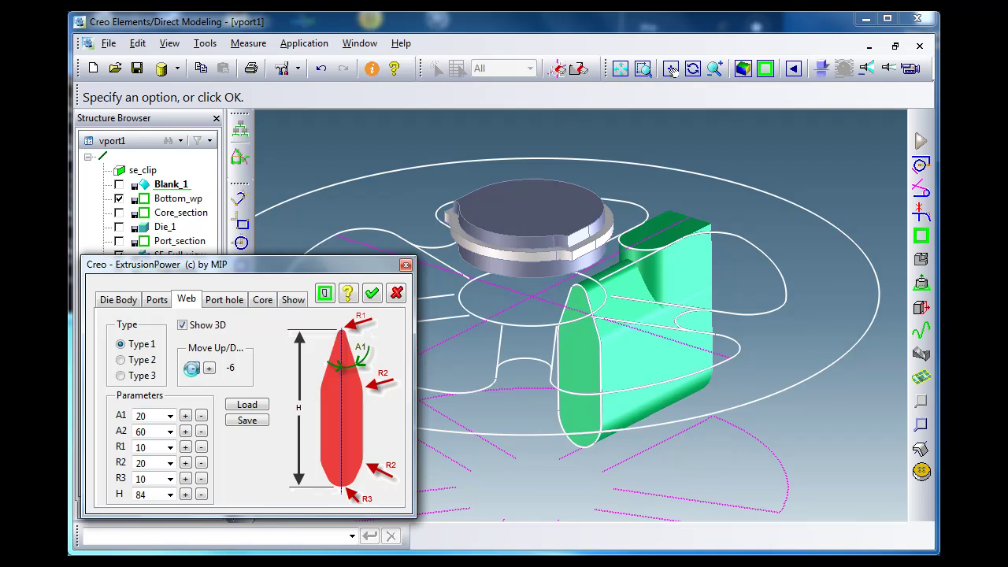
left_click(193, 368)
left_click(193, 368)
left_click(193, 368)
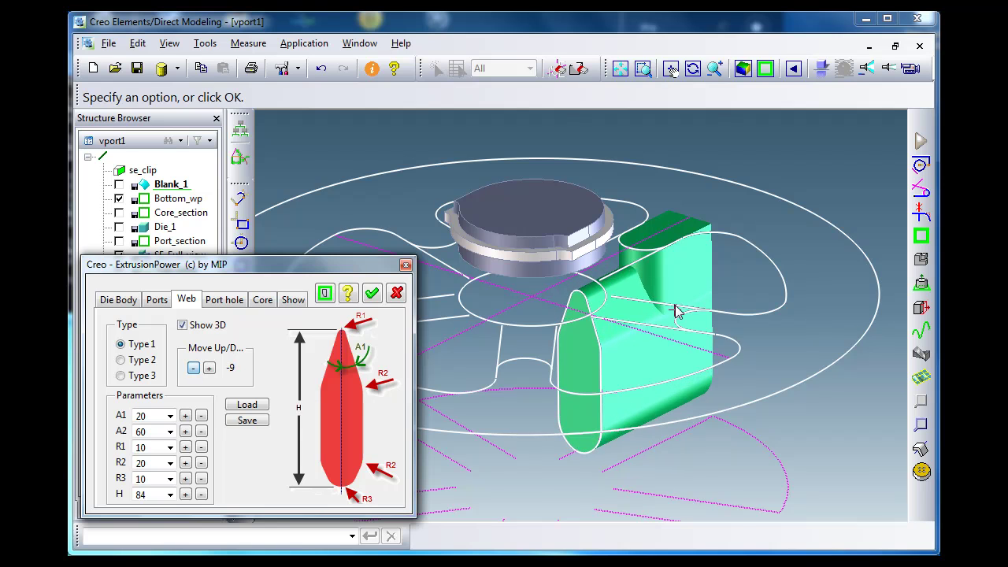
scroll(675, 311, "up", 3)
middle_click_drag(630, 306, 633, 292)
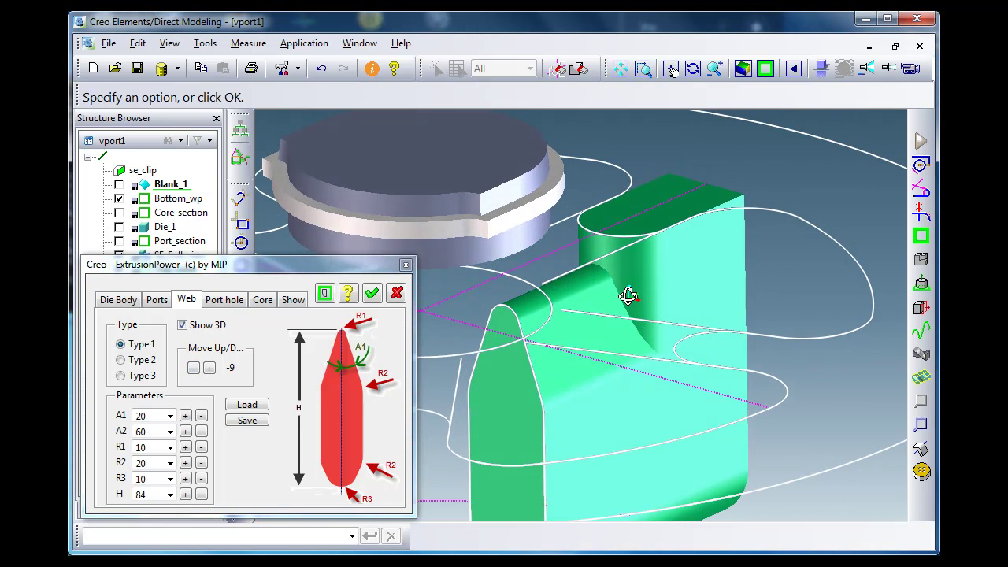
Increase the port rib radius R to 8 on the Ports tab.
left_click(166, 301)
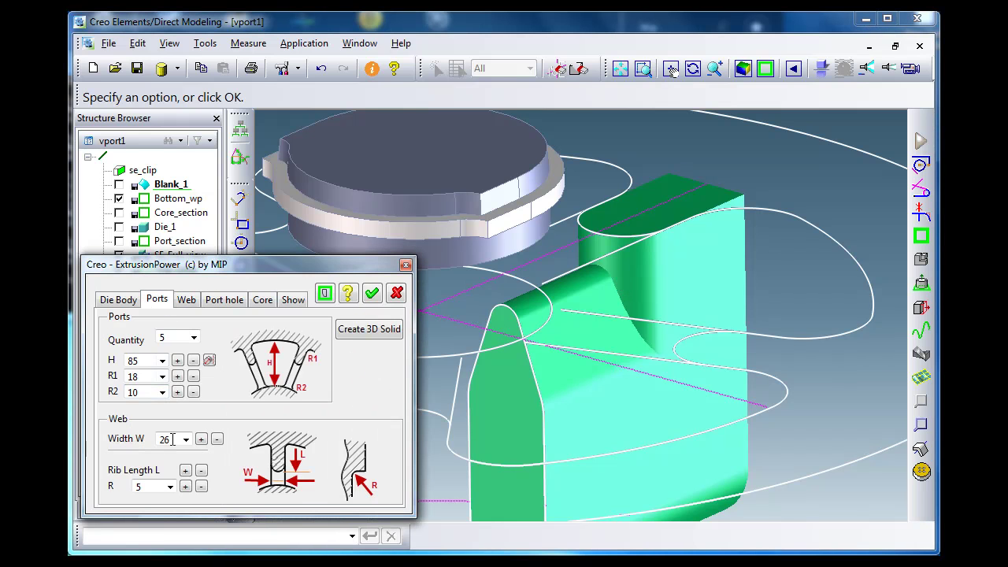
left_click(185, 487)
left_click(187, 300)
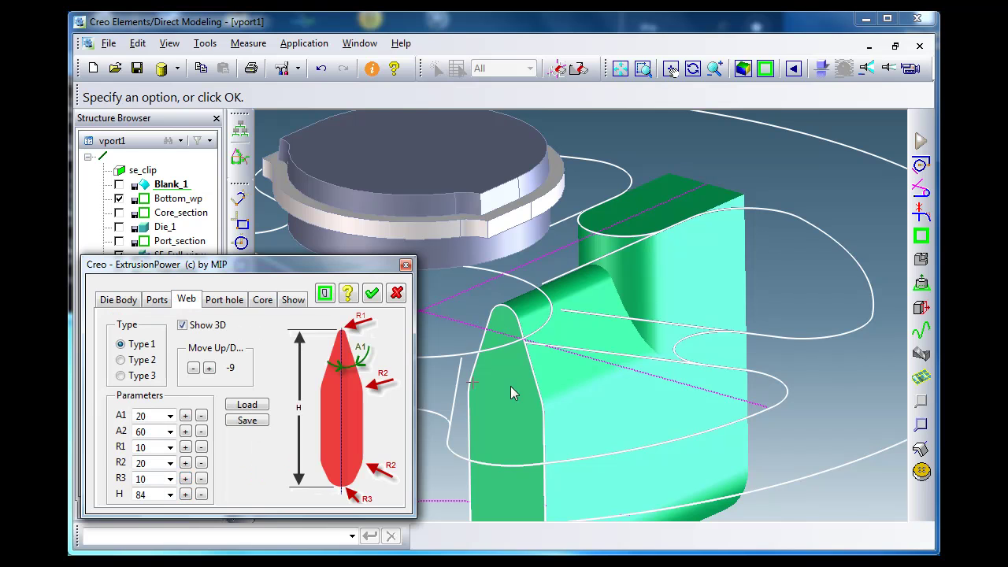
middle_click_drag(512, 392, 544, 406)
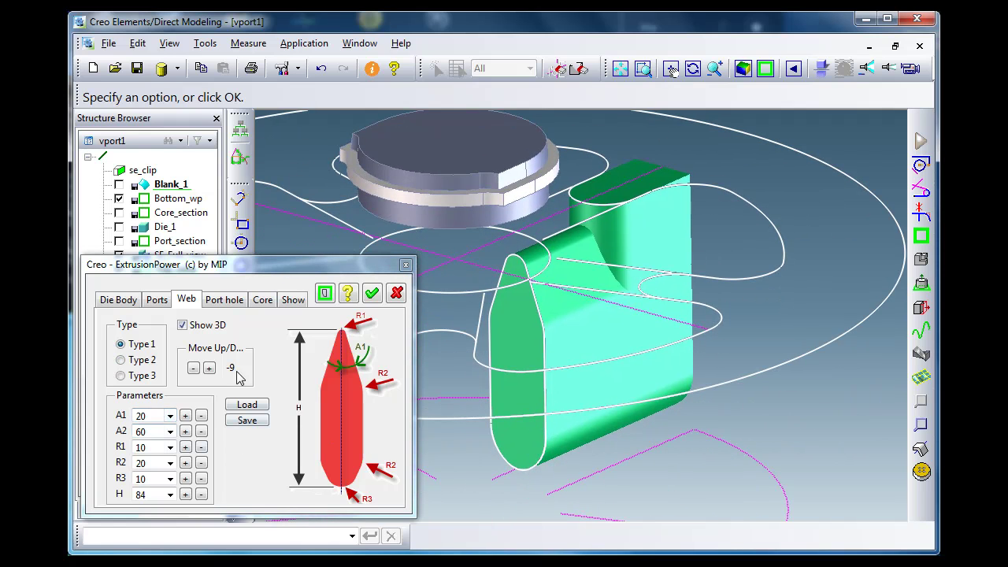
left_click(234, 305)
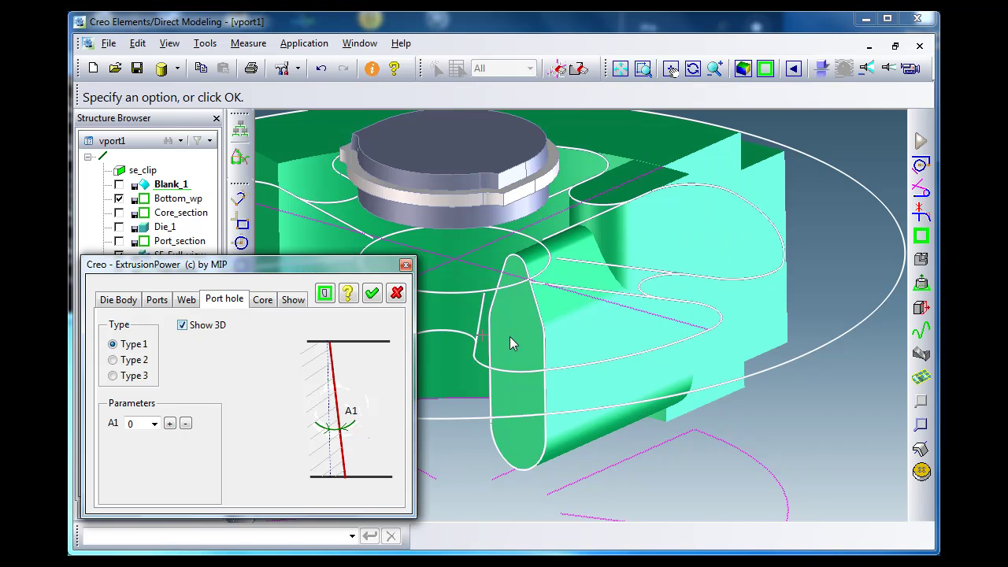
Change the port hole profile to Type 3 and turn off its 3D preview.
middle_click_drag(510, 336, 623, 293)
left_click(118, 361)
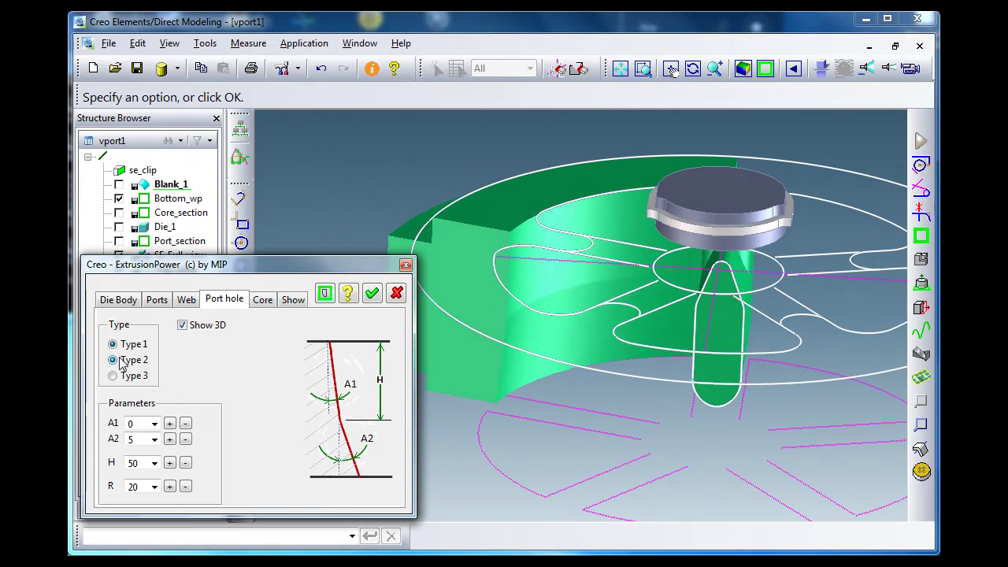
left_click(114, 375)
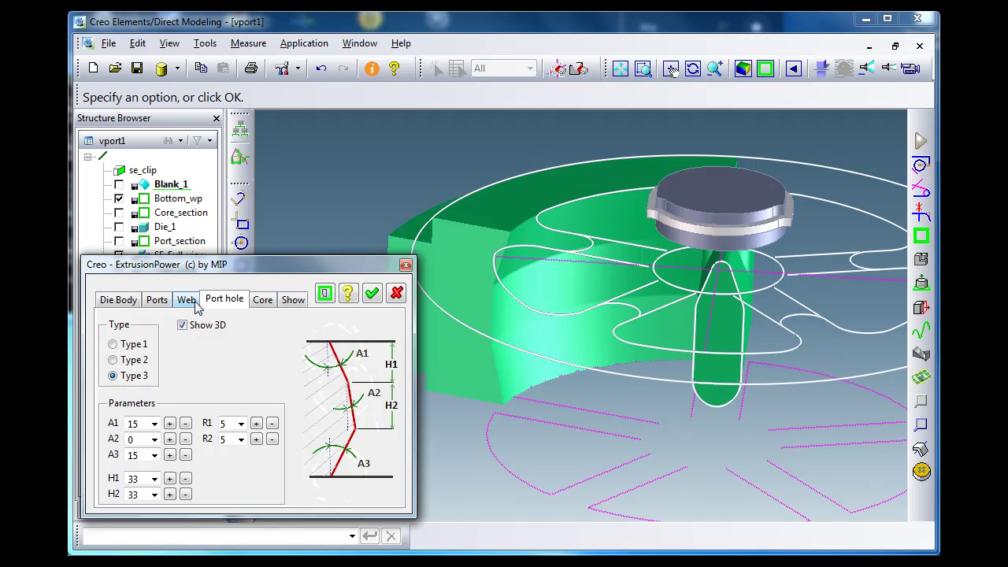
left_click(182, 326)
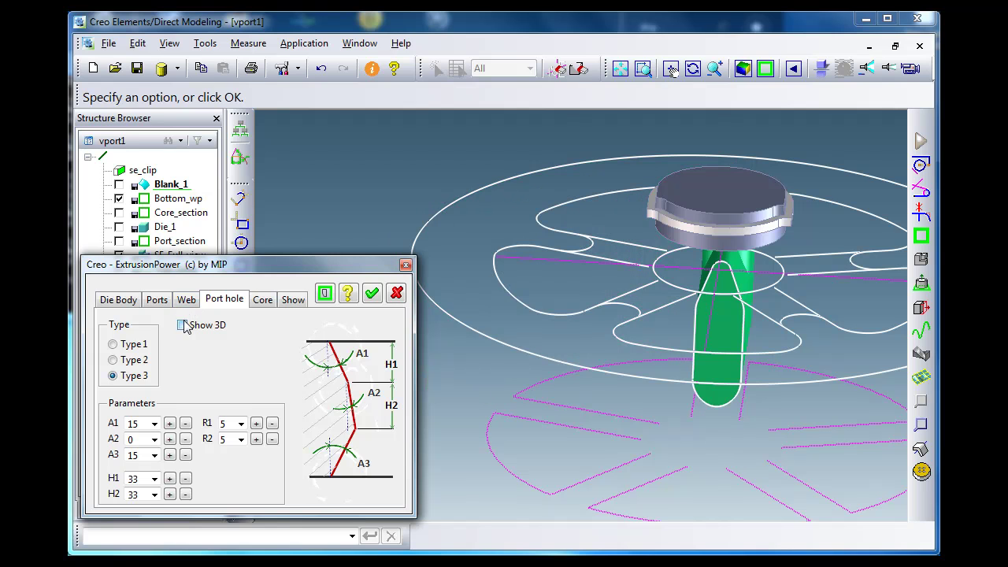
Turn off the web's 3D preview and switch the port hole back to Type 2.
left_click(324, 293)
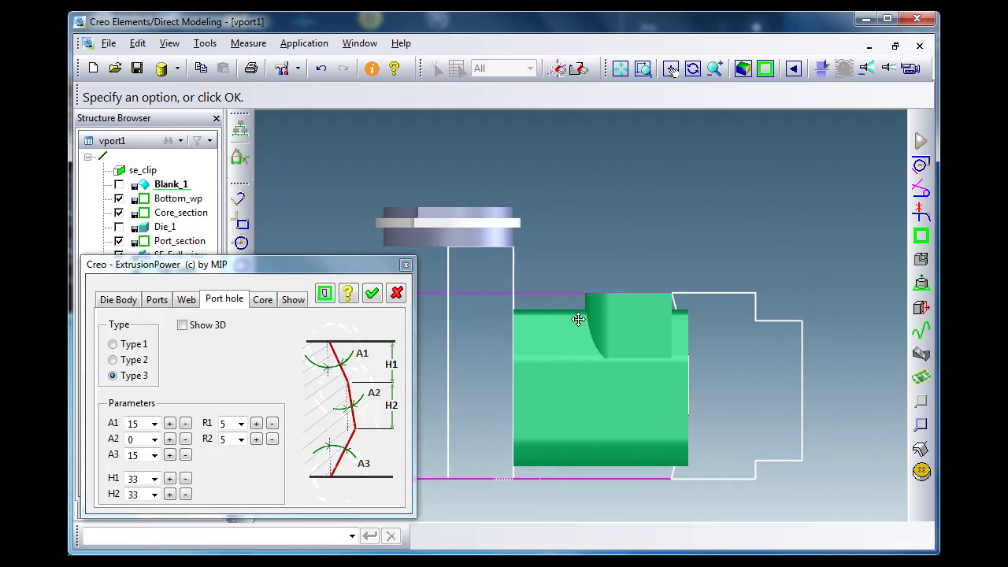
left_click(186, 300)
left_click(182, 324)
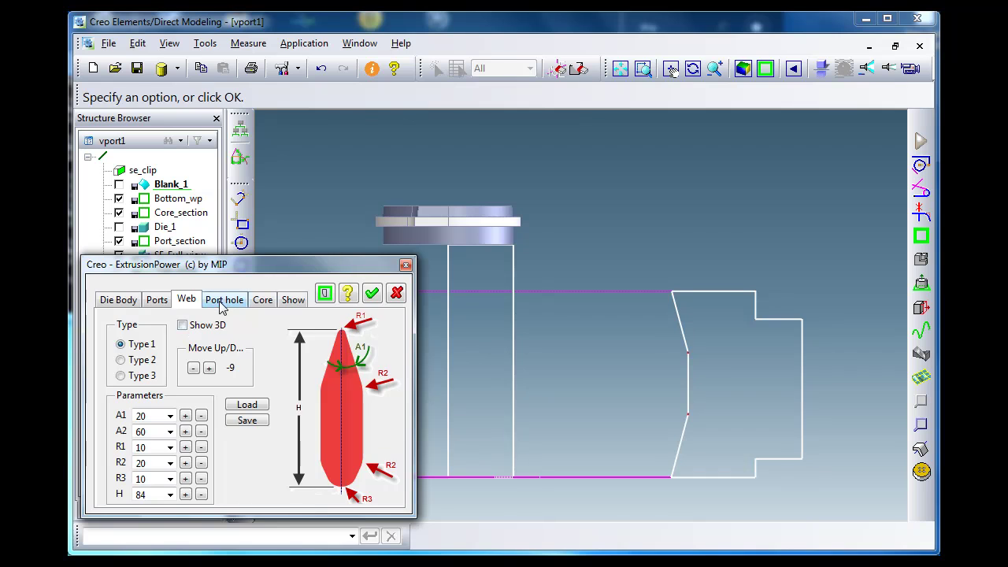
left_click(224, 299)
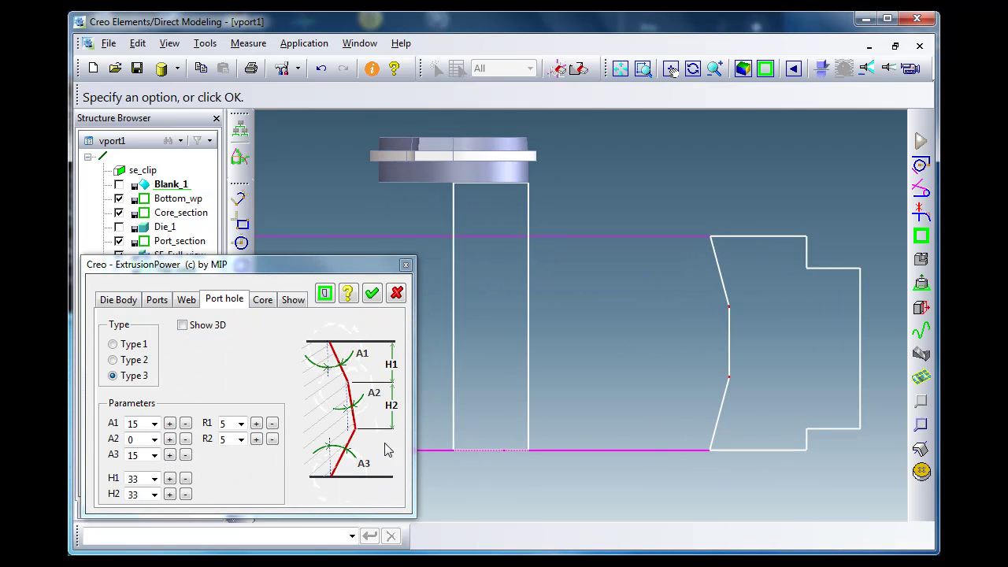
left_click(132, 362)
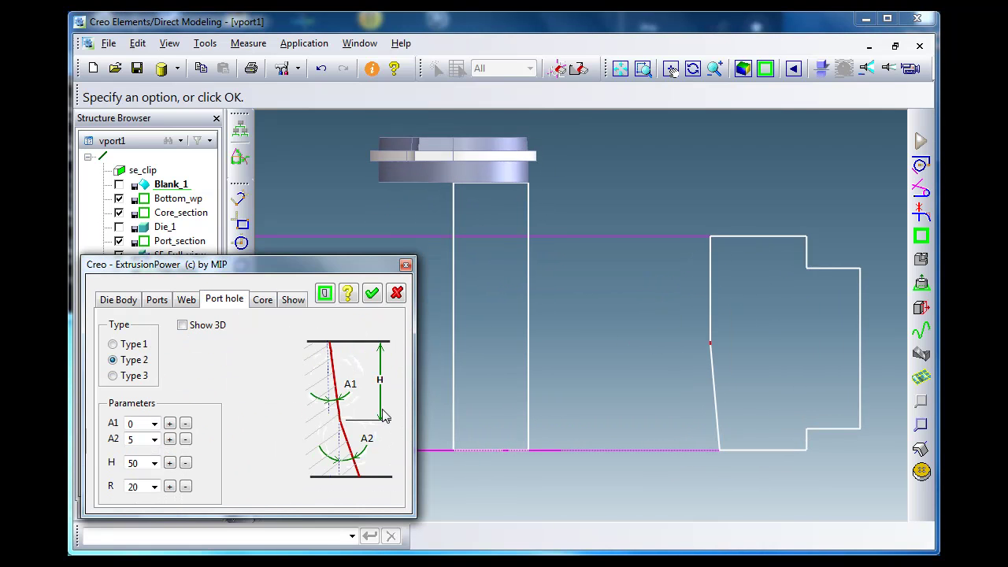
Step port hole angle A2 down to -8 and commit R at 100, dismissing the limit warning.
left_click(170, 440)
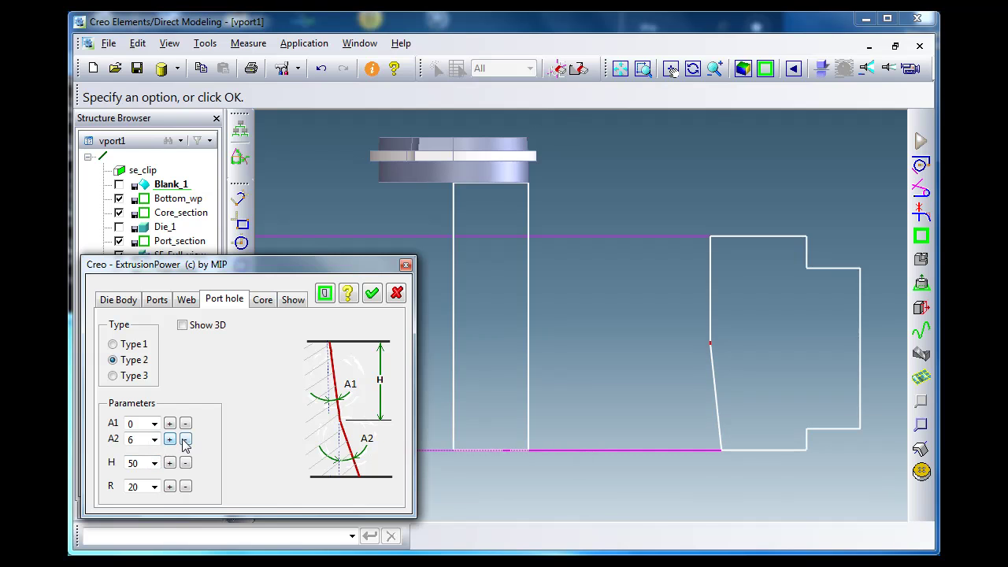
left_click(185, 440)
left_click(186, 440)
left_click(185, 440)
left_click(185, 440)
left_click(185, 440)
left_click(185, 439)
left_click(186, 439)
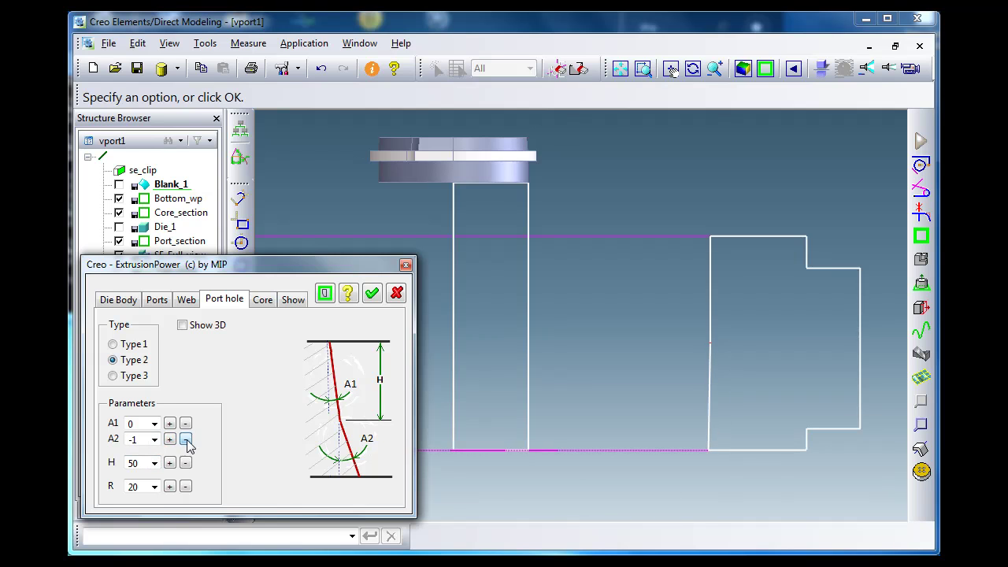
left_click(186, 440)
left_click(186, 440)
left_click(186, 440)
left_click(185, 440)
left_click(186, 440)
left_click(186, 439)
left_click(186, 439)
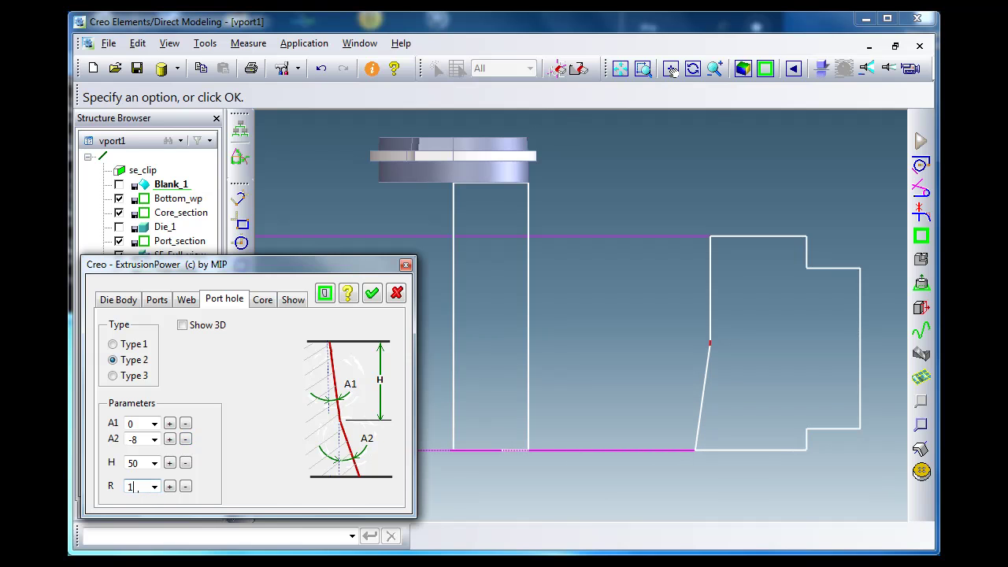
key("Return")
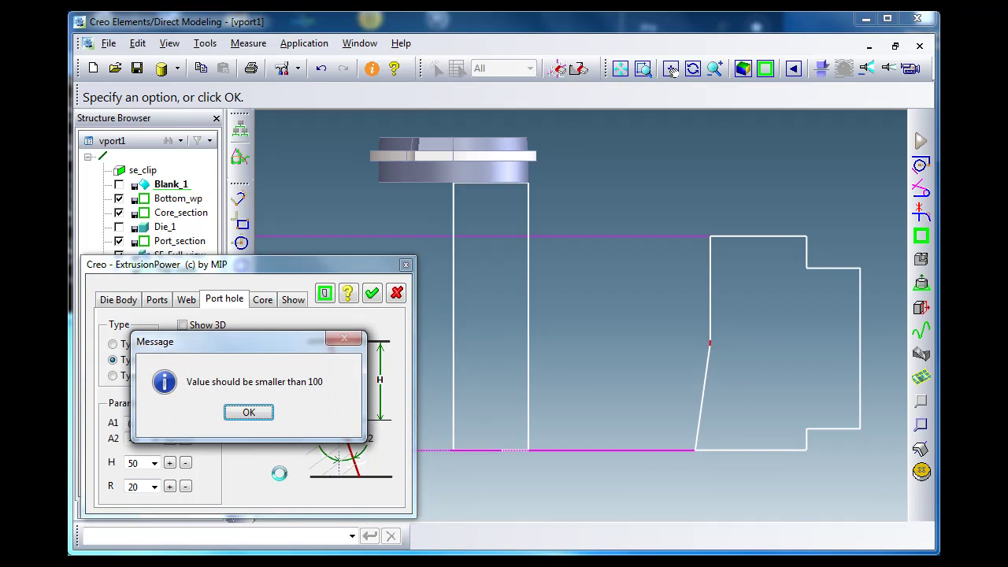
left_click(249, 412)
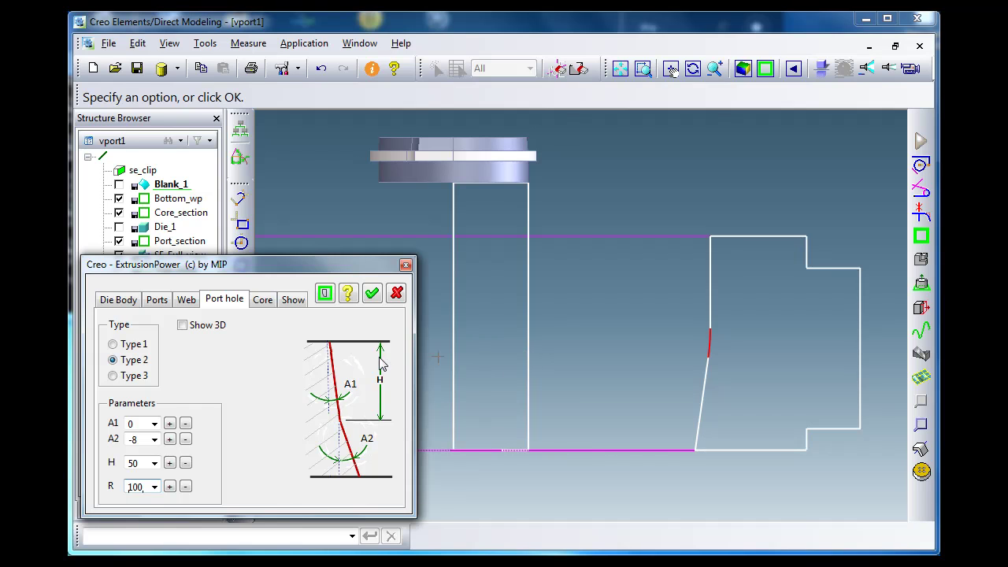
Readjust port hole angle A2 to end at -10.
left_click(170, 441)
left_click(170, 442)
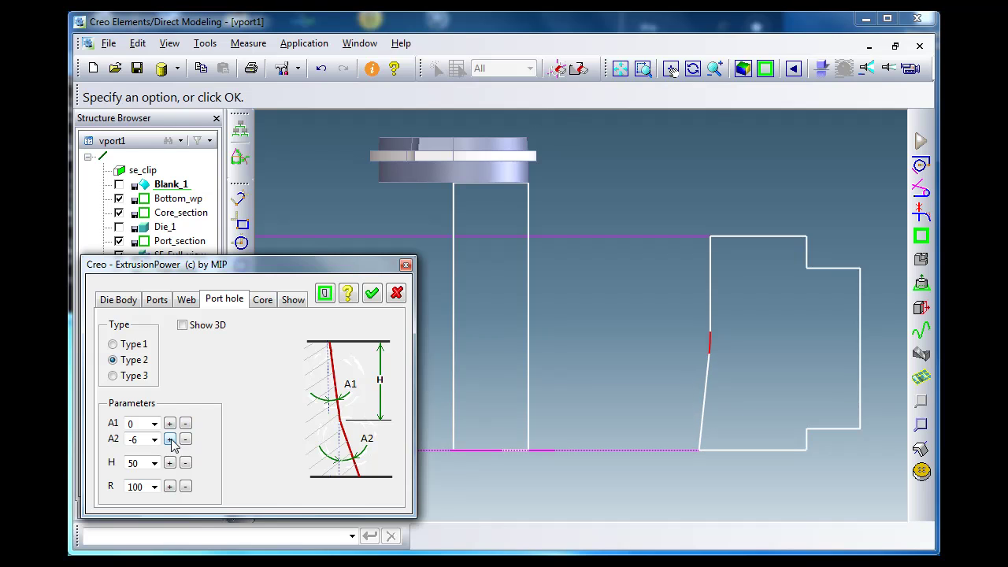
left_click(170, 441)
left_click(186, 439)
left_click(186, 439)
left_click(186, 440)
left_click(186, 440)
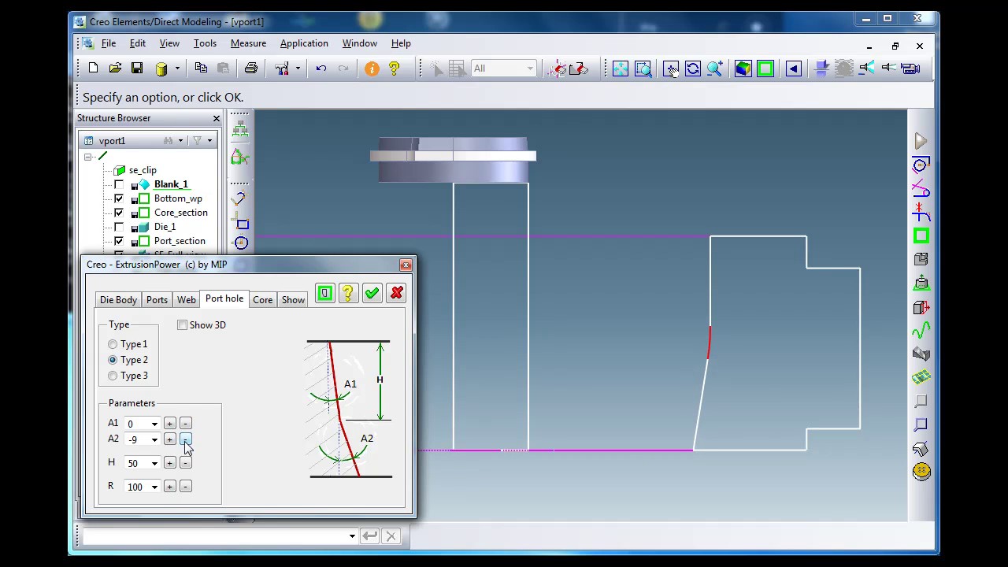
left_click(186, 440)
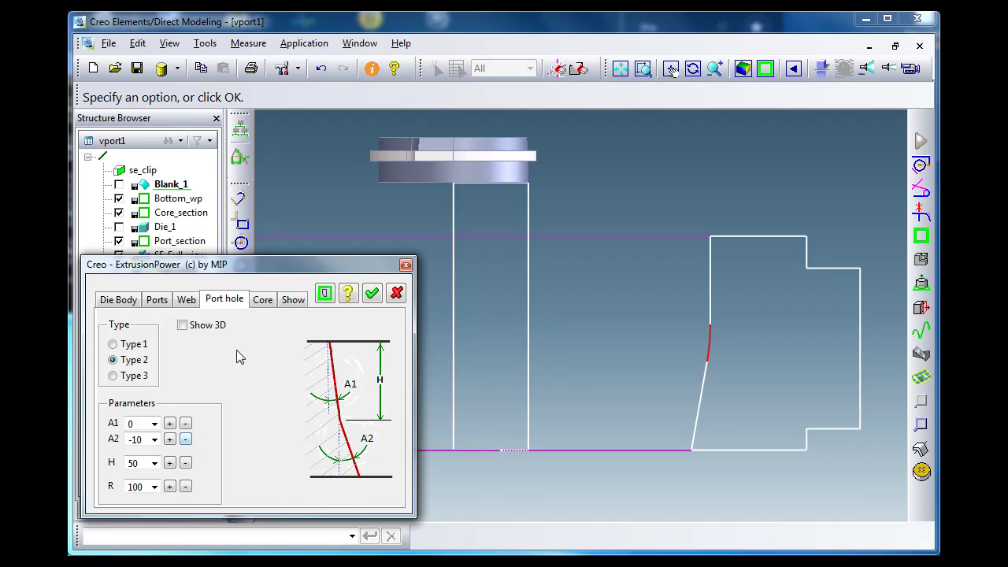
left_click(263, 300)
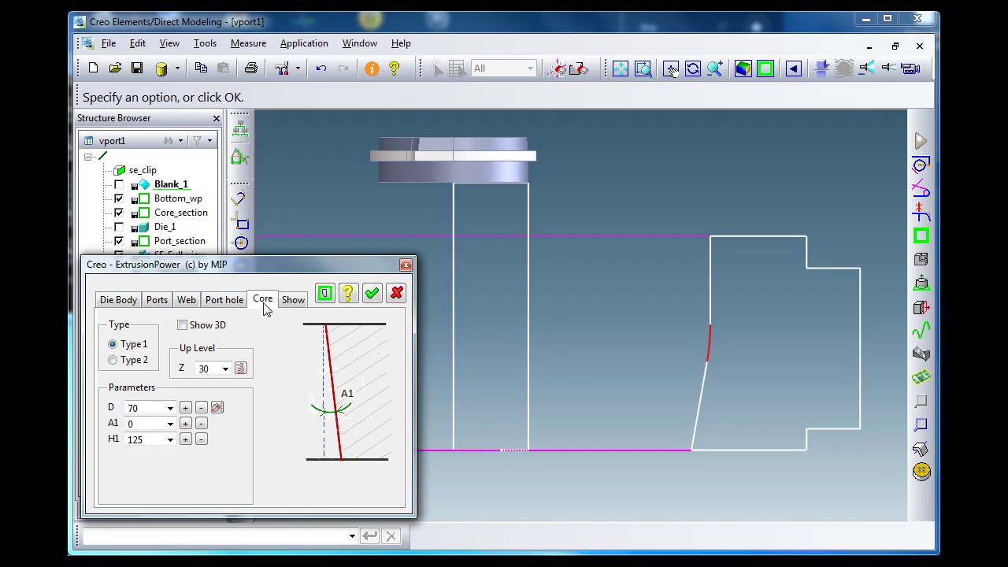
Switch the core to the two-angle Type 2 profile and set H1 to 70.
left_click(182, 326)
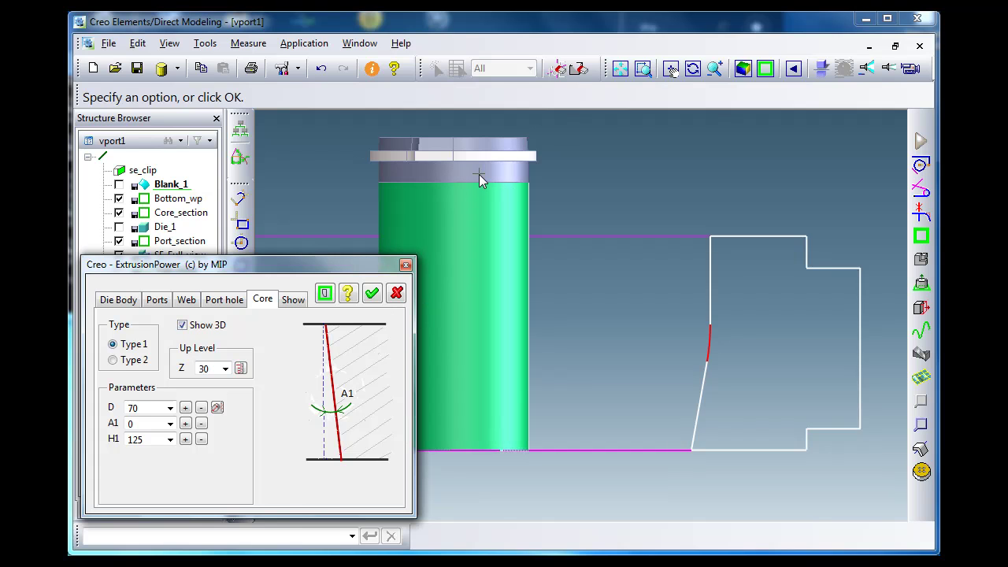
left_click(113, 361)
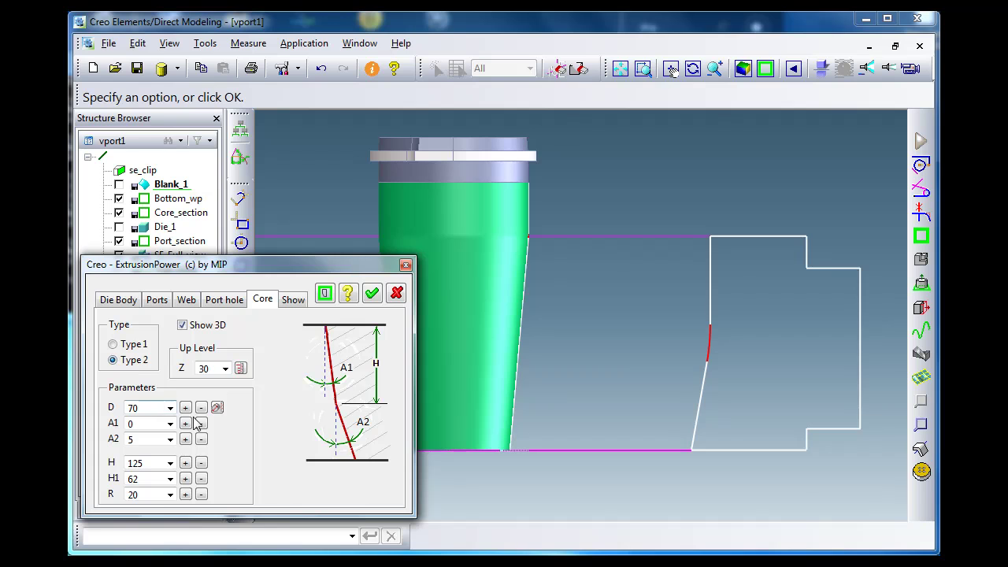
left_click(183, 325)
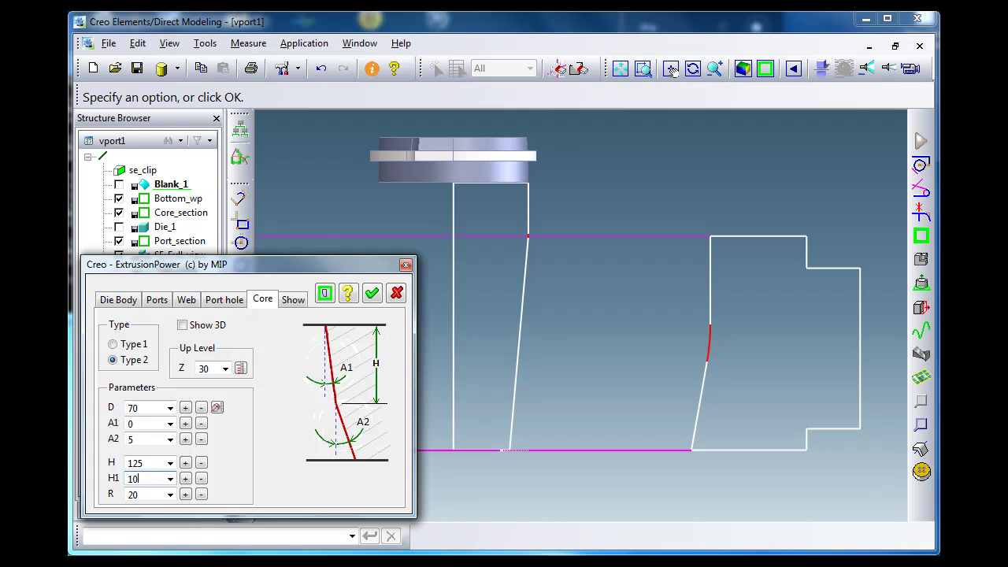
type("0")
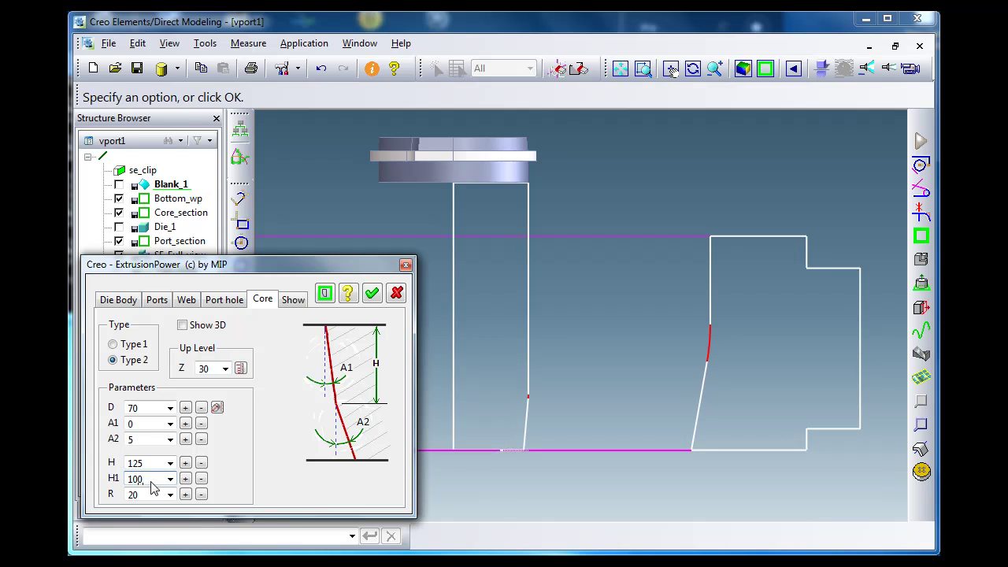
left_click_drag(151, 481, 107, 478)
type("70")
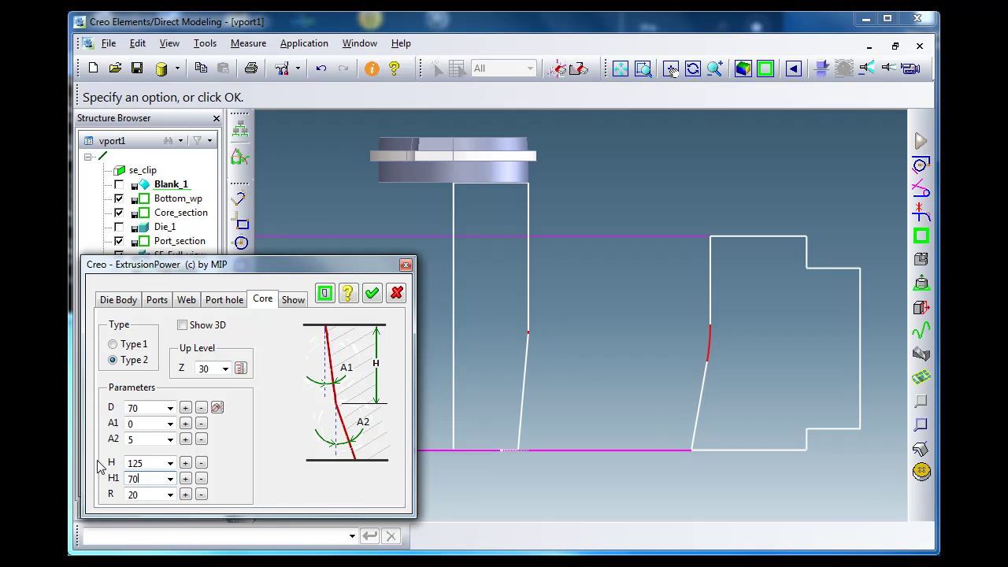
Set core R to 100 and raise angle A2 to 9.
double_click(141, 494)
type("100")
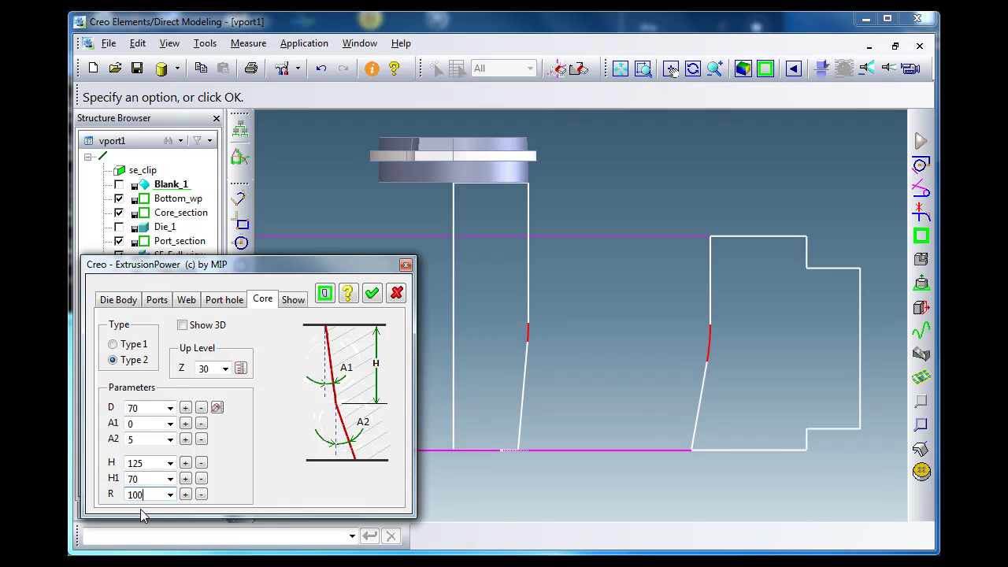
left_click(186, 440)
left_click(186, 439)
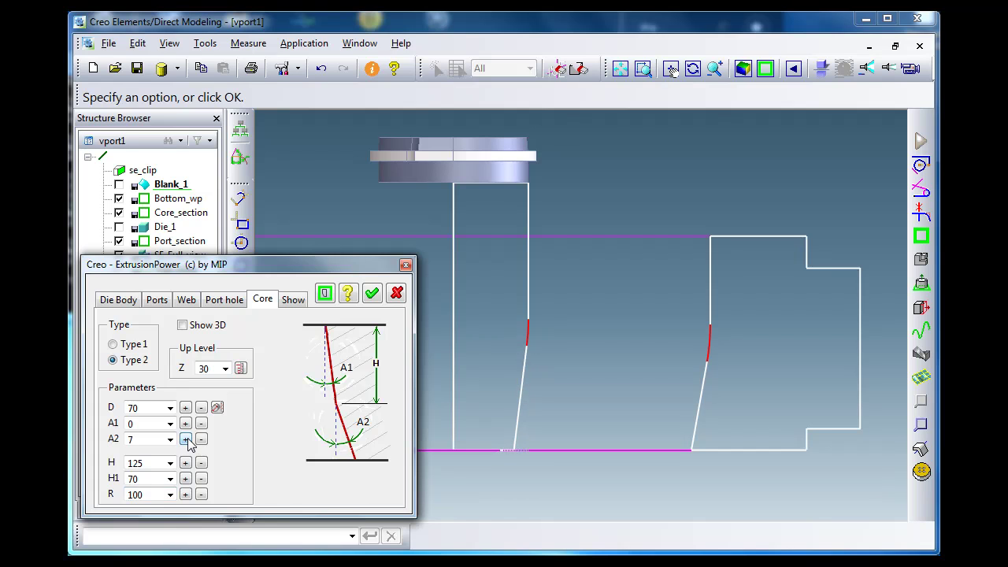
left_click(185, 440)
left_click(186, 439)
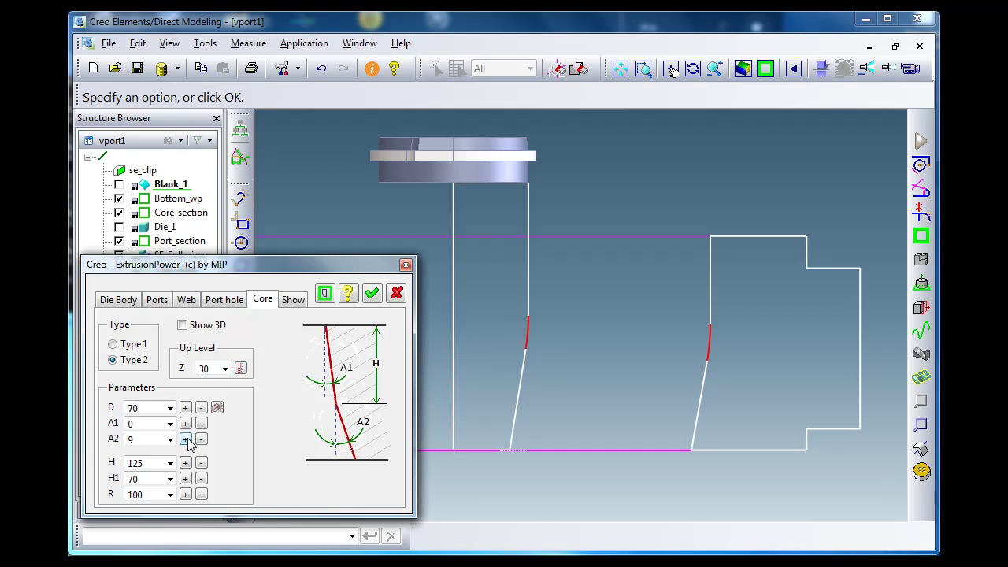
Show the core, web and port hole each as 3D solids.
left_click(183, 325)
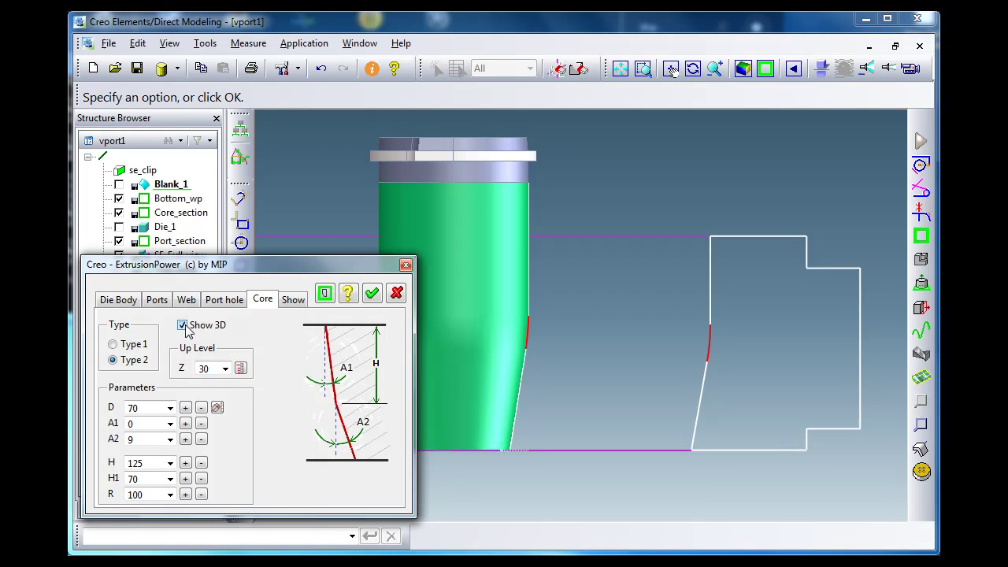
left_click(189, 301)
left_click(184, 325)
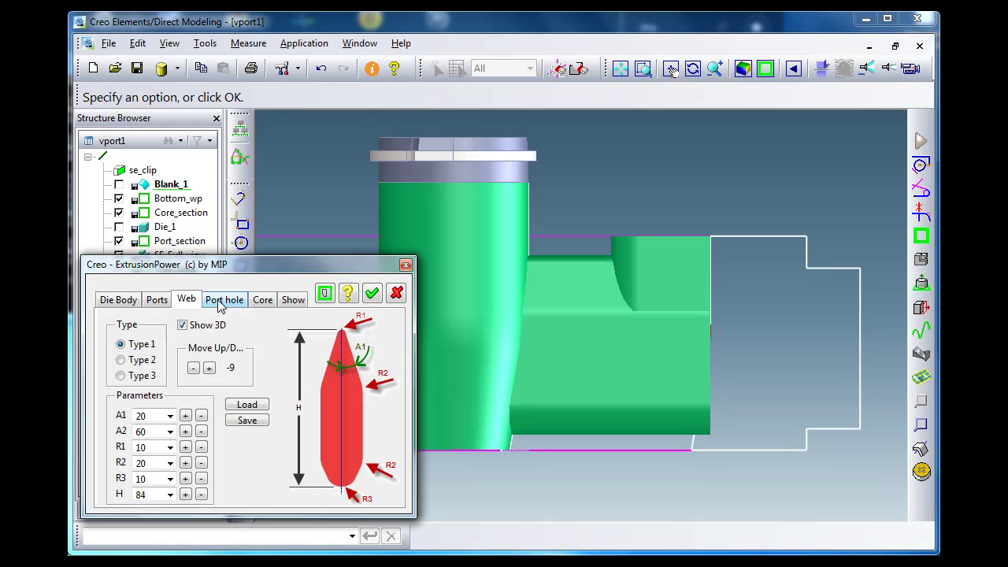
left_click(225, 299)
left_click(183, 325)
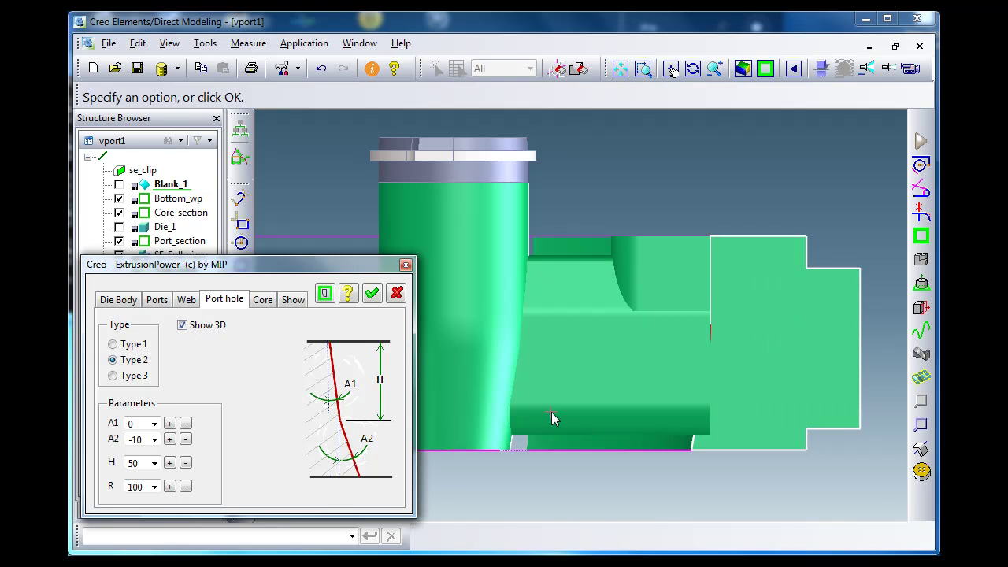
middle_click_drag(551, 417, 613, 383)
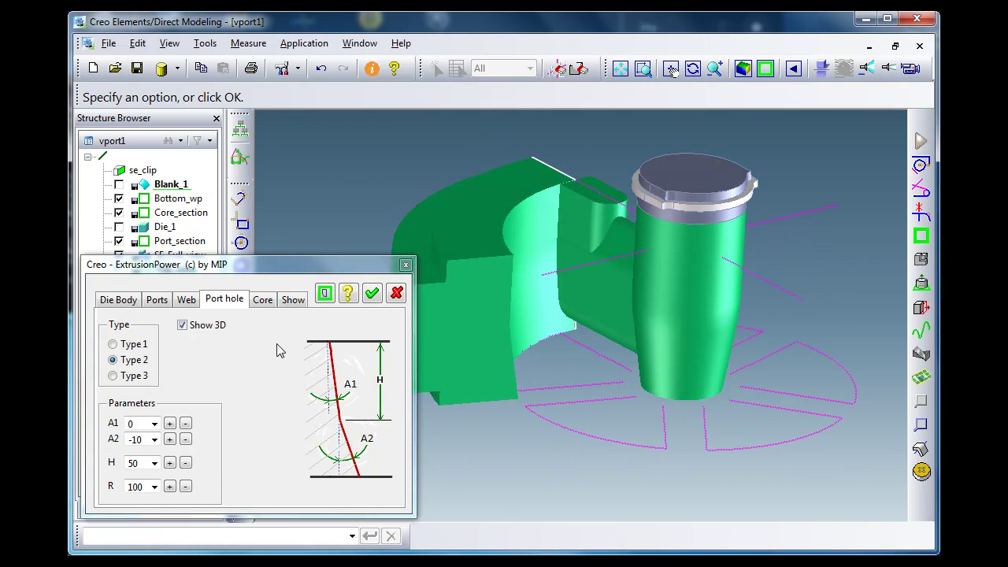
Turn on the full 360-degree 3D die preview and orbit around it.
left_click(290, 304)
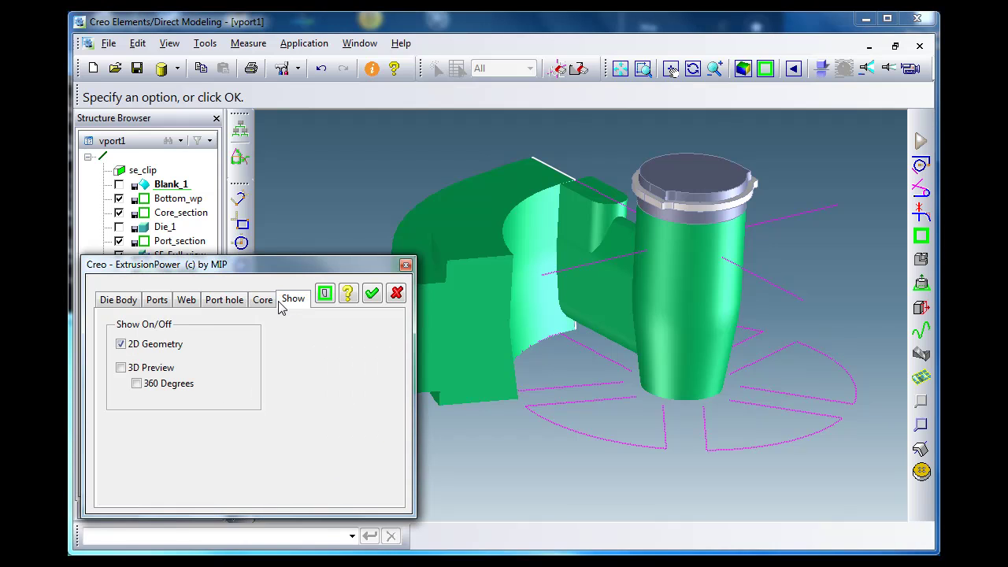
left_click(121, 367)
left_click(137, 384)
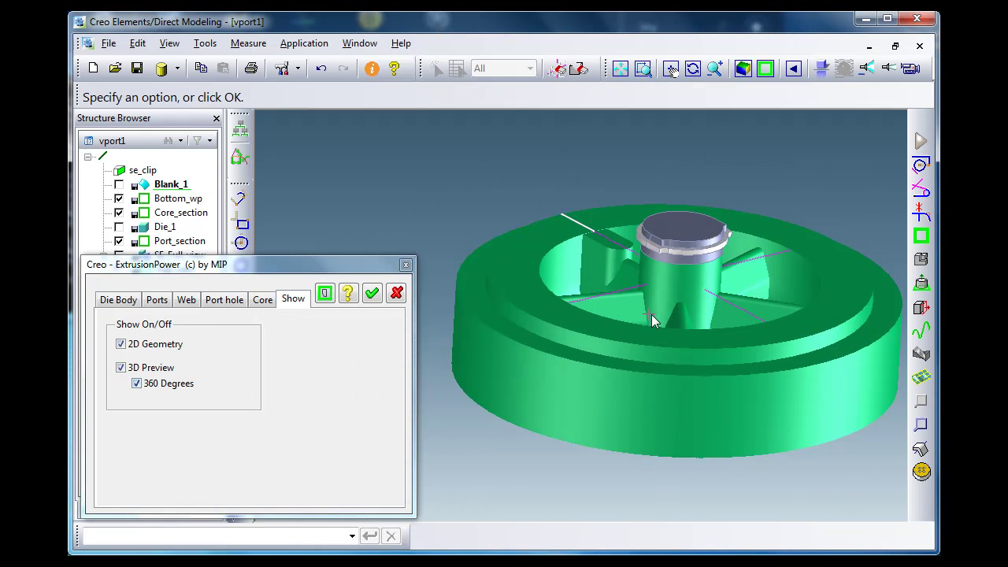
middle_click_drag(664, 309, 603, 306)
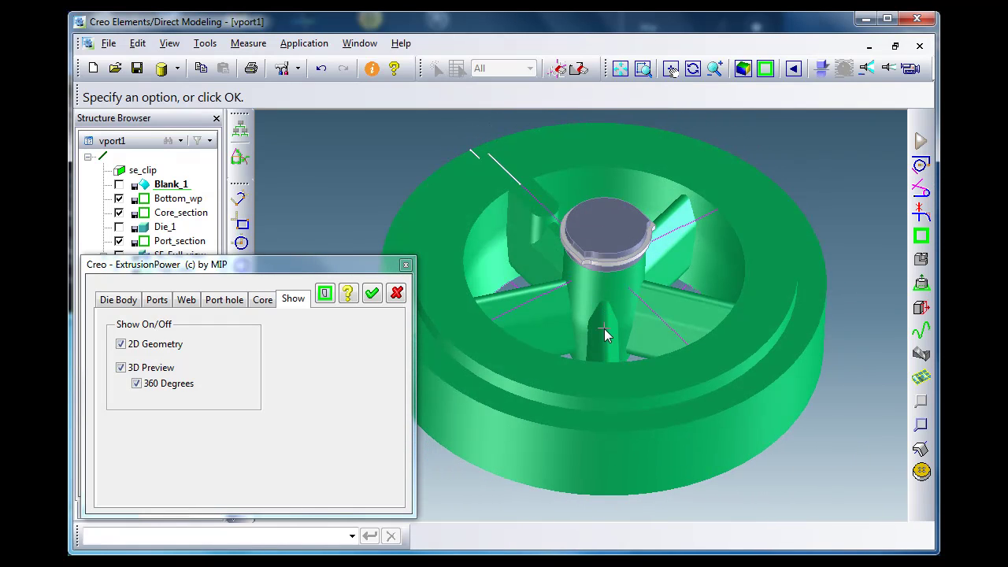
middle_click_drag(598, 409, 628, 203)
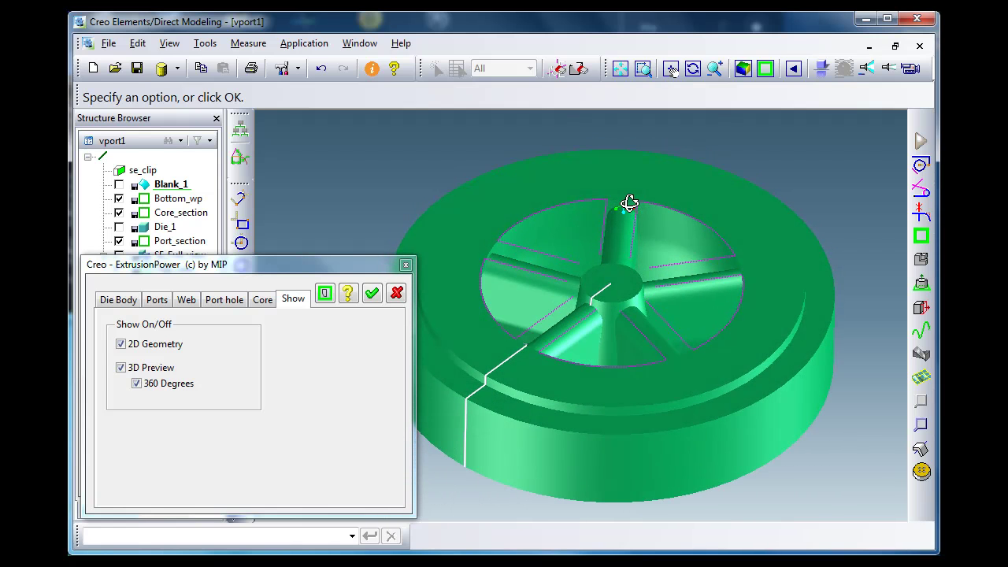
Hide Bottom_wp and switch the 3D die preview back off.
left_click(119, 198)
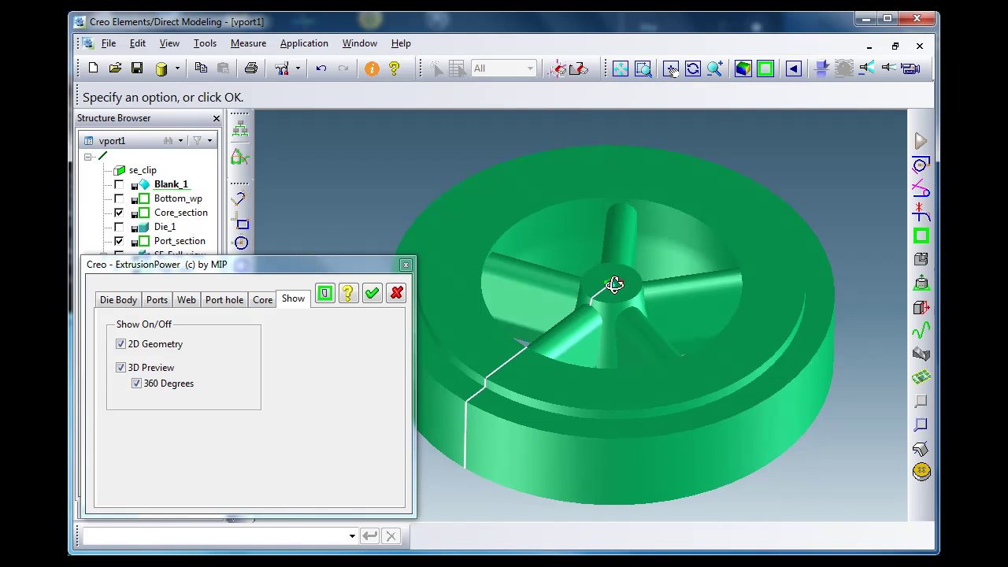
middle_click_drag(612, 281, 439, 367)
left_click(138, 385)
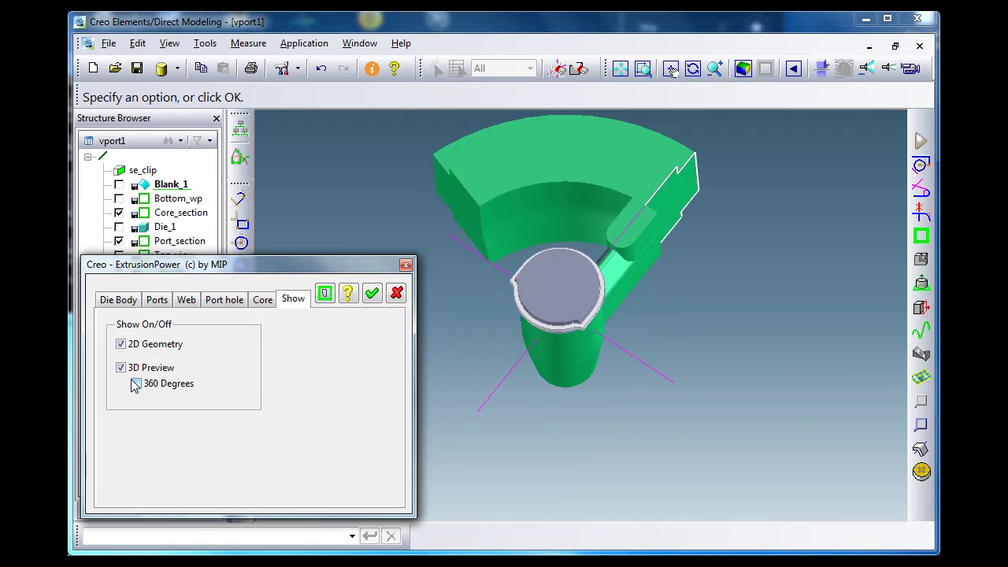
left_click(121, 368)
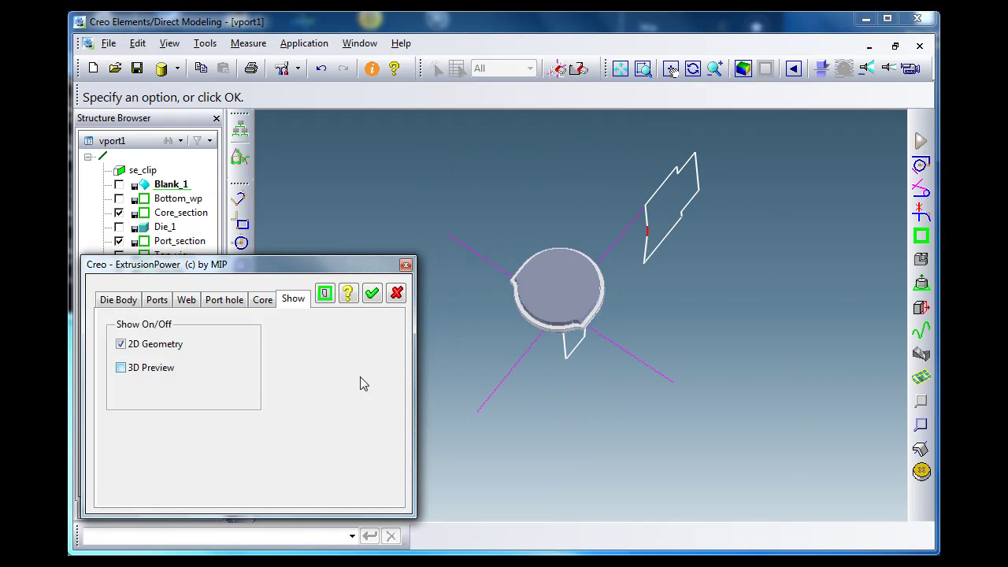
middle_click_drag(552, 376, 513, 360)
With 5 ports set, create Mandrel_1 and orbit to inspect its port openings from above and below.
left_click(157, 300)
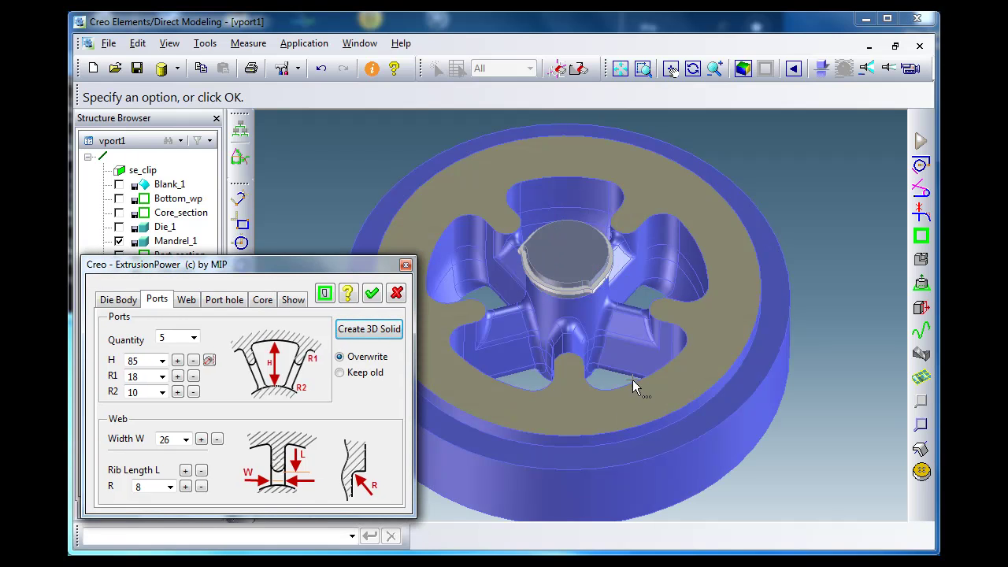
middle_click_drag(623, 375, 626, 349)
scroll(686, 236, "up", 5)
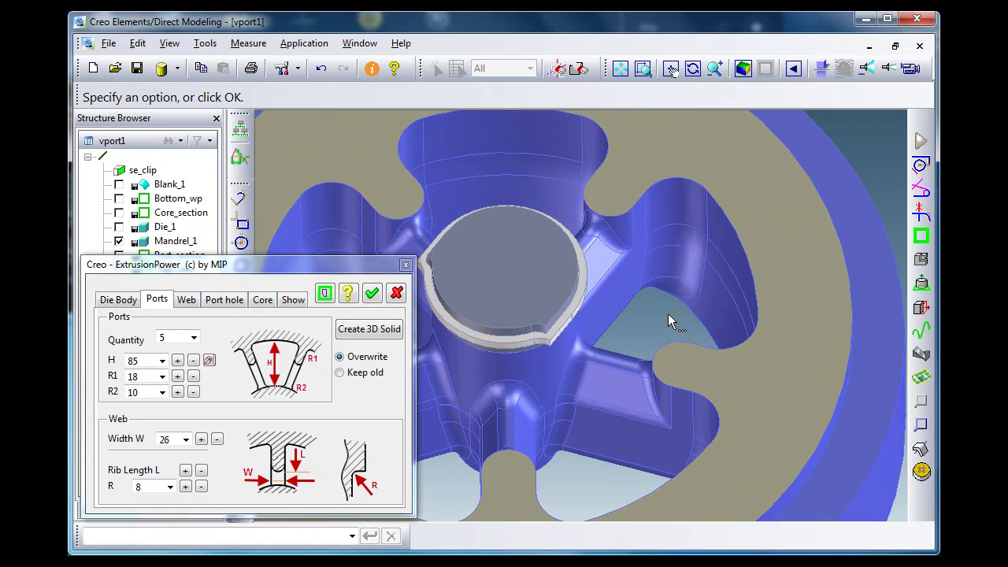
middle_click_drag(668, 321, 646, 331)
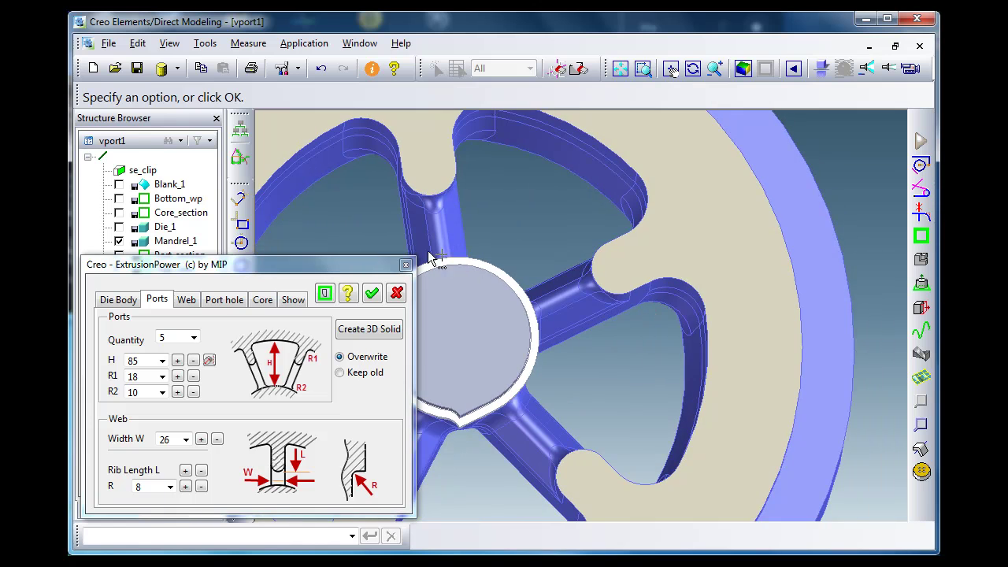
Select the se_clip section and orbit to view the sectioned mandrel's port underside.
left_click(124, 175)
middle_click_drag(573, 337, 782, 297)
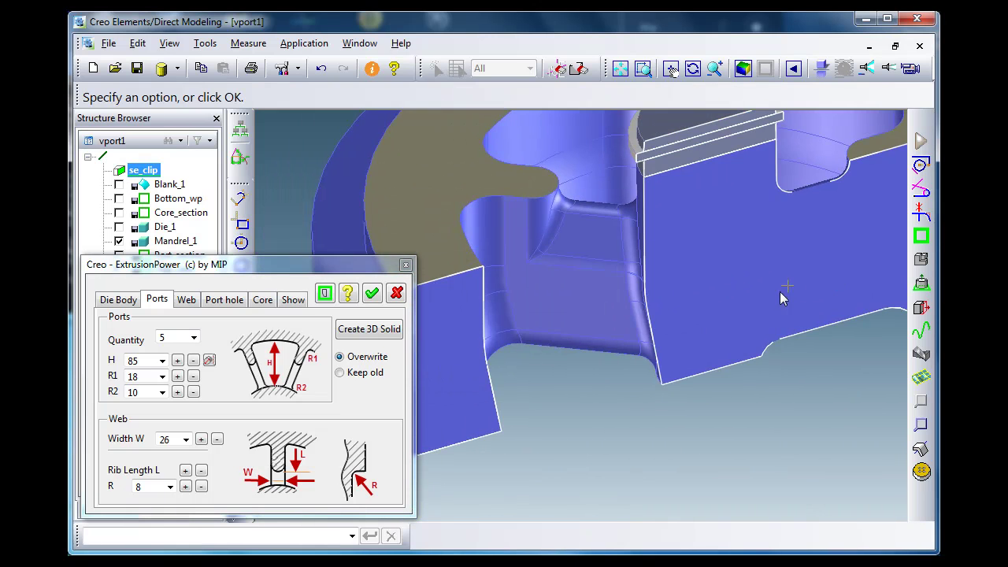
middle_click_drag(696, 304, 653, 266)
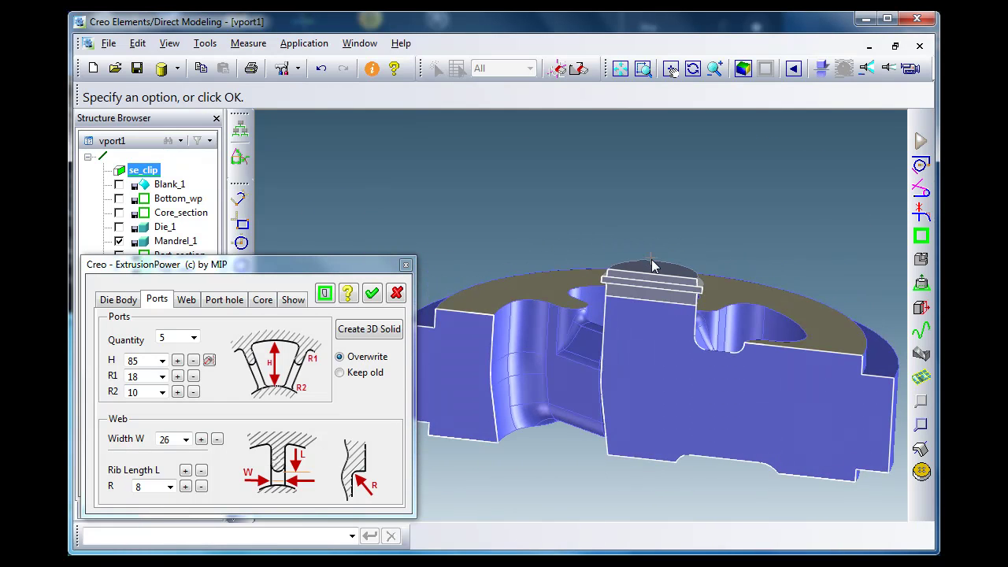
Show Die_1 with the sectioned mandrel, check it from above, then hide Die_1 again.
left_click(119, 226)
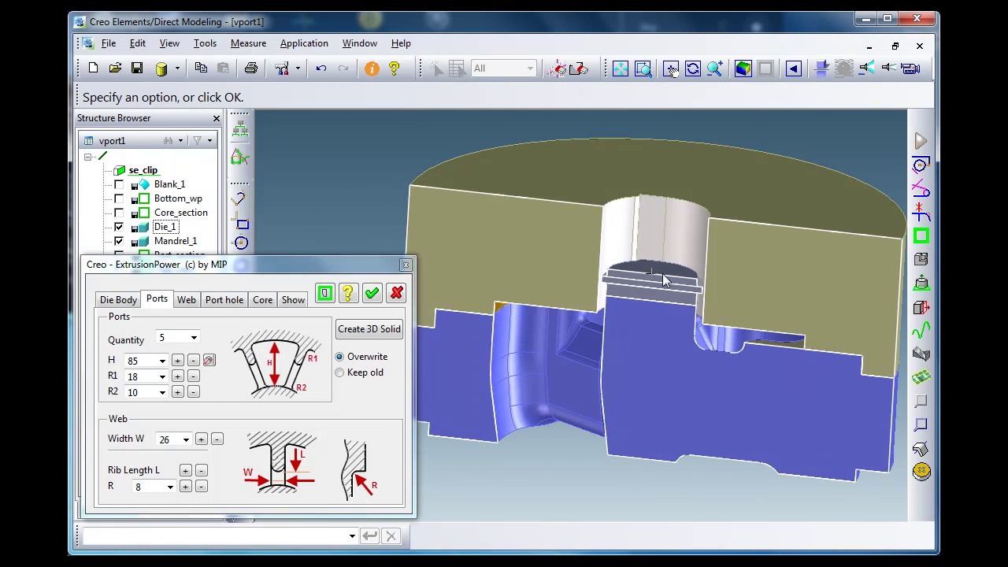
scroll(675, 337, "up", 5)
middle_click_drag(614, 342, 578, 336)
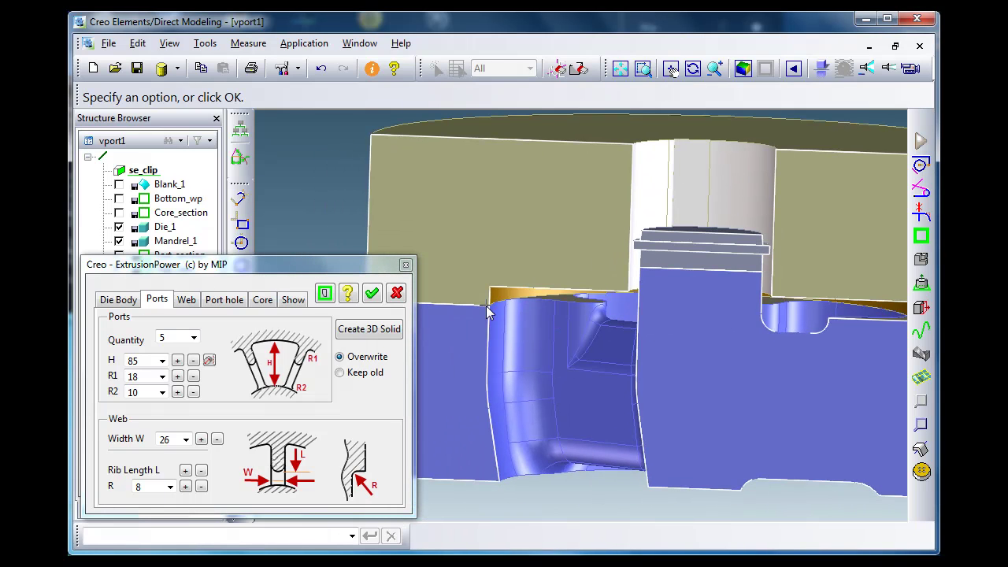
scroll(715, 361, "down", 3)
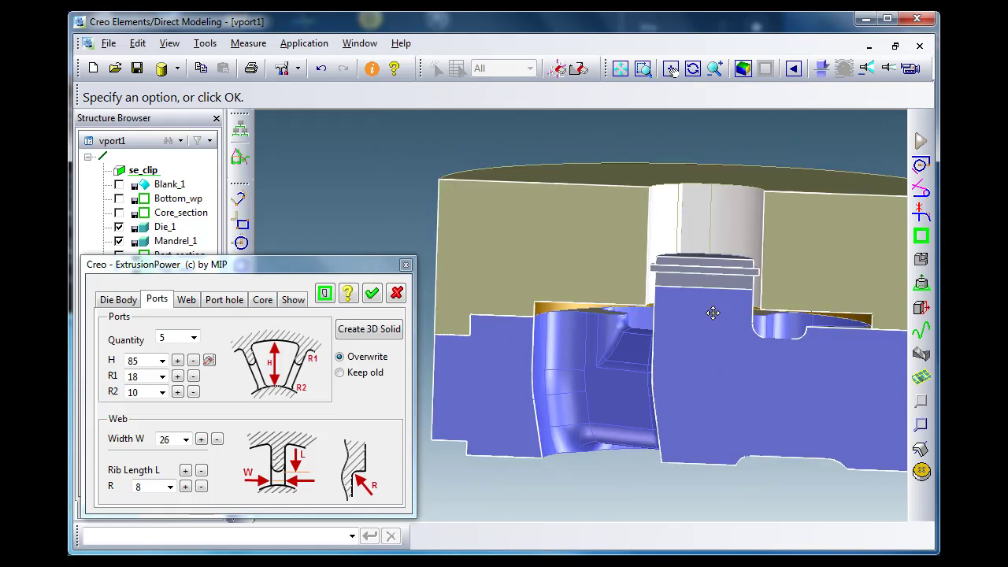
middle_click_drag(712, 311, 634, 382)
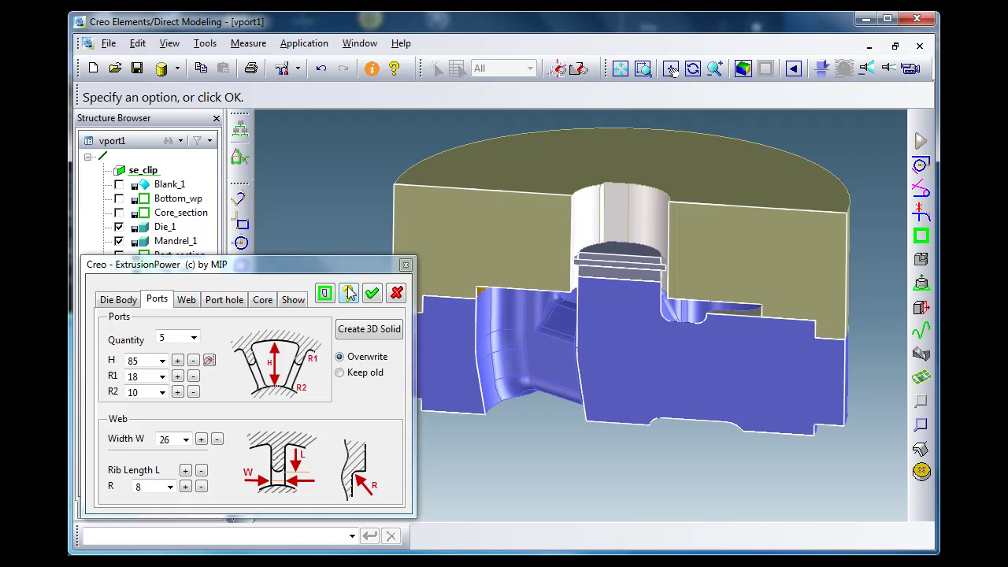
left_click(118, 227)
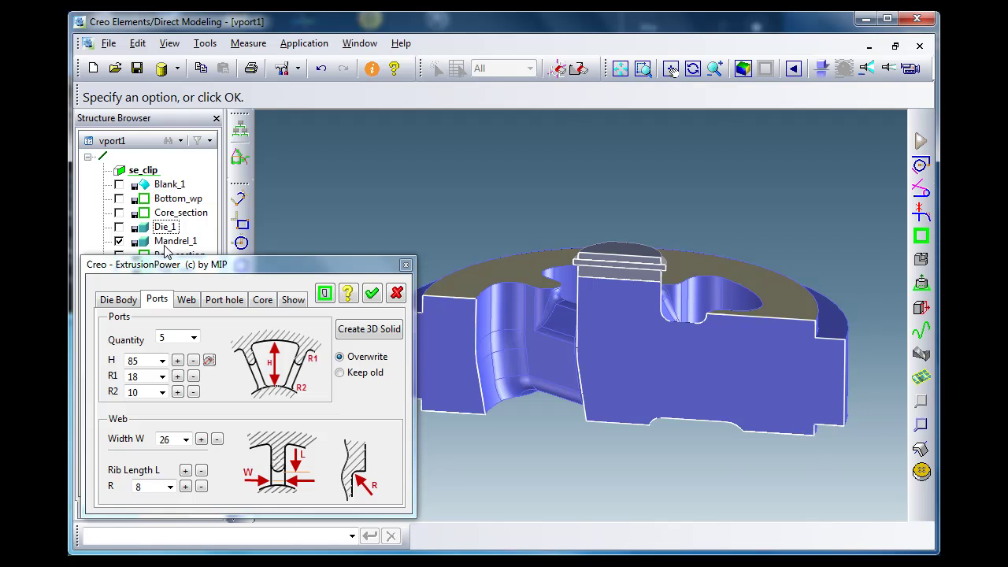
Choose Keep old for the next solid, hide Mandrel_1, and pick the Type 2 web profile.
left_click(368, 378)
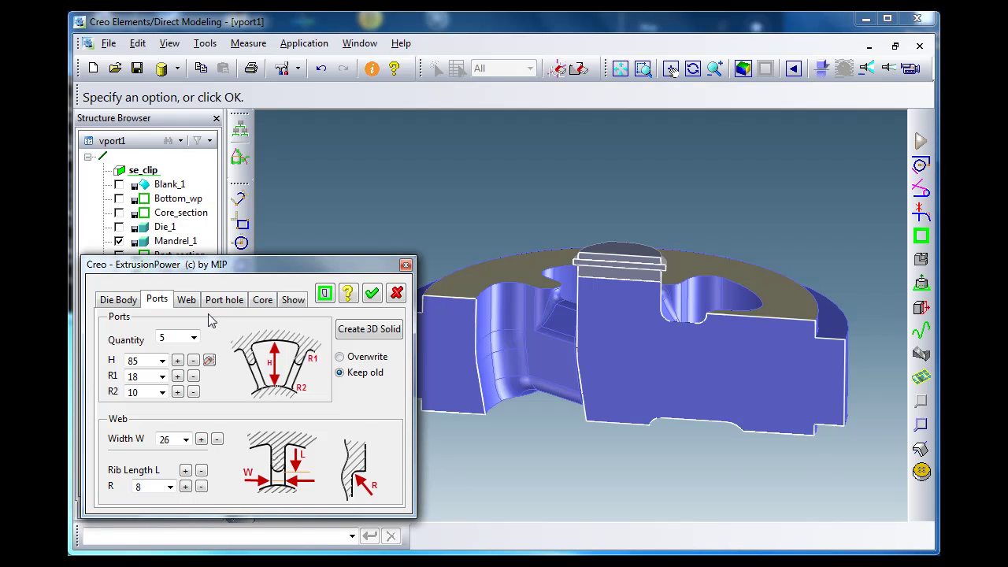
left_click(188, 300)
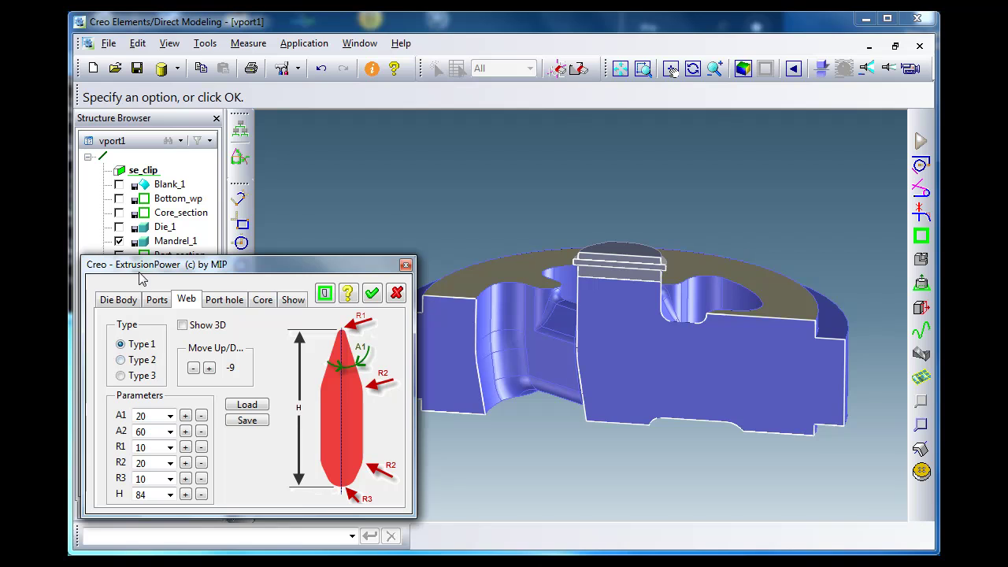
left_click(119, 241)
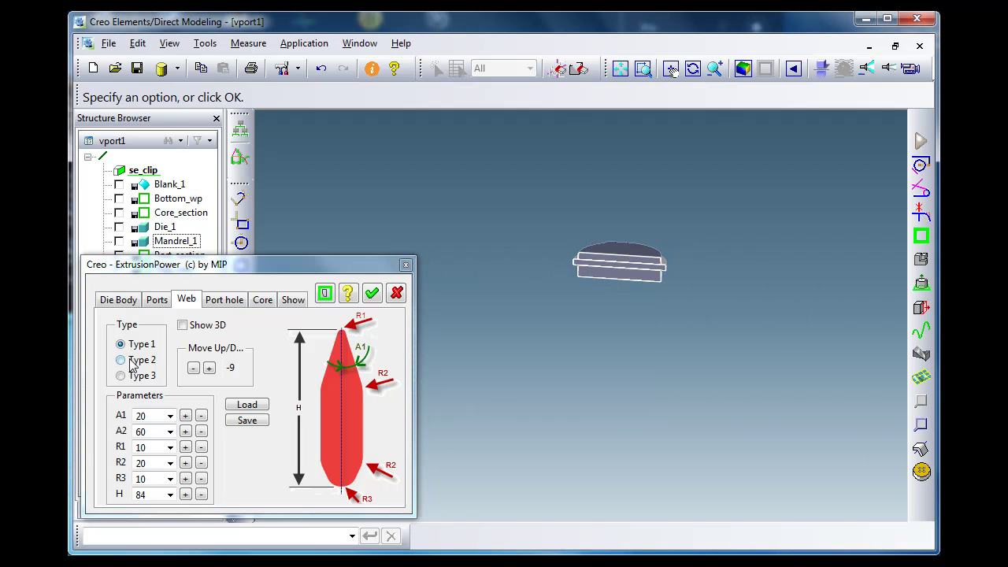
left_click(125, 360)
Toggle the 2D Geometry display off and back on, then look down on the die.
left_click(292, 301)
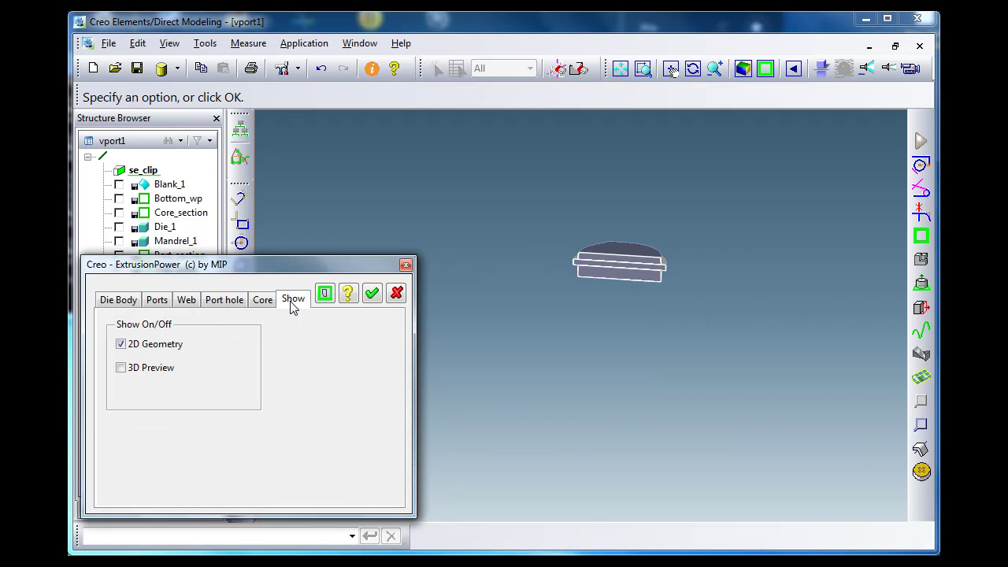
left_click(139, 349)
left_click(140, 349)
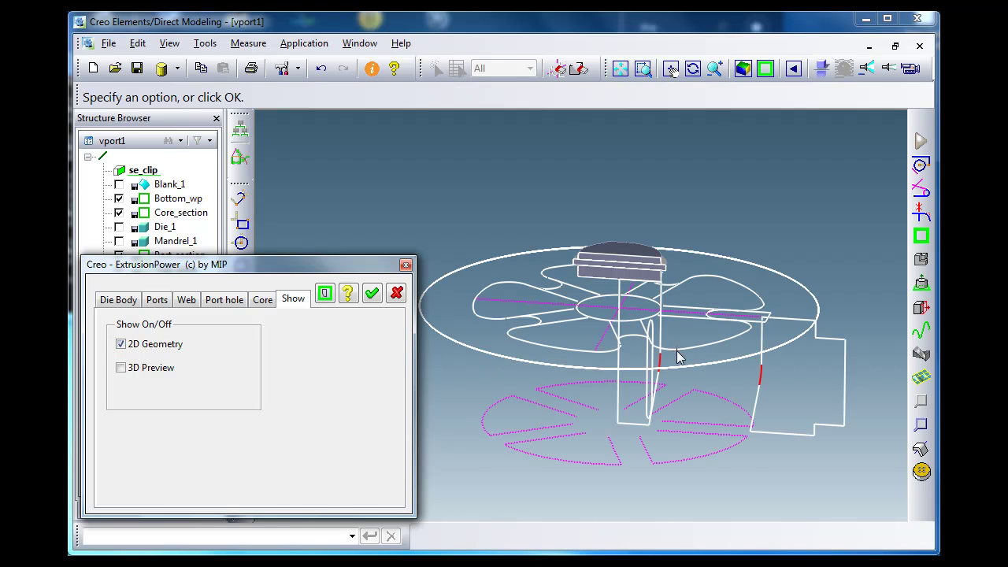
middle_click_drag(681, 382, 599, 362)
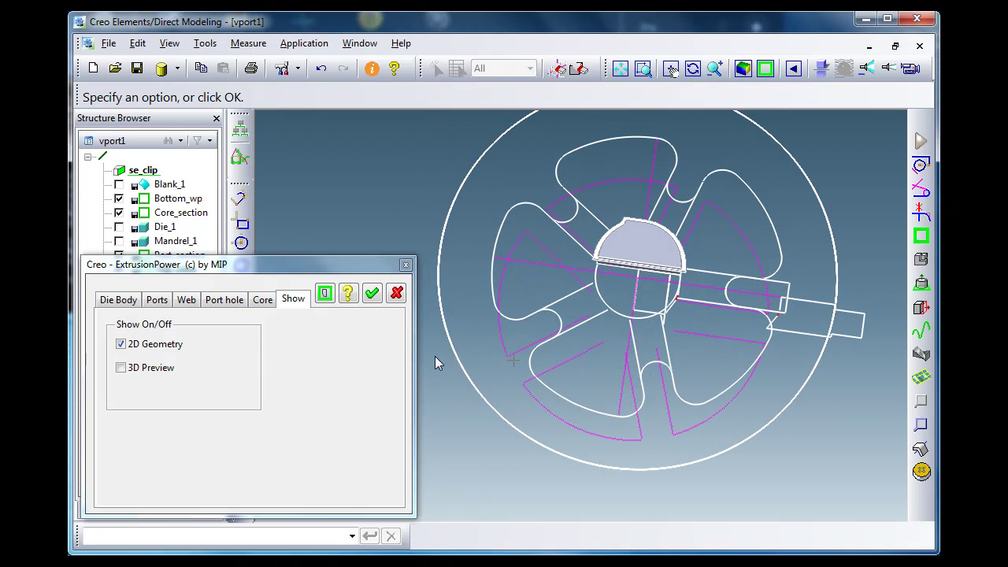
Set the port quantity to 6 and reduce the web width W from 26 to 25.
left_click(163, 304)
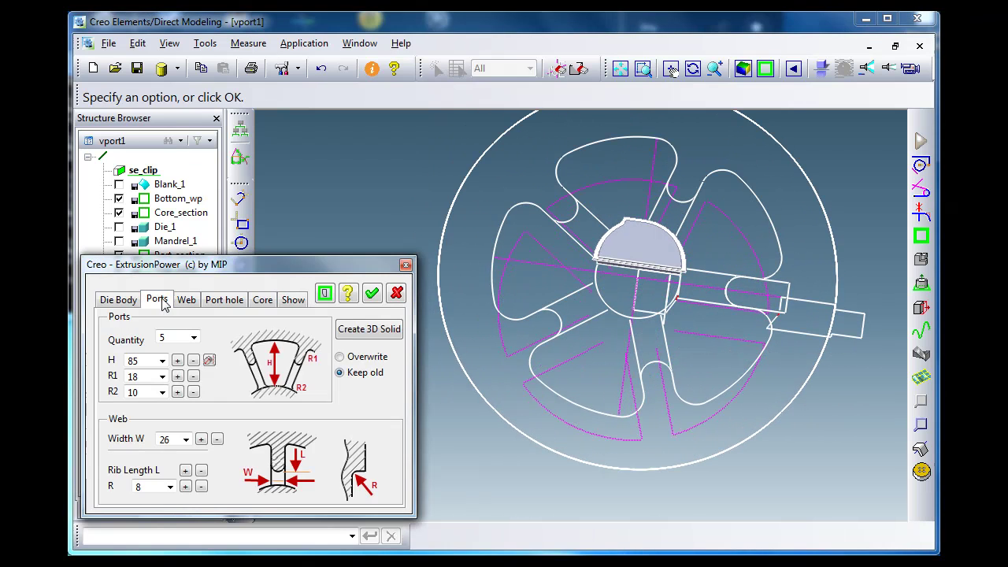
left_click(193, 337)
left_click(189, 379)
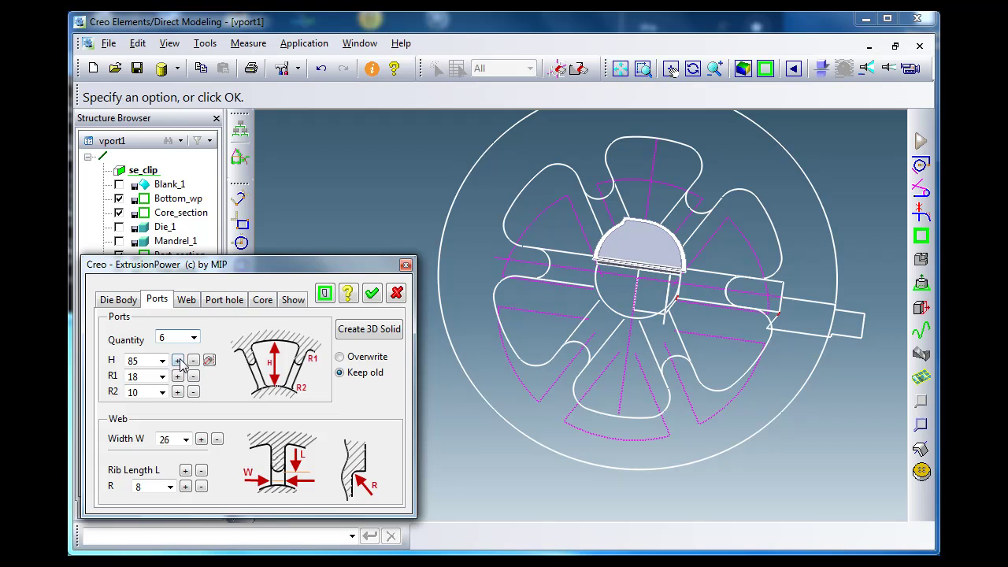
left_click(217, 439)
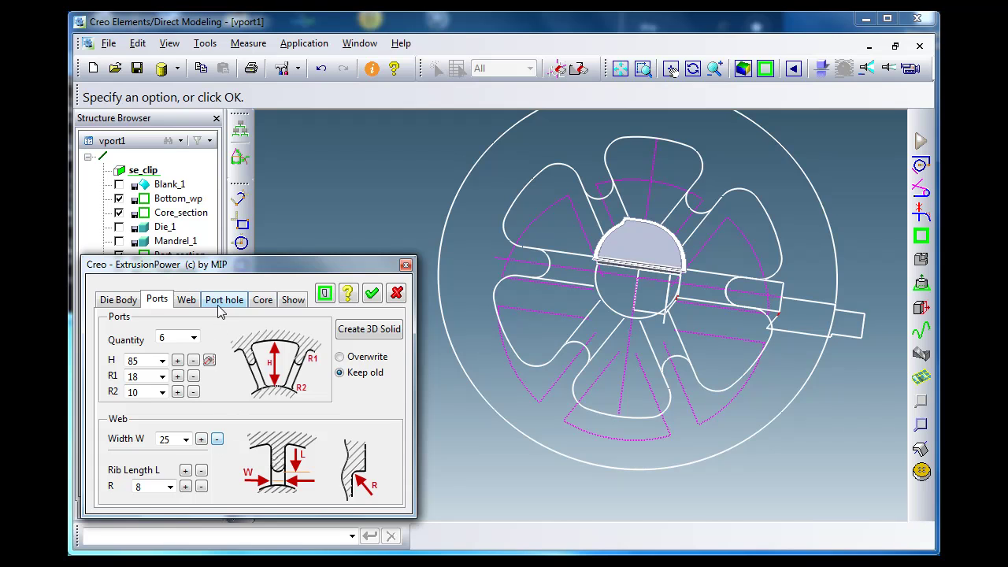
Choose the pointed Type 3 web profile and preview its cross-section.
left_click(186, 300)
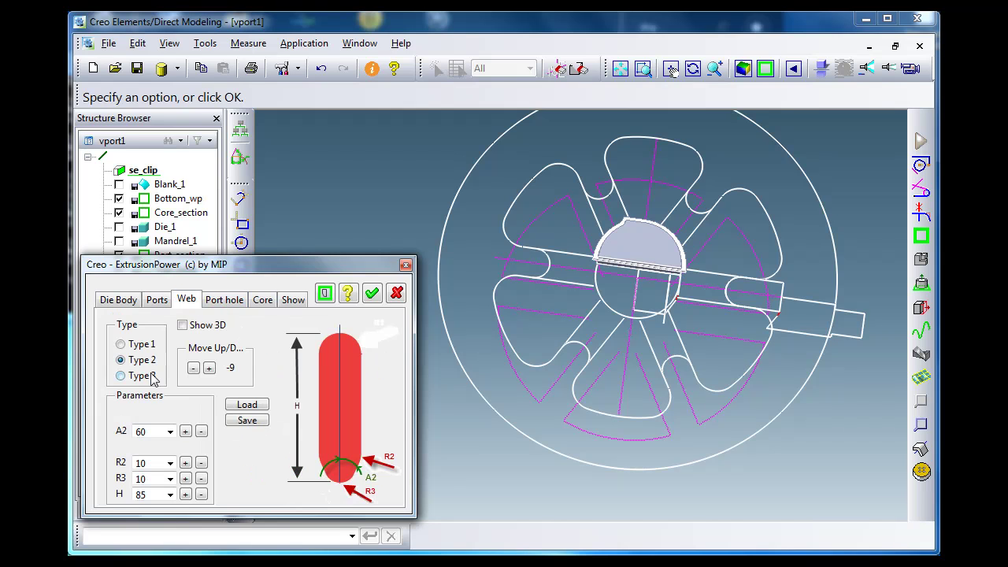
left_click(150, 376)
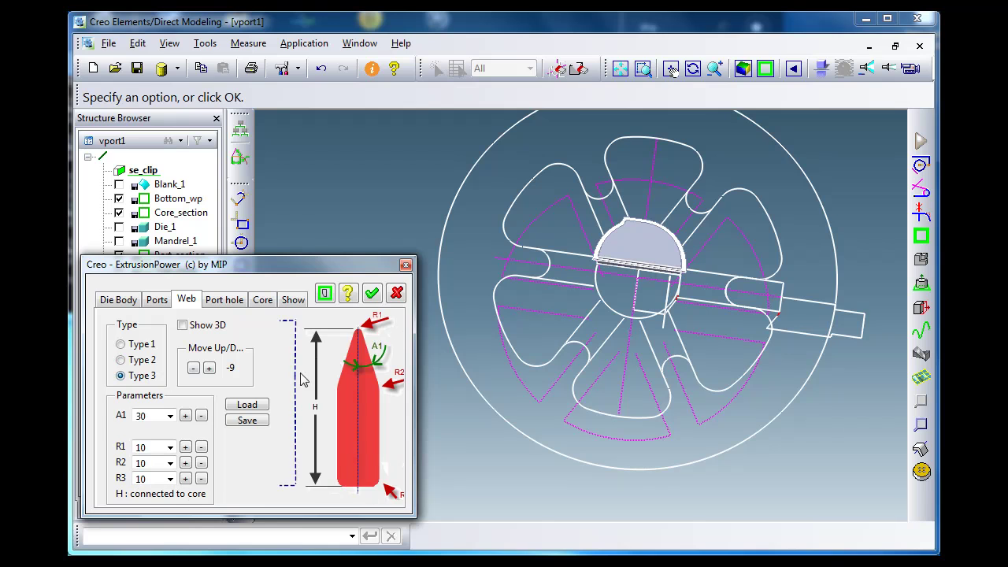
left_click(325, 293)
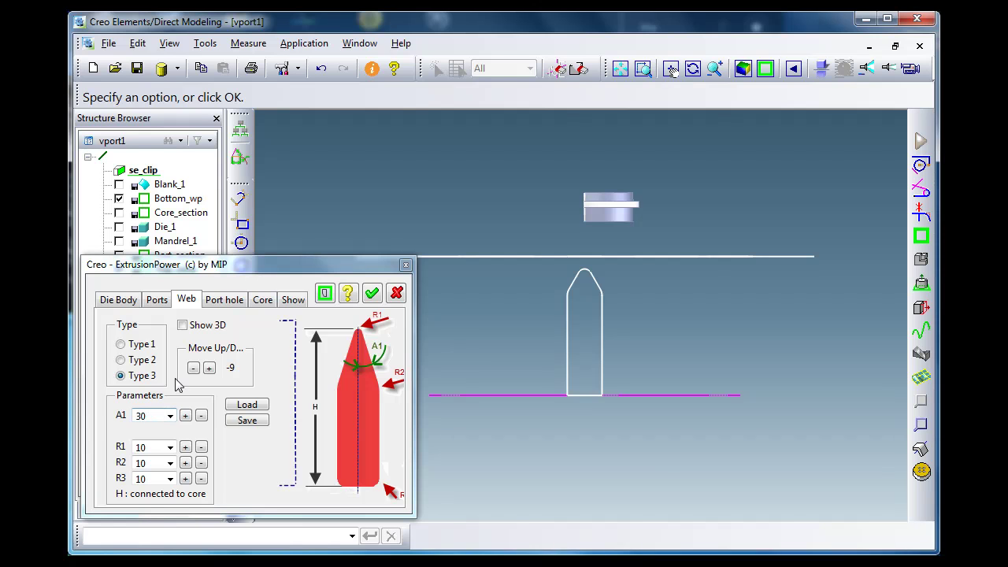
Preview the port hole section and lower its height H to 47.
left_click(225, 300)
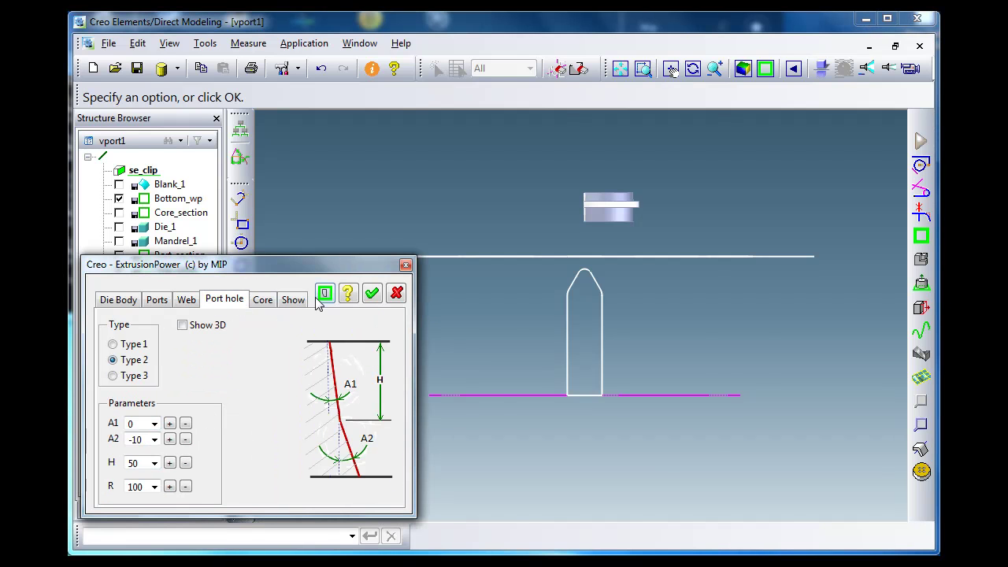
left_click(324, 293)
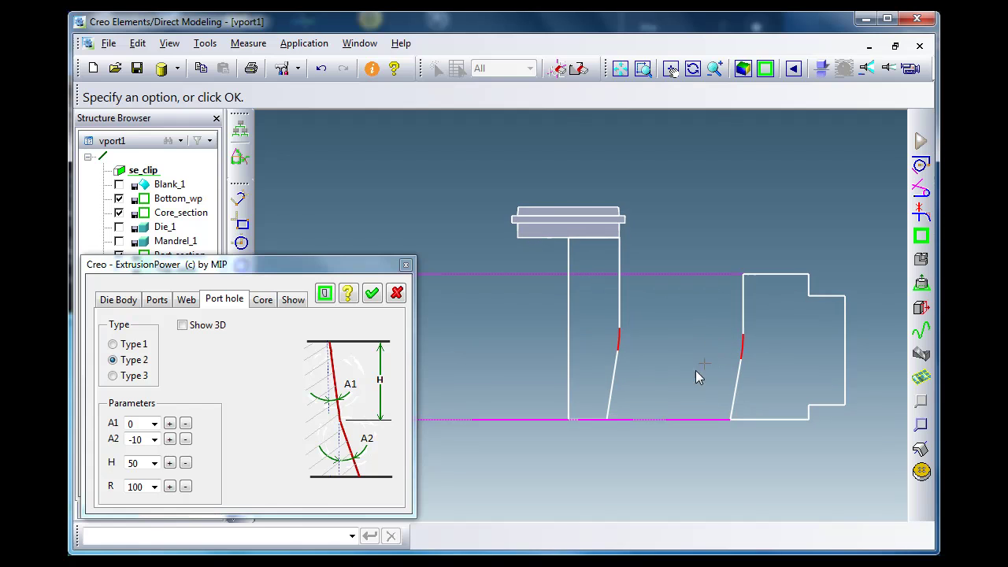
left_click(187, 464)
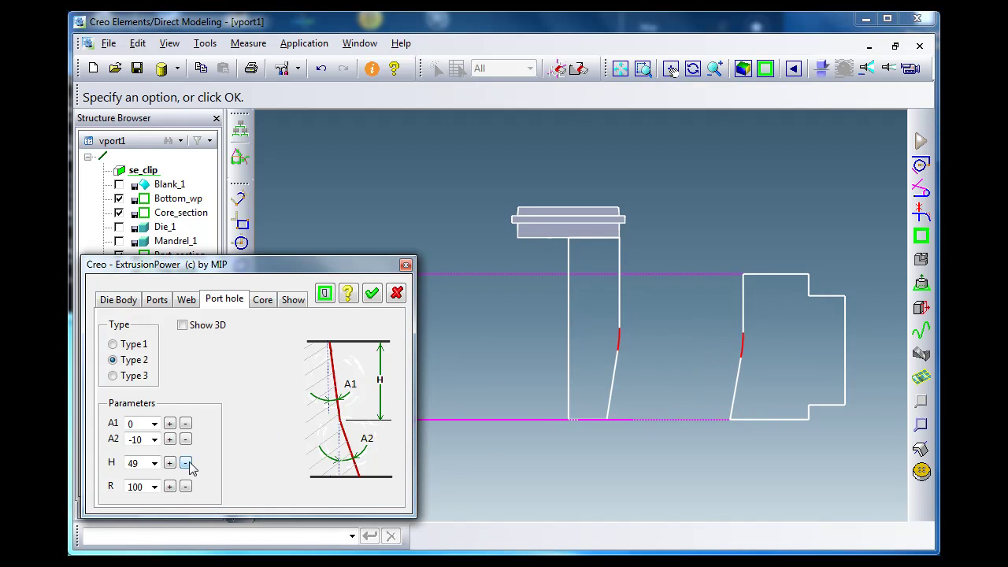
left_click(186, 464)
left_click(186, 464)
Set the core H1 to 67 and step the core height H down to 112.
left_click(263, 300)
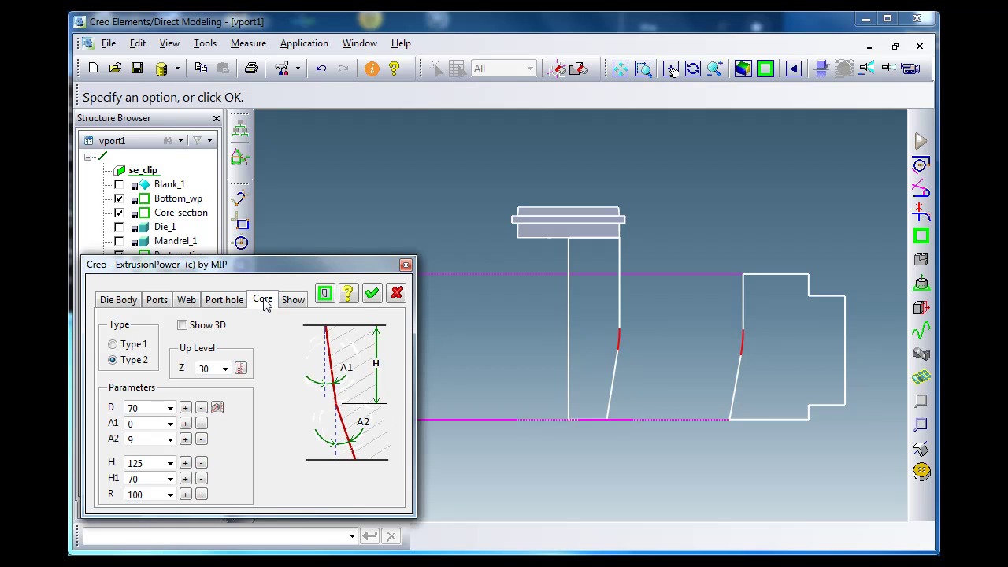
left_click(201, 479)
left_click(201, 464)
left_click(202, 464)
left_click(201, 464)
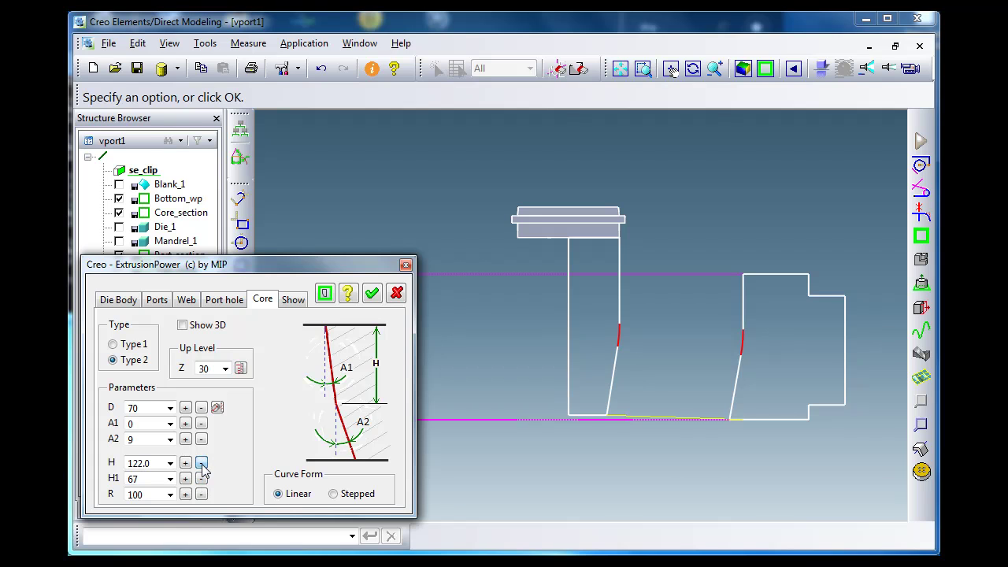
left_click(202, 464)
left_click(202, 464)
left_click(202, 464)
left_click(202, 464)
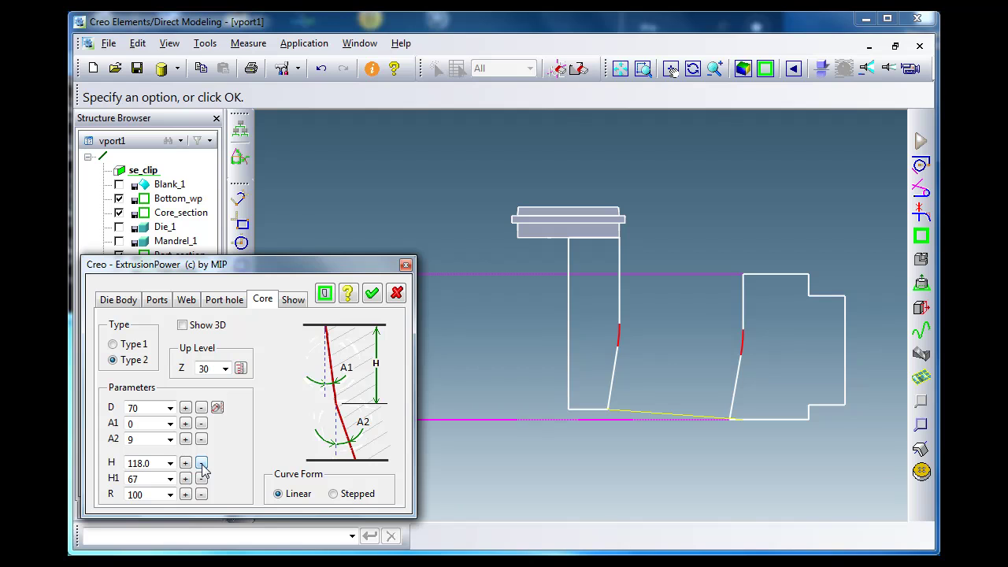
left_click(202, 464)
left_click(202, 464)
left_click(202, 464)
left_click(202, 464)
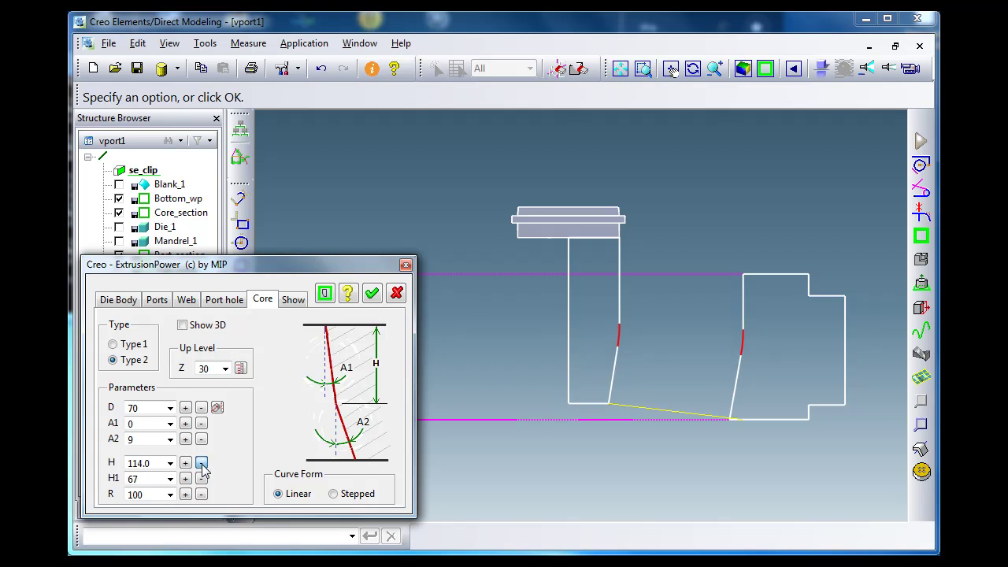
left_click(202, 464)
left_click(201, 464)
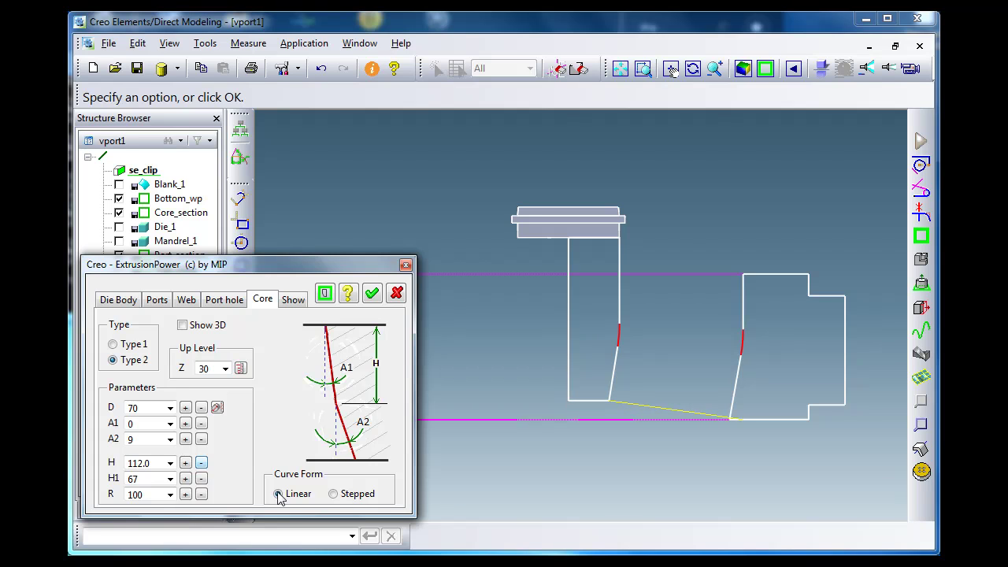
Set the core Curve Form to Stepped and view it from an oblique angle.
left_click(334, 494)
left_click(283, 496)
left_click(334, 494)
middle_click_drag(497, 470, 580, 421)
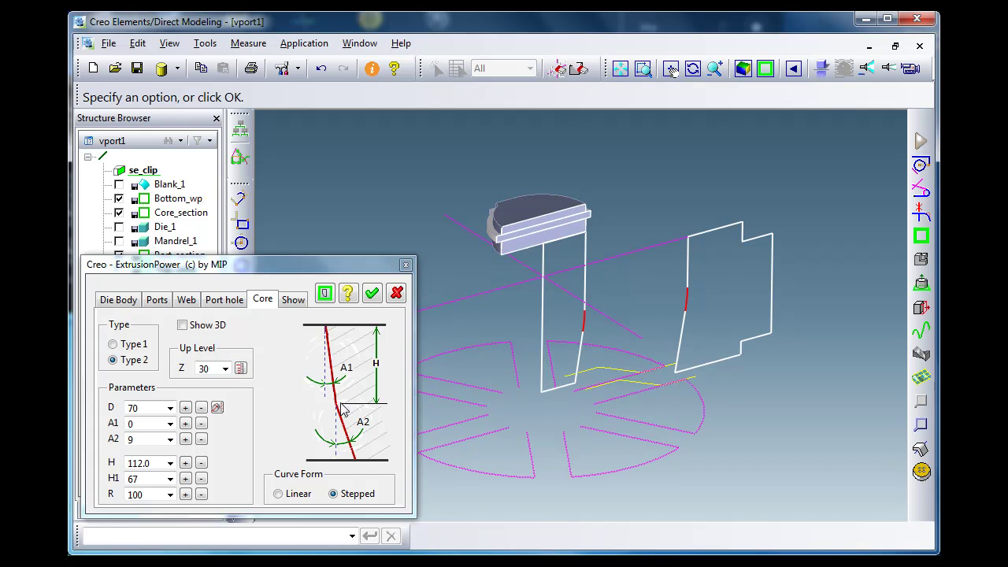
Show both the core and the port hole as 3D bodies and orbit around them.
left_click(183, 326)
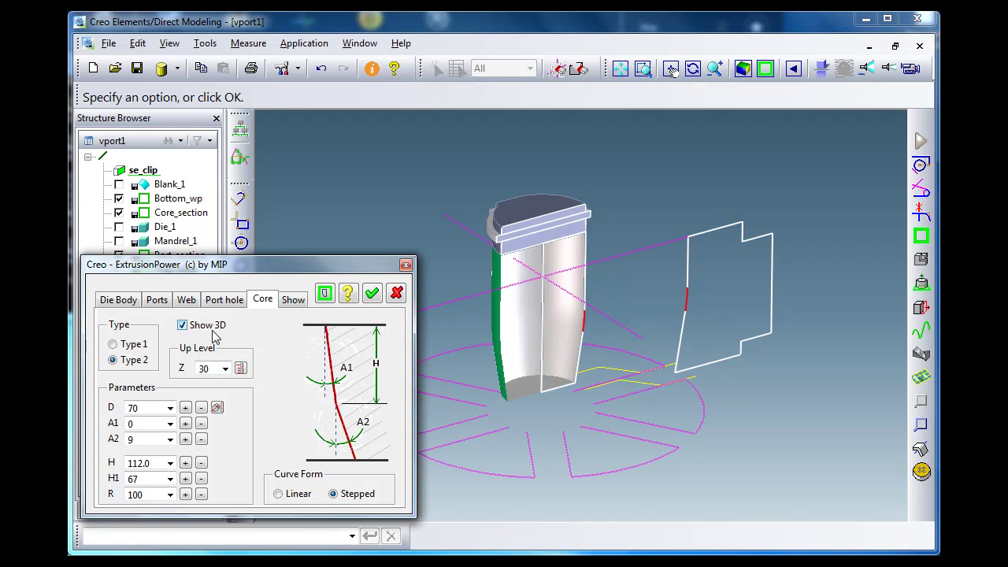
left_click(138, 170)
mouse_move(639, 376)
middle_mouse_down()
mouse_move(632, 325)
mouse_move(638, 369)
middle_mouse_up()
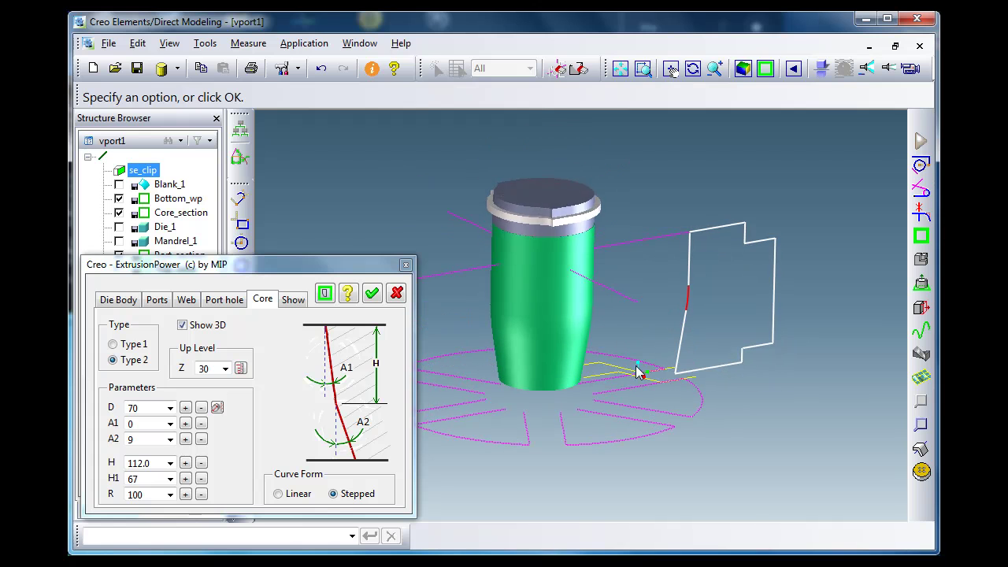
left_click(226, 300)
left_click(183, 326)
mouse_move(698, 407)
middle_mouse_down()
mouse_move(704, 355)
mouse_move(706, 391)
mouse_move(626, 397)
mouse_move(675, 399)
mouse_move(654, 341)
mouse_move(622, 367)
mouse_move(673, 378)
mouse_move(687, 399)
middle_mouse_up()
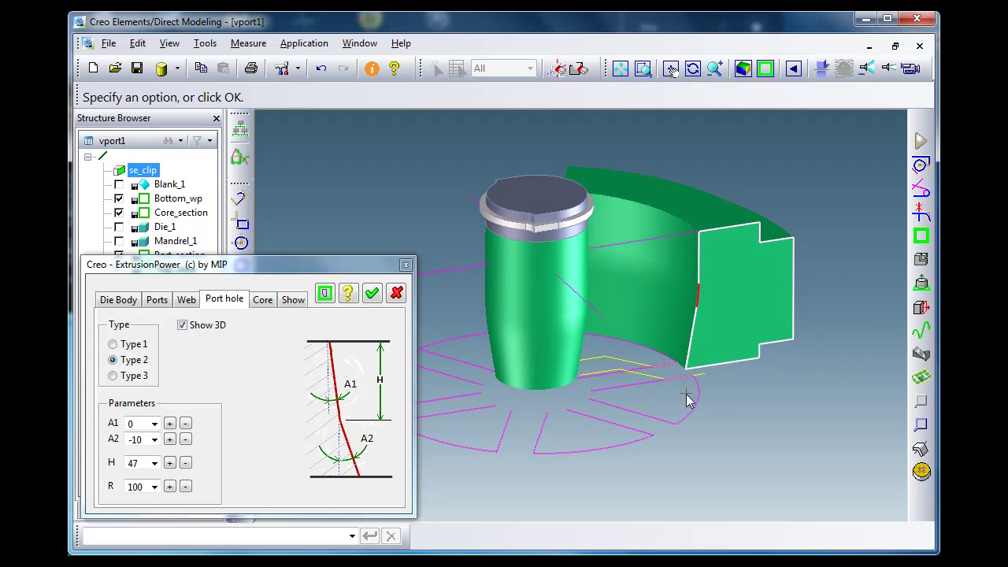
Create the six-port mandrel as Mandrel_2, inspect it from above, and close ExtrusionPower with OK.
left_click(158, 300)
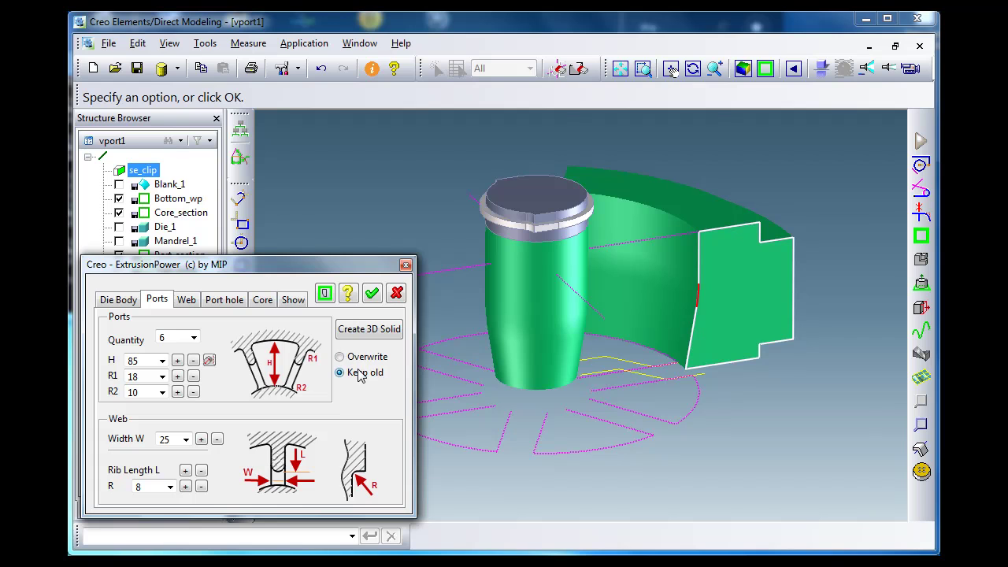
left_click(366, 332)
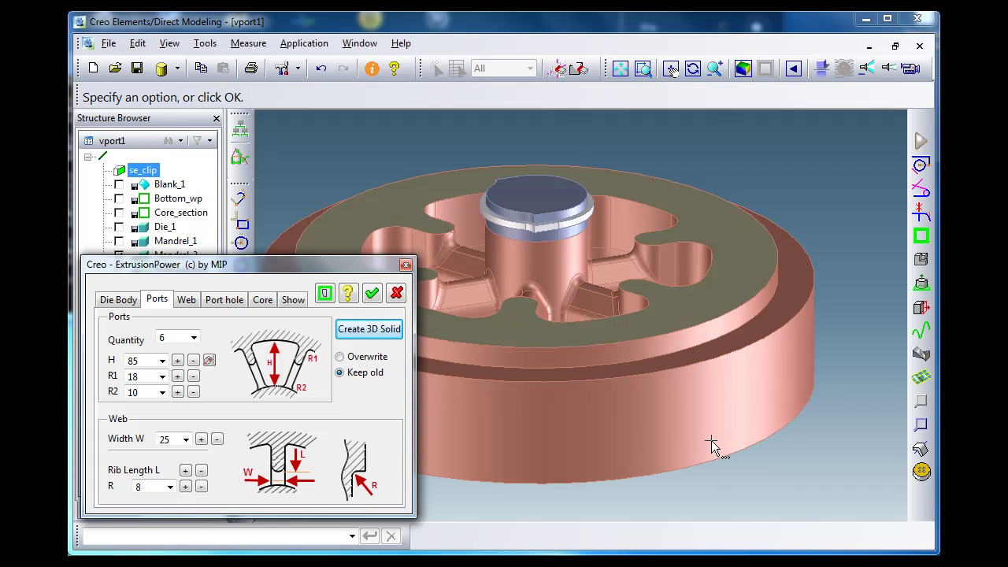
middle_click_drag(657, 425, 679, 407)
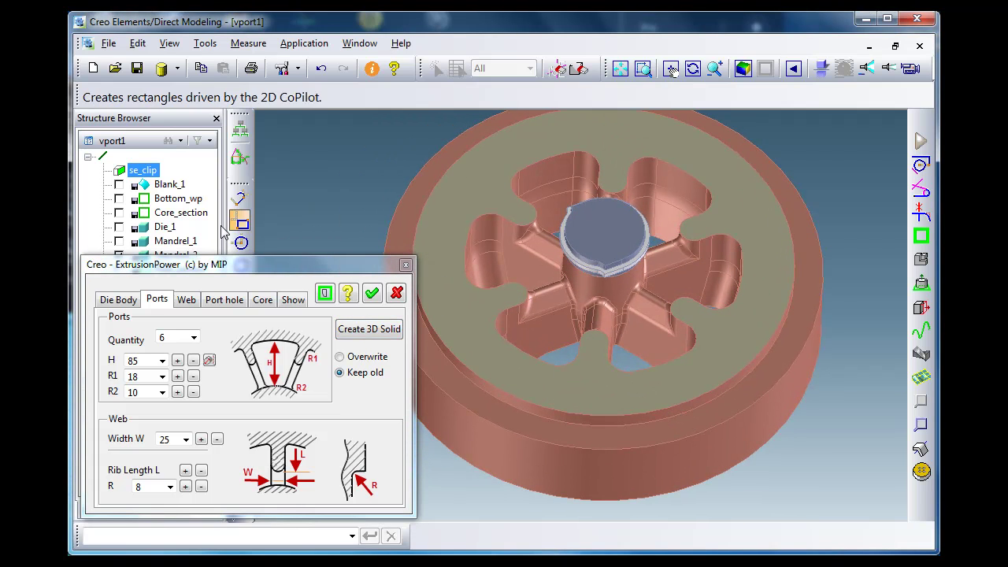
left_click(372, 296)
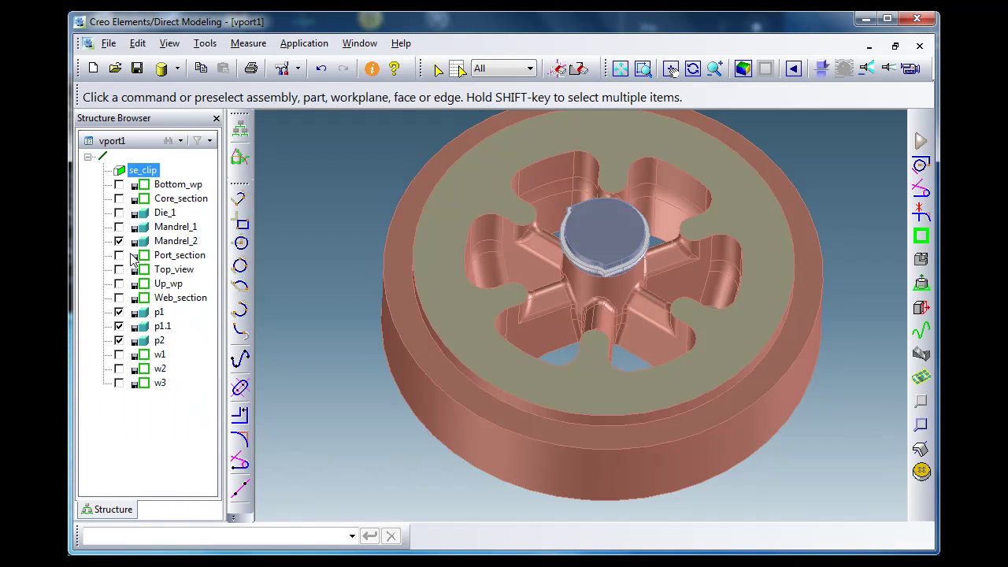
Toggle the mandrels' visibility, ending with Die_1 and Mandrel_2 shown.
left_click(119, 227)
left_click(120, 243)
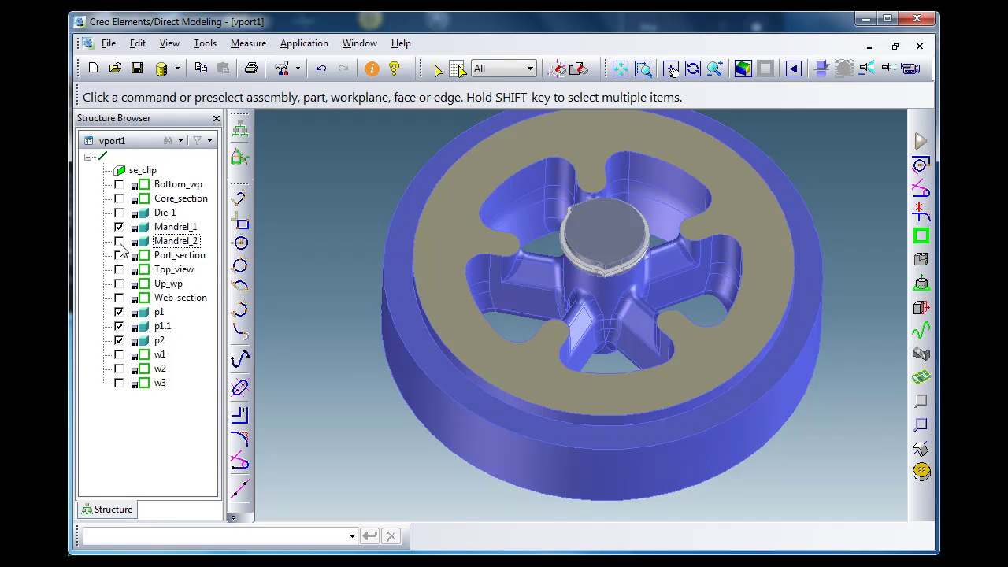
middle_click_drag(549, 271, 547, 286)
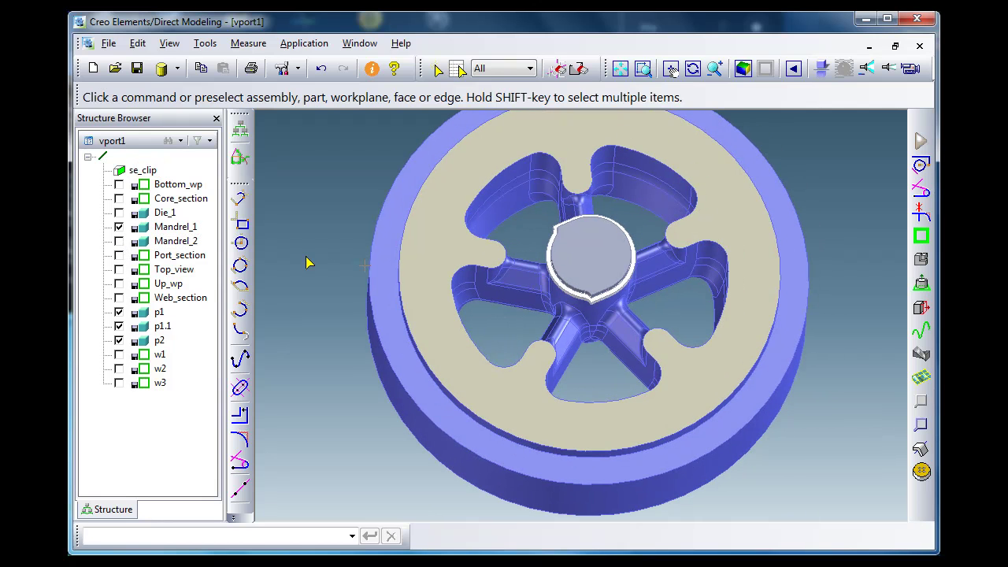
left_click(119, 241)
left_click(119, 227)
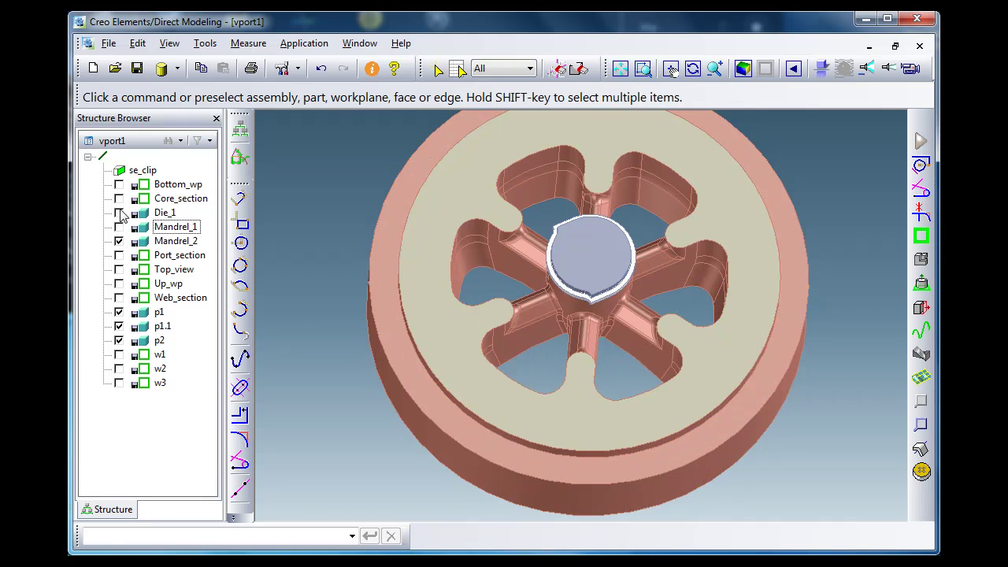
left_click(120, 212)
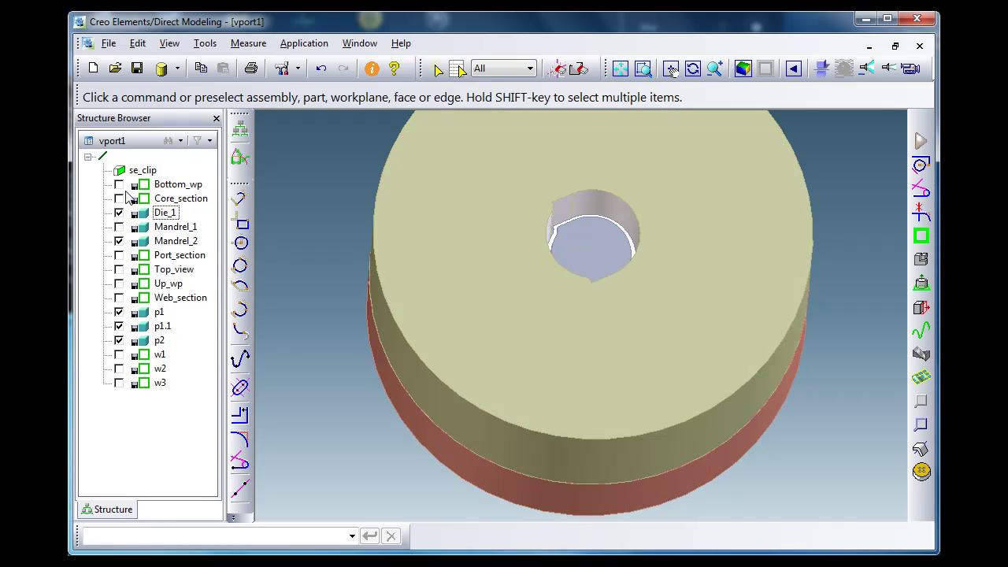
Section the model with se_clip, rotate the clip plane 20 degrees, and confirm Modify Clipping.
left_click(122, 170)
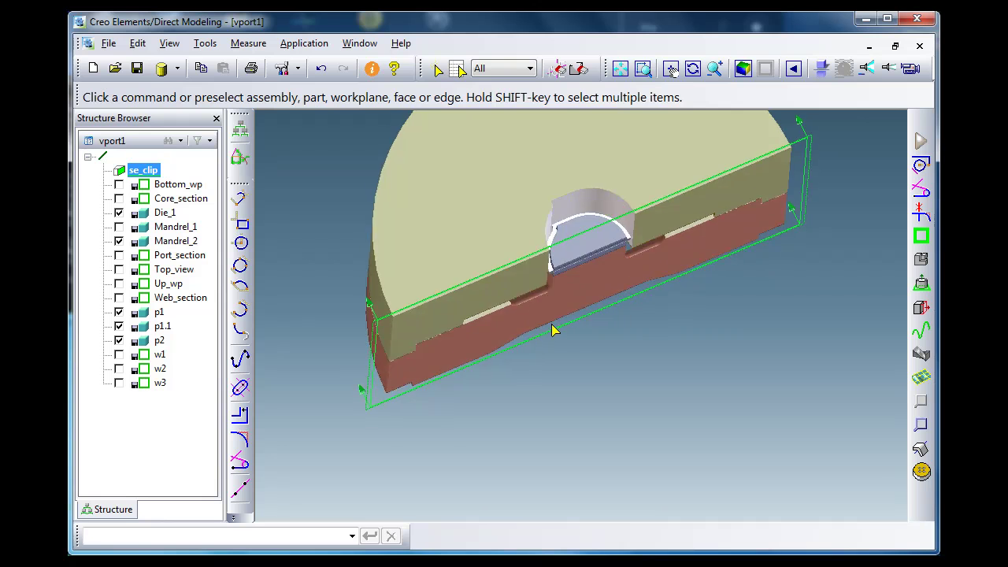
middle_click_drag(554, 334, 306, 260)
right_click(131, 174)
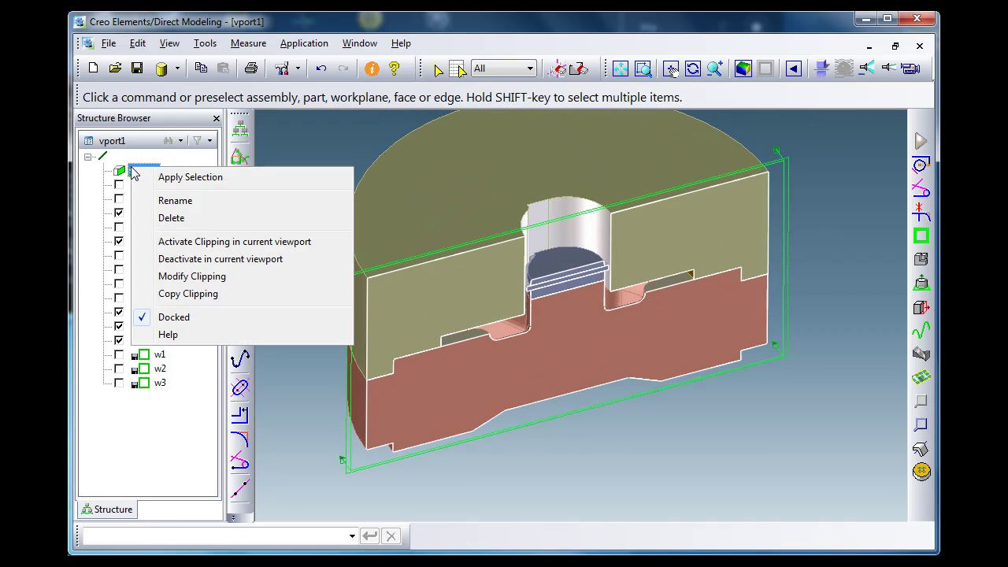
left_click(183, 274)
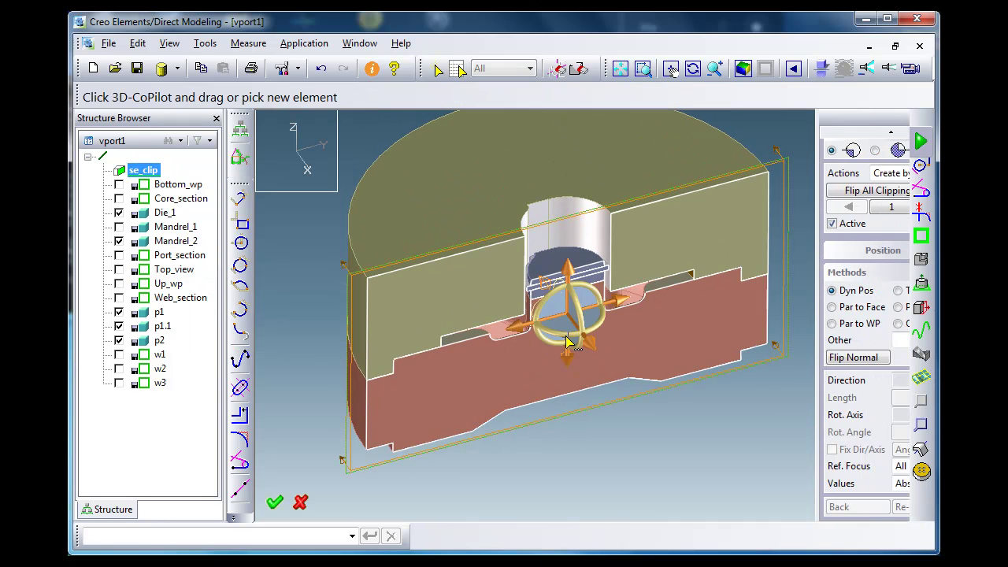
left_click_drag(579, 335, 540, 330)
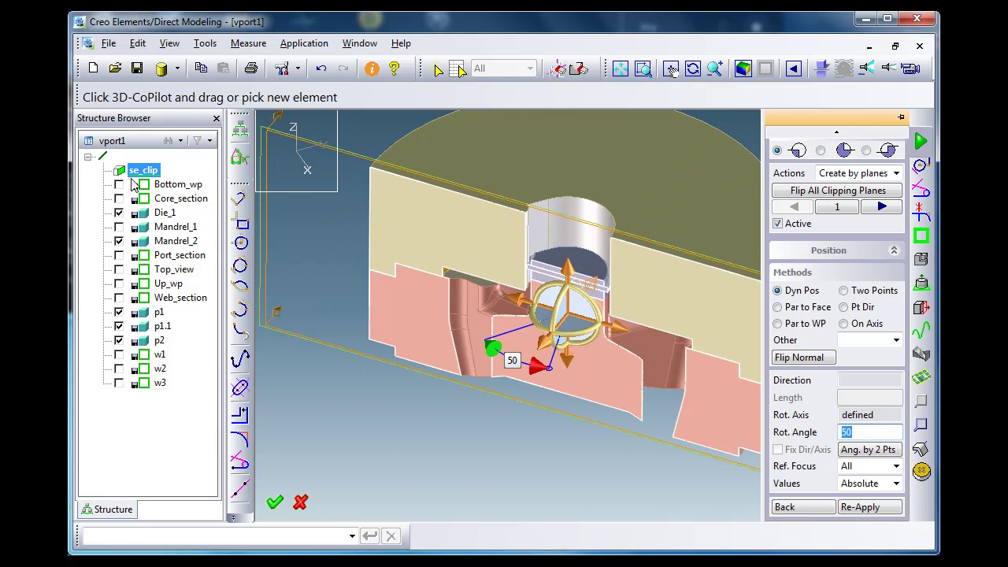
scroll(612, 372, "down", 2)
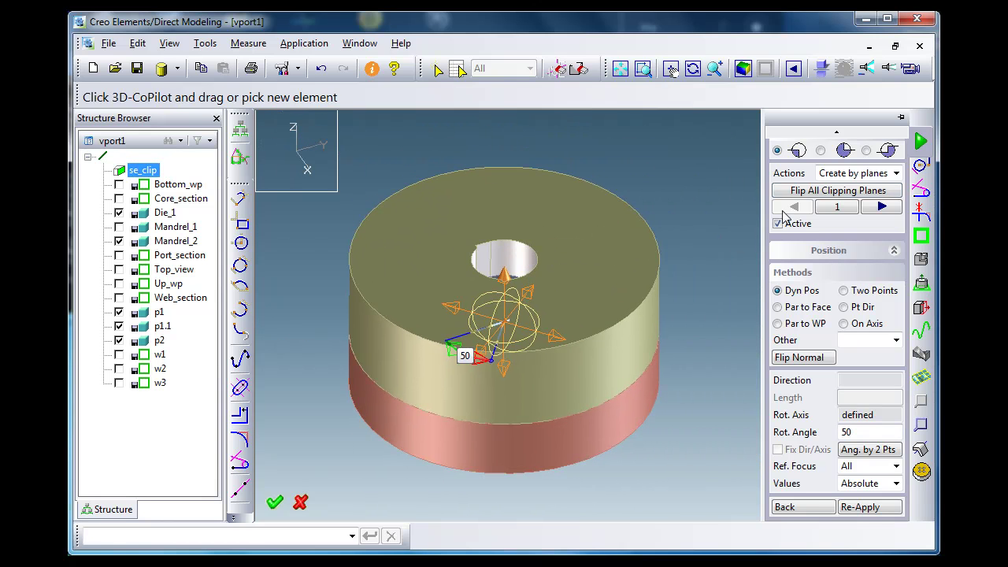
left_click(274, 502)
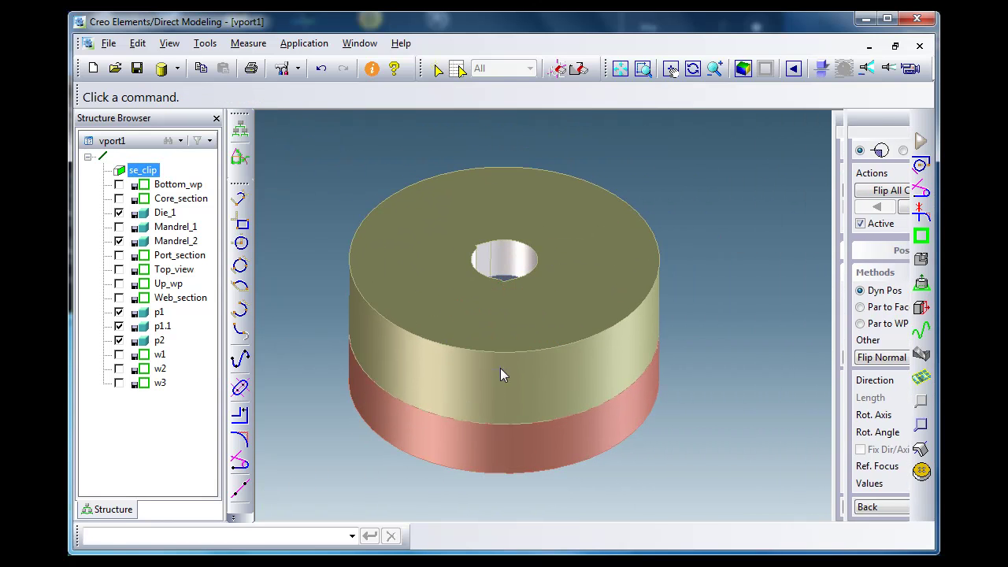
Hide Mandrel_2 and orbit to view the die's underside.
middle_click_drag(500, 368, 536, 239)
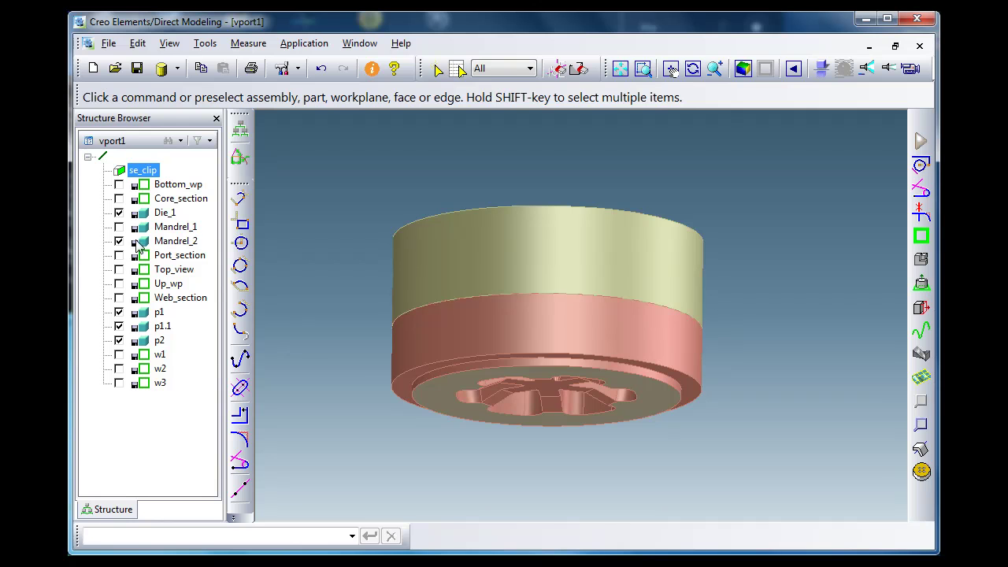
left_click(119, 242)
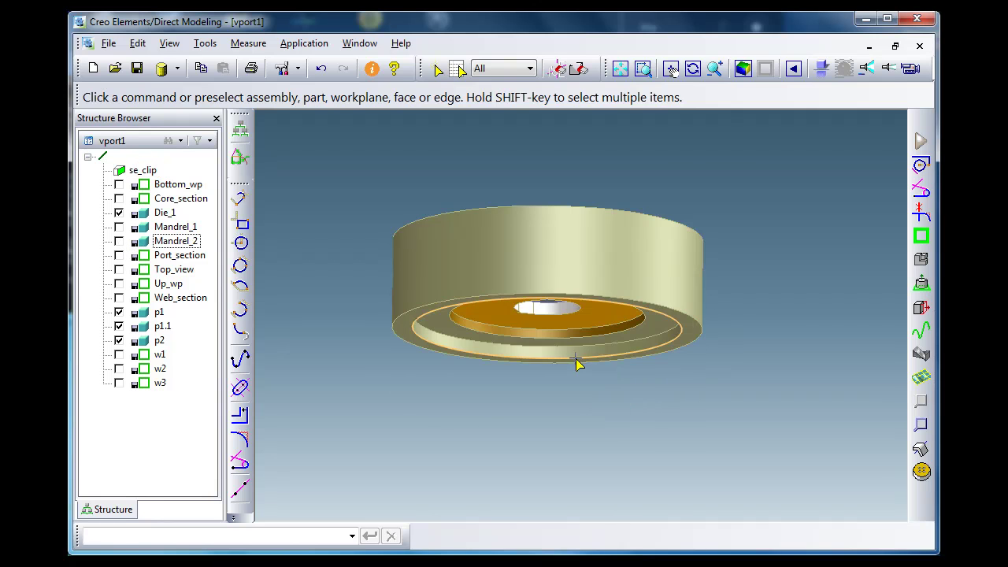
middle_click_drag(576, 360, 587, 398)
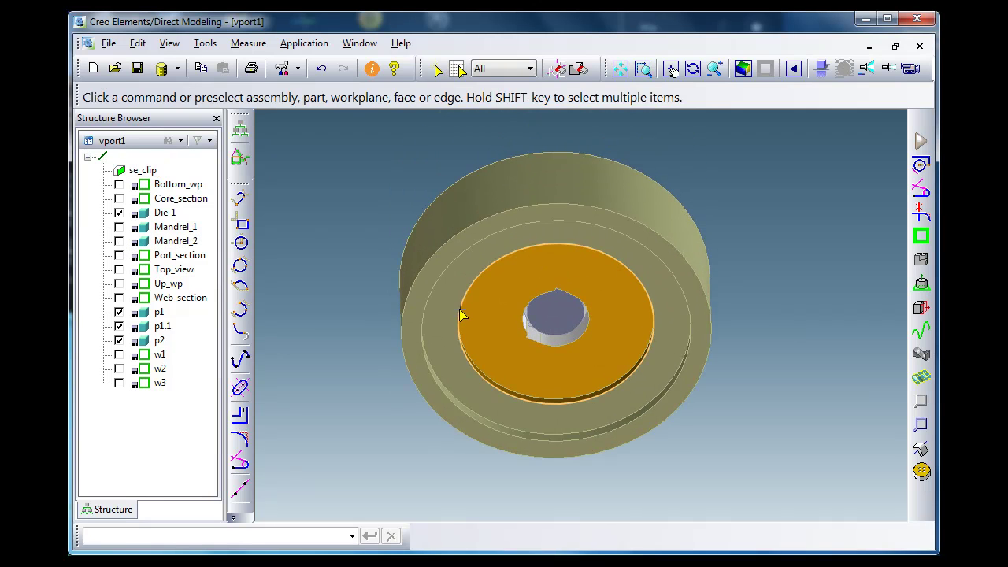
Inspect Mandrel_1 alone from top and bottom, then leave only Die_1 shown.
left_click(119, 228)
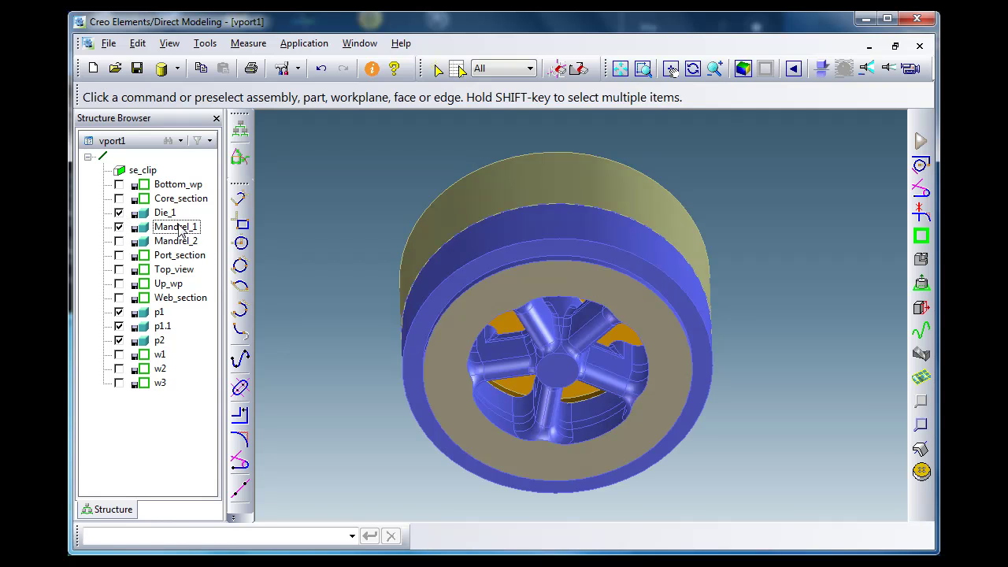
left_click(119, 213)
middle_click_drag(541, 292, 549, 330)
middle_click_drag(606, 354, 425, 172)
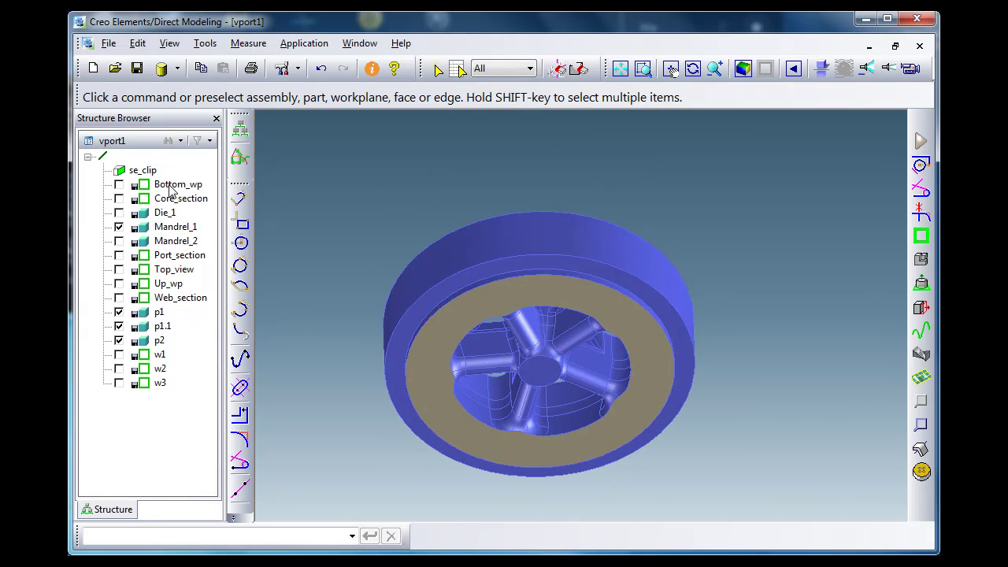
left_click(119, 213)
left_click(119, 227)
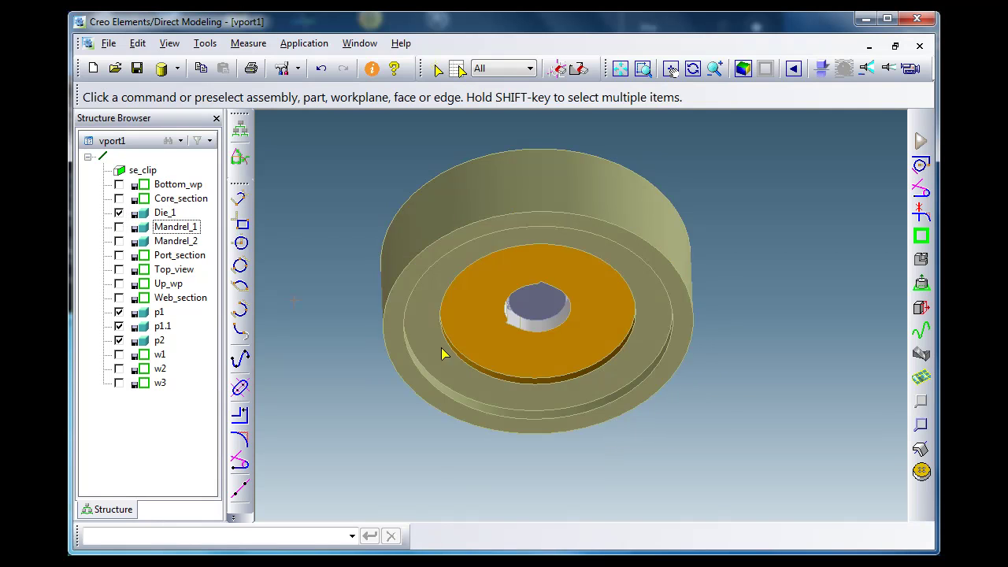
Adjust the welding chamber with Die_1 as the die and Mandrel_1 as the mandrel.
mouse_move(921, 448)
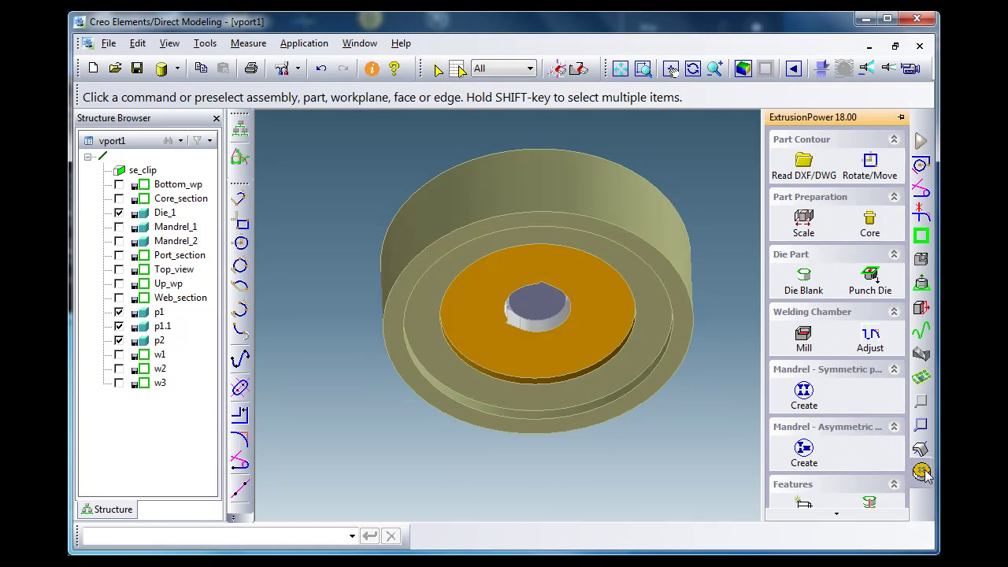
left_click(870, 338)
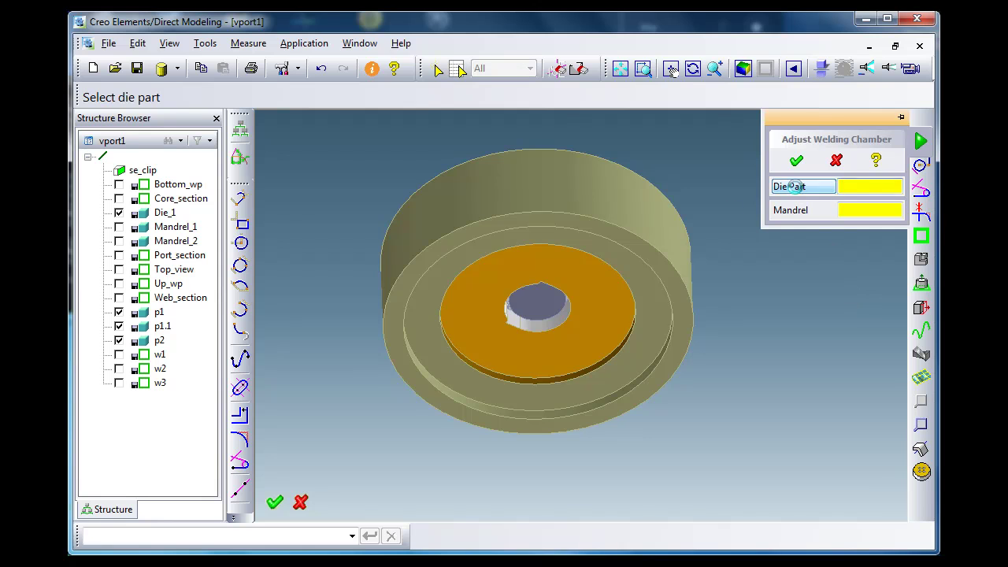
left_click(625, 221)
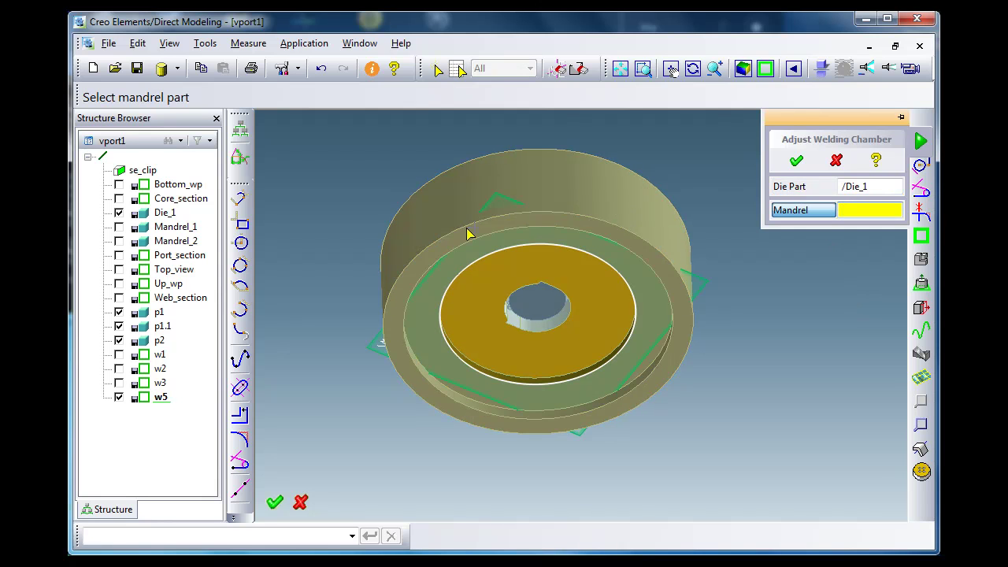
left_click(175, 227)
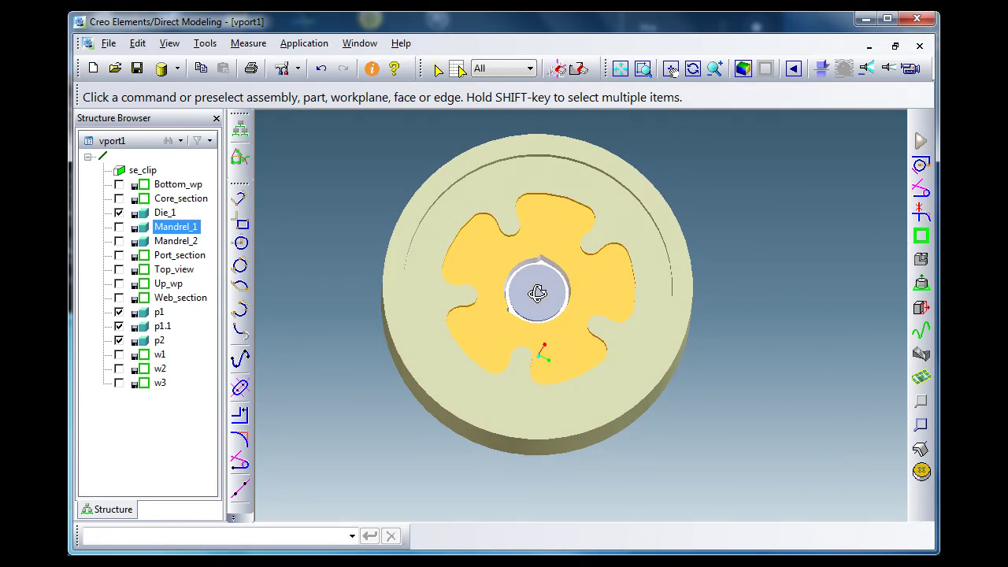
Show Mandrel_1, check the fit in an se_clip section with a rotated clip plane, then cancel.
left_click(119, 228)
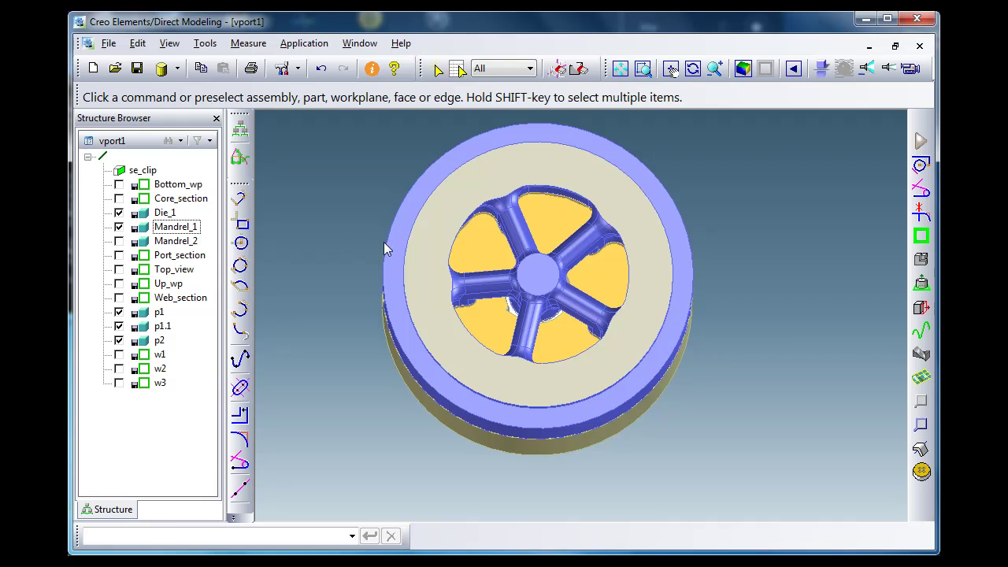
left_click(129, 173)
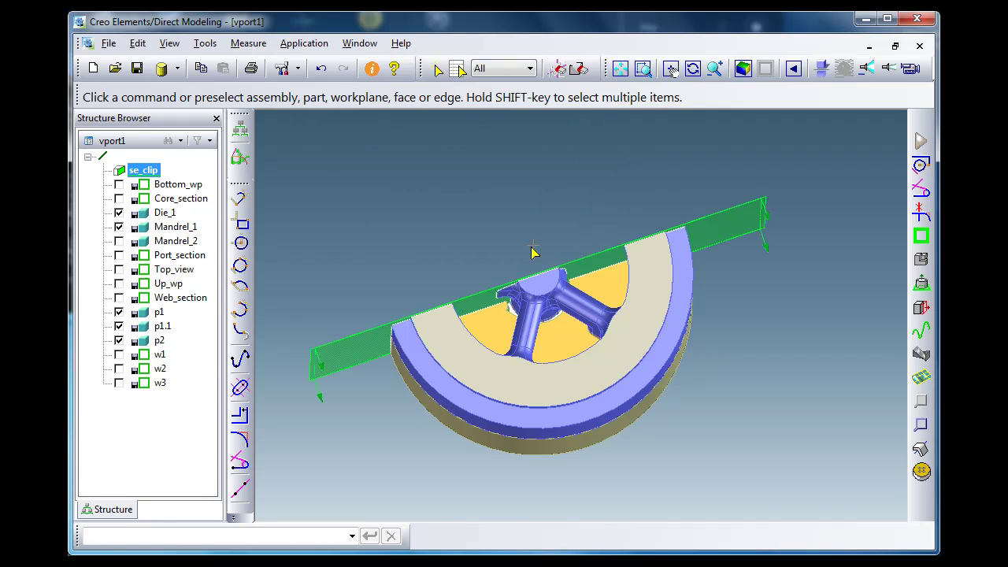
middle_click_drag(534, 252, 627, 367)
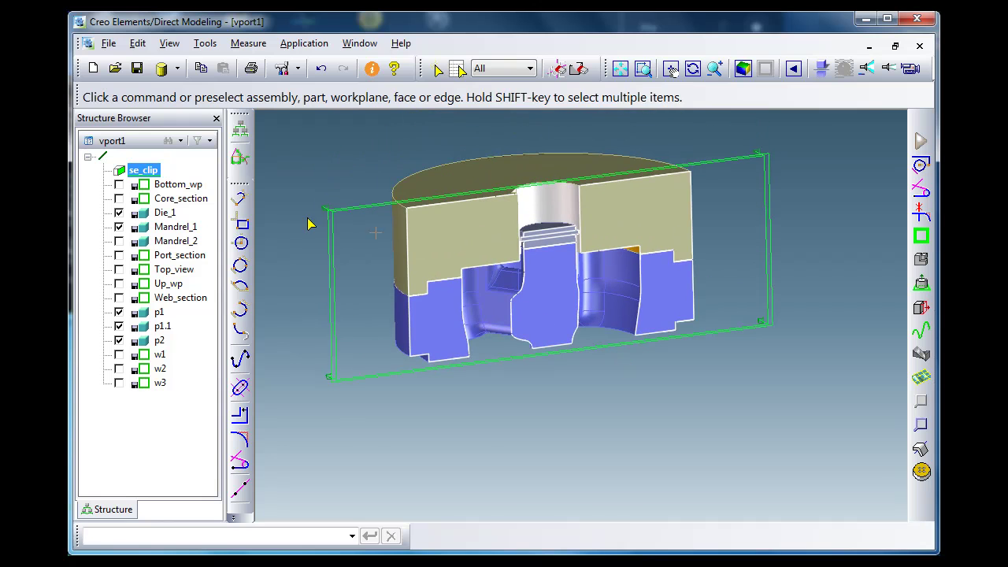
right_click(137, 174)
left_click(201, 274)
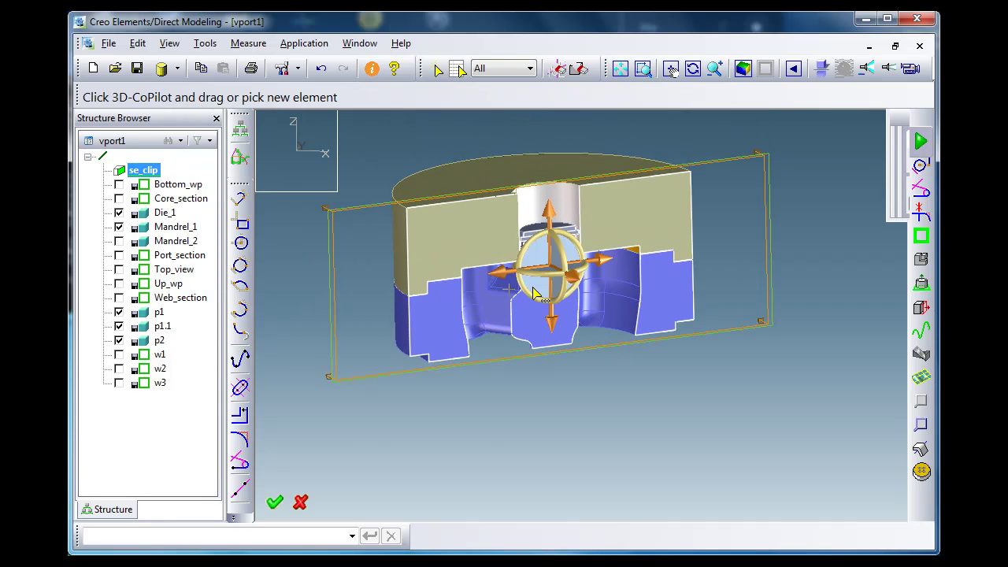
left_click_drag(543, 290, 504, 296)
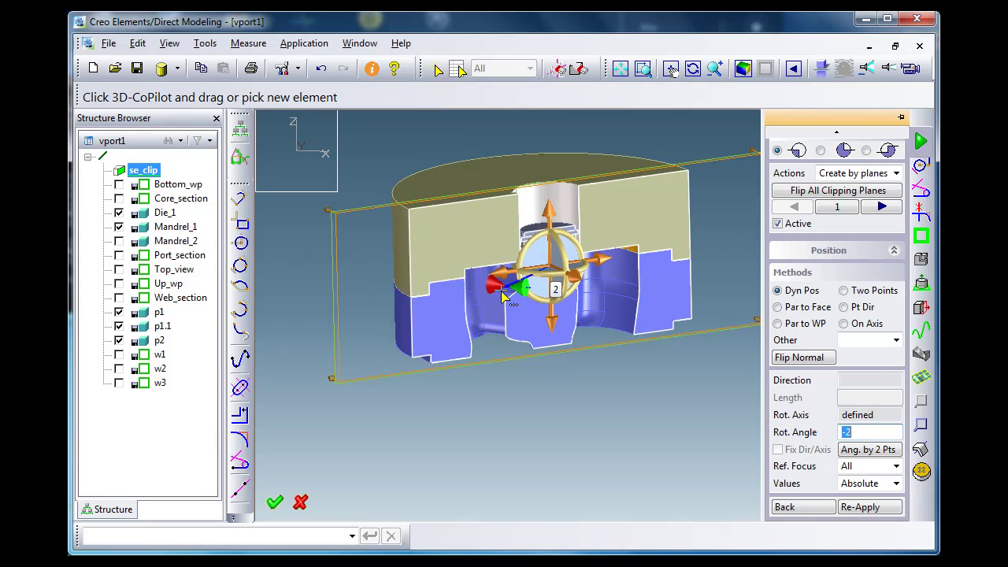
left_click(139, 174)
left_click(302, 503)
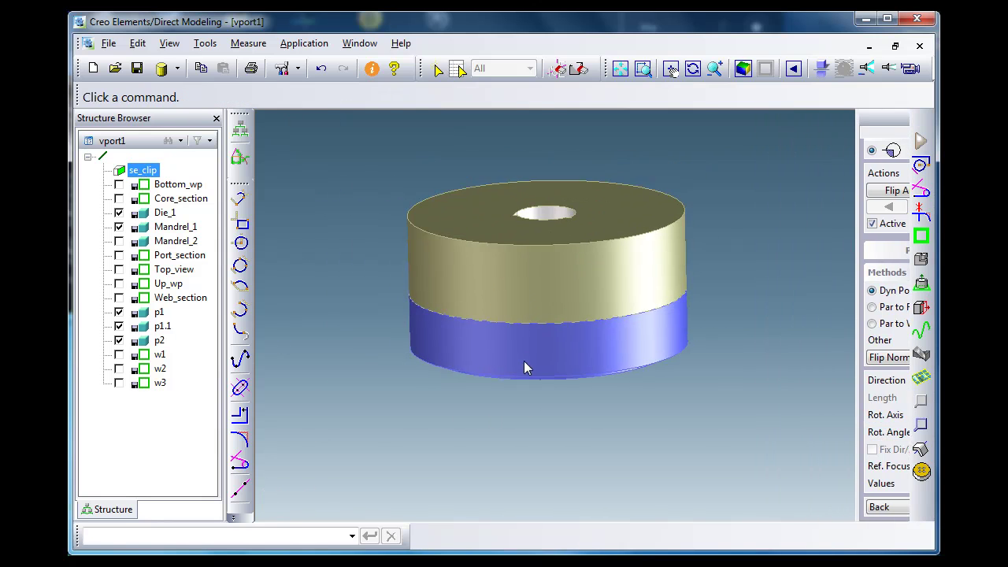
middle_click_drag(491, 389, 501, 439)
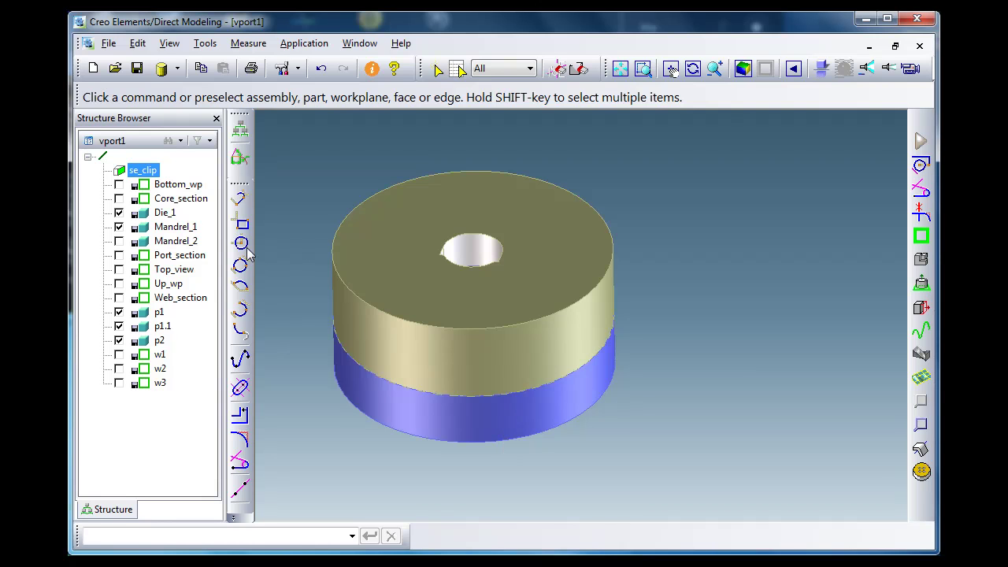
Hide Die_1, show Mandrel_2, and move it to the right of Mandrel_1.
left_click(119, 212)
middle_click_drag(407, 364, 370, 330)
left_click(119, 241)
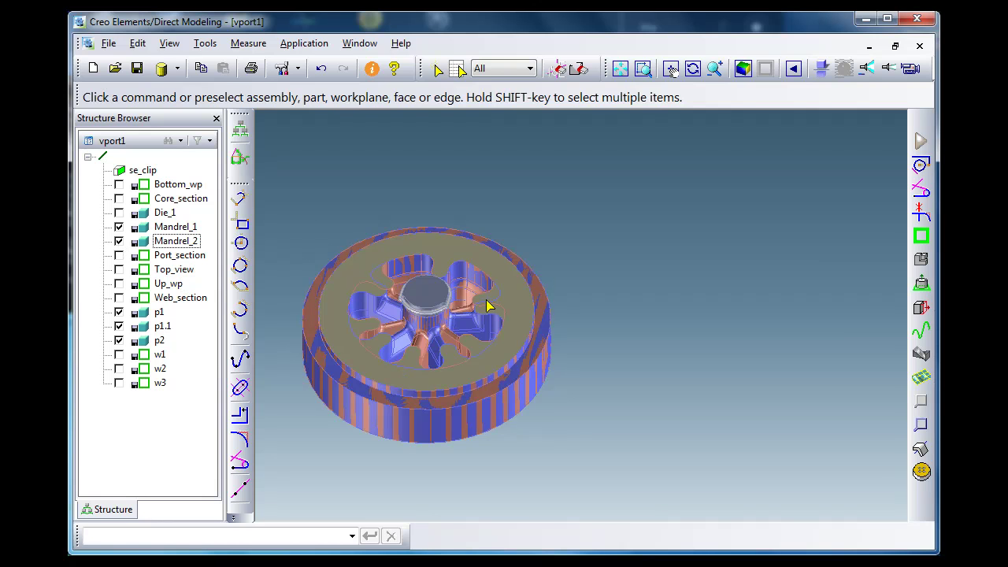
left_click(485, 303)
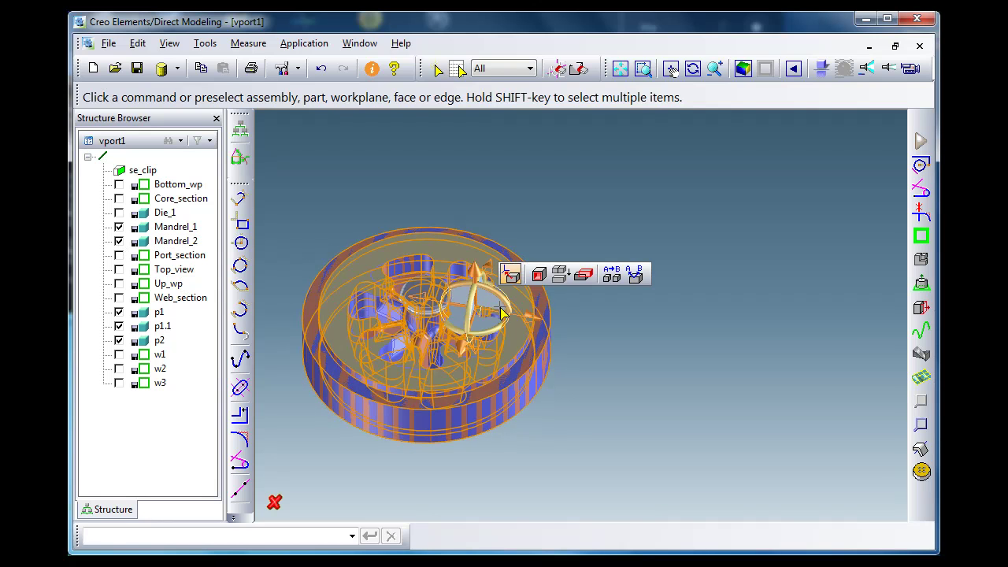
left_click_drag(486, 321, 786, 261)
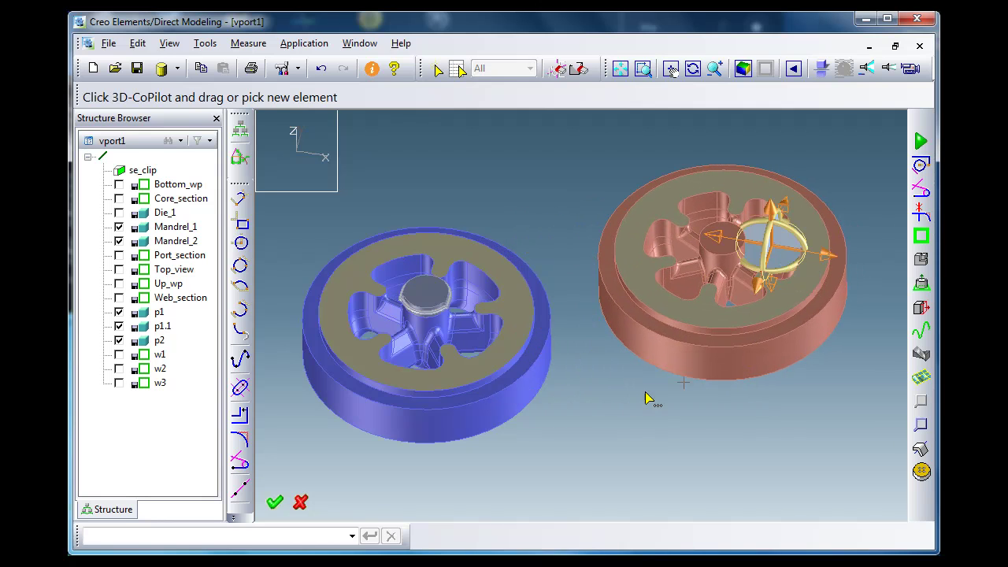
left_click(275, 501)
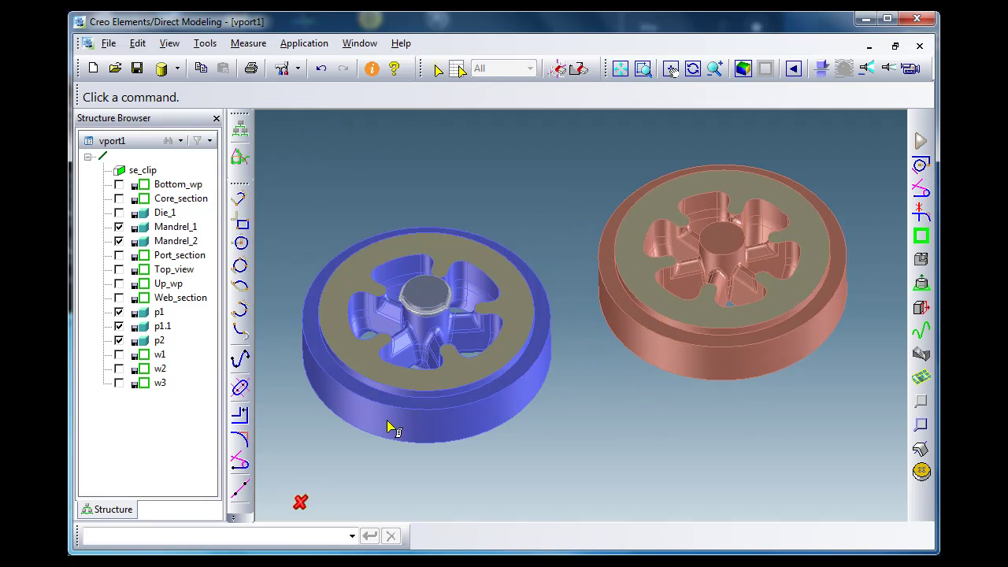
Turn on Enhanced Realism and frame both mandrels in the view.
left_click(821, 69)
middle_click_drag(590, 338, 614, 306)
scroll(614, 307, "up", 5)
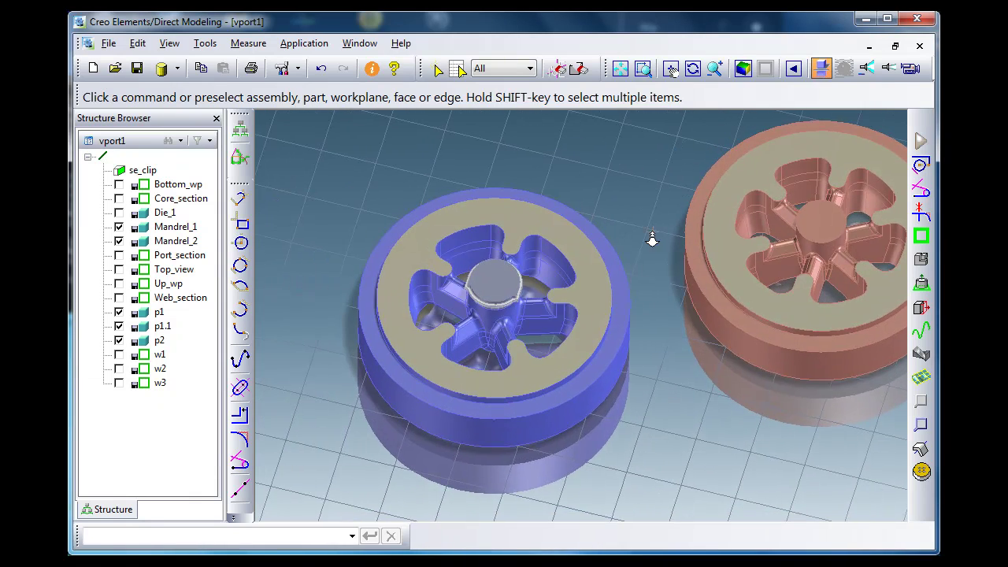
middle_click_drag(651, 423, 779, 341)
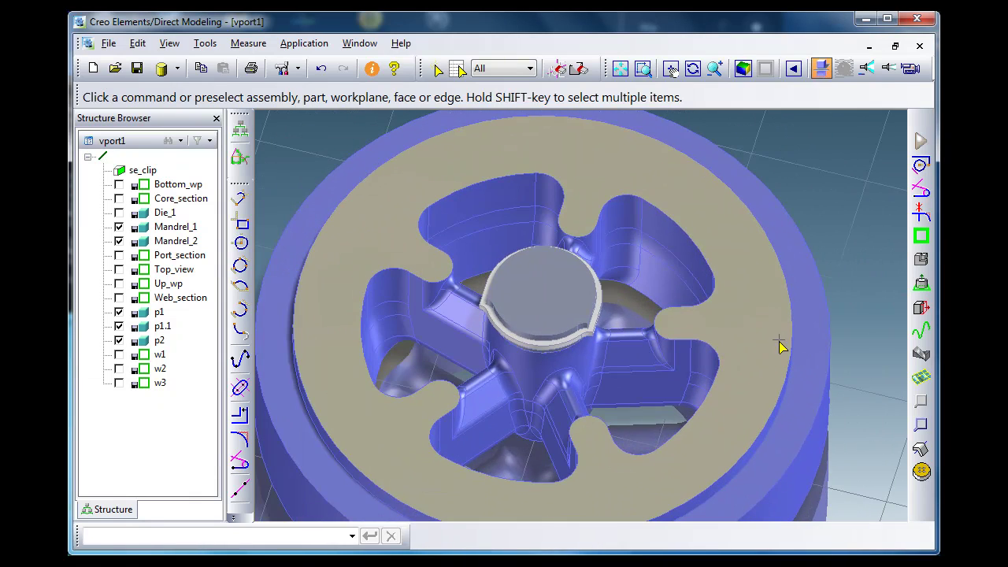
middle_click_drag(826, 302, 614, 342, "ctrl")
scroll(632, 157, "down", 5)
scroll(567, 241, "down", 1)
middle_click_drag(567, 241, 635, 246, "ctrl")
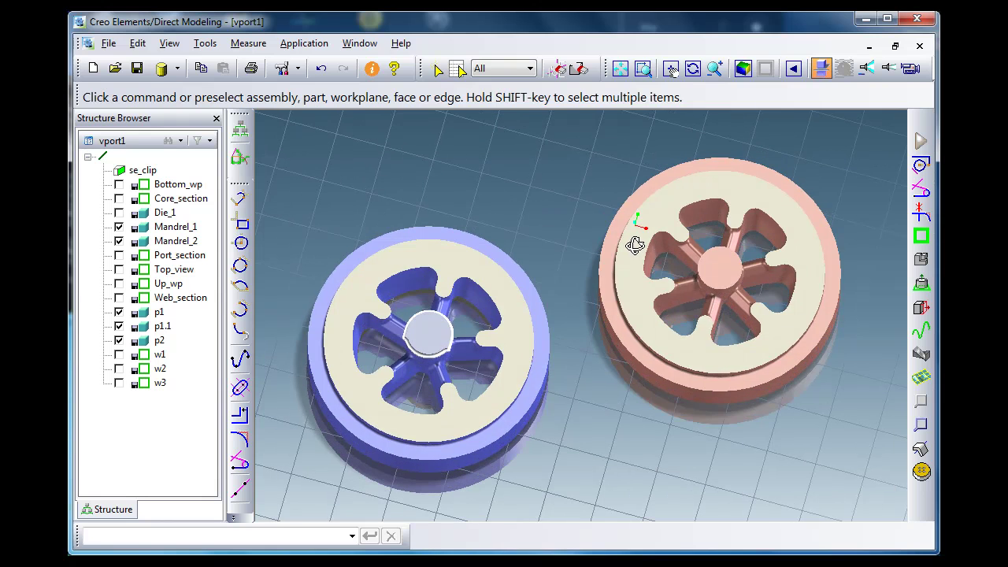